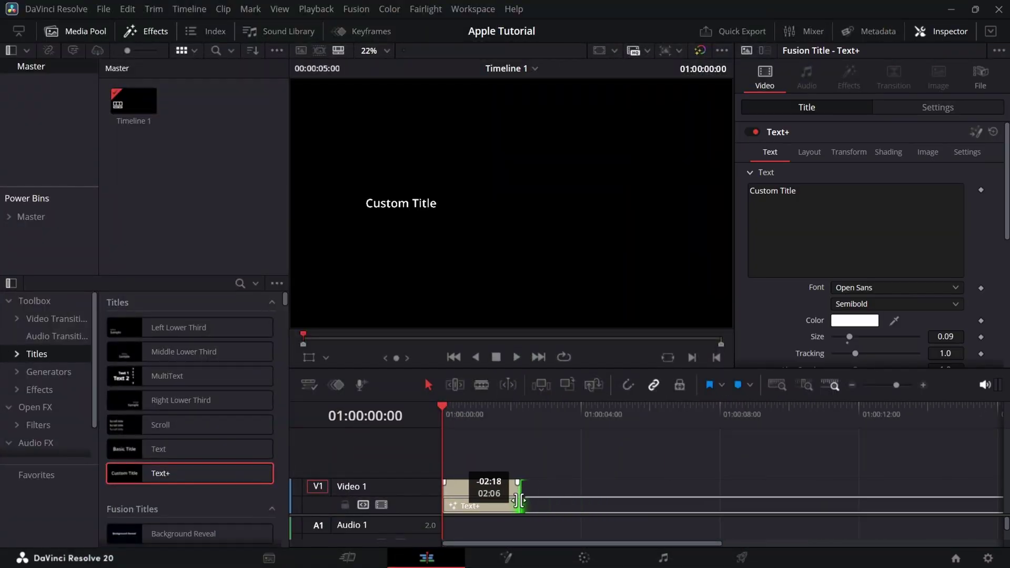
Shorten the Text+ title clip on the timeline to a duration of 16 frames
{"action": "scroll", "coordinate": [507, 500], "scroll_direction": "up", "scroll_amount": 3}
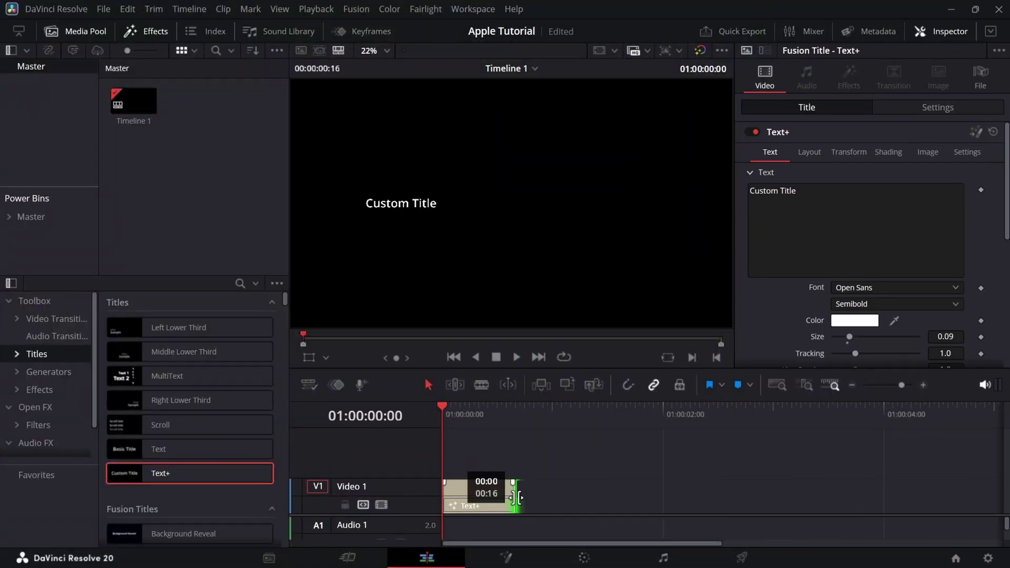
{"action": "left_click", "coordinate": [535, 497]}
{"action": "left_click", "coordinate": [496, 504]}
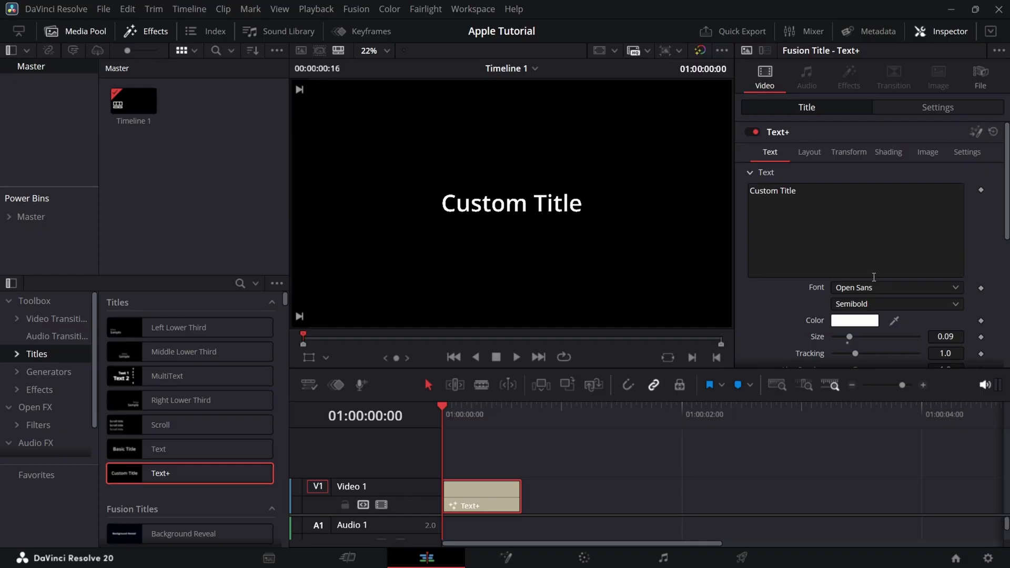
Set the title's font to SF Pro Display in Bold and its size to 0.085
{"action": "left_click", "coordinate": [873, 287]}
{"action": "scroll", "coordinate": [873, 260], "scroll_direction": "down", "scroll_amount": 5}
{"action": "left_click", "coordinate": [874, 199]}
{"action": "left_click", "coordinate": [879, 304]}
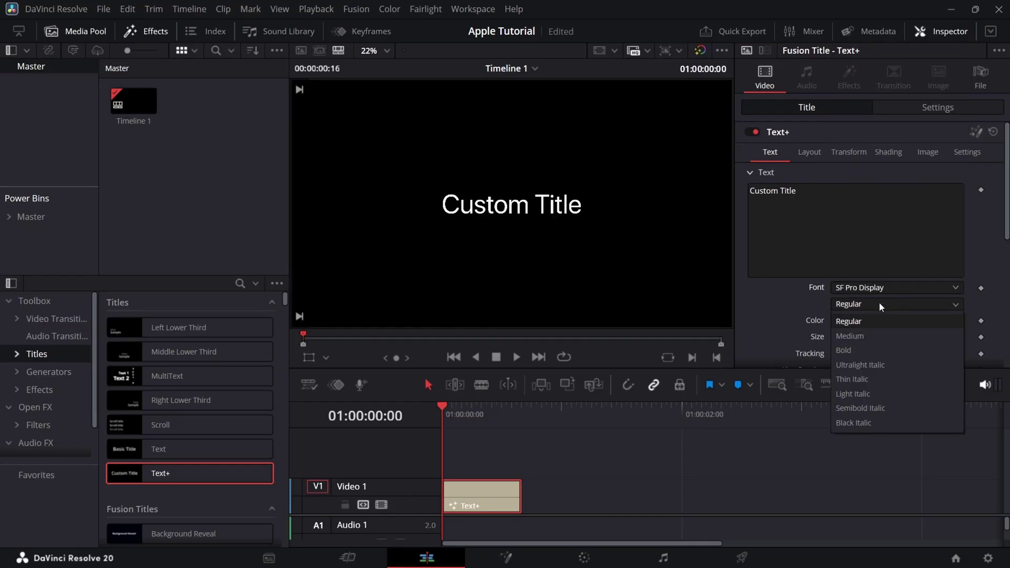
{"action": "left_click", "coordinate": [866, 347]}
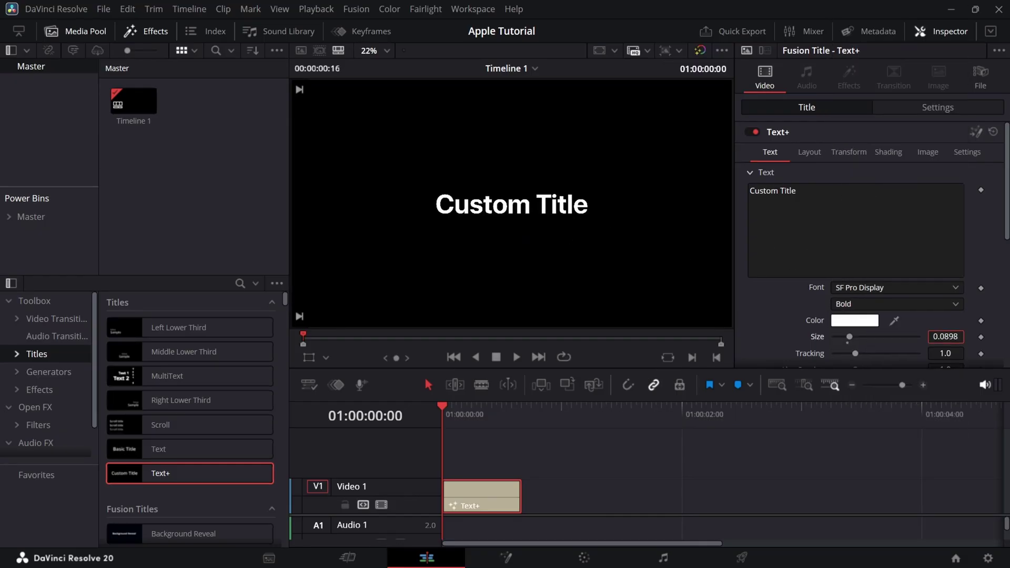
{"action": "left_click_drag", "start_coordinate": [945, 337], "coordinate": [921, 336]}
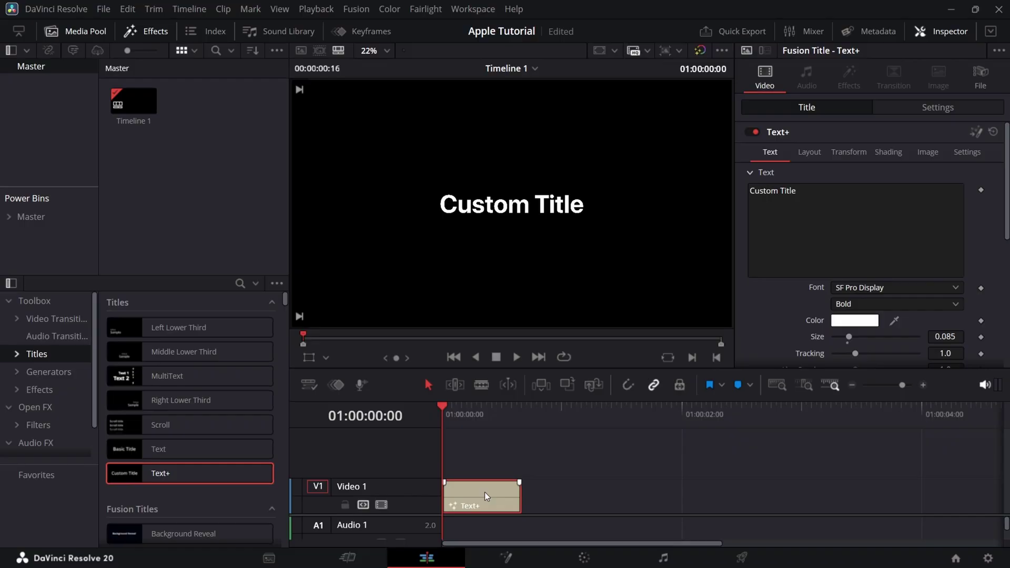
Duplicate the title clip into a row of four on Video 1 and set the first title's text to "Let's create"
{"action": "left_click_drag", "start_coordinate": [485, 491], "coordinate": [790, 492]}
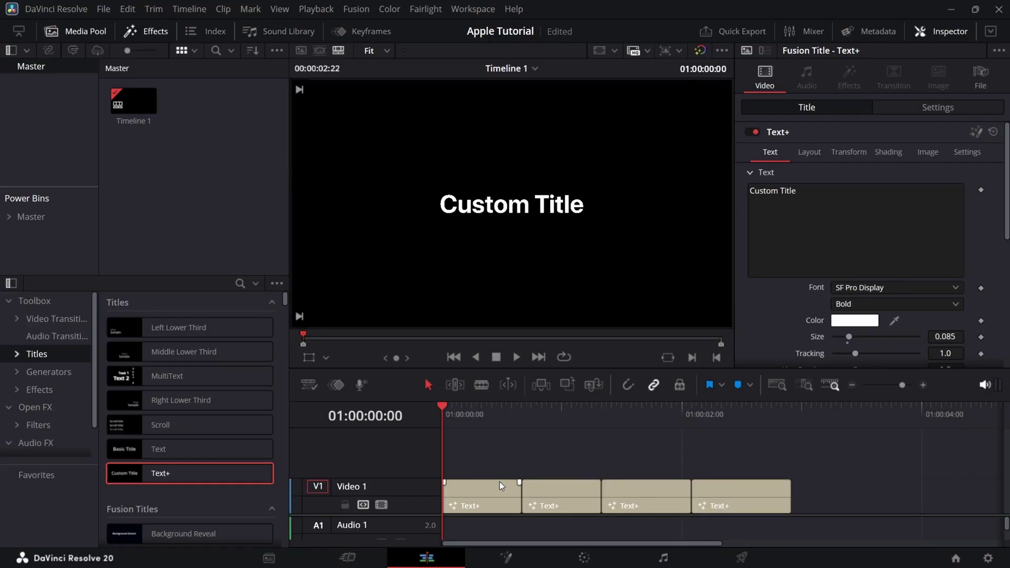
{"action": "left_click", "coordinate": [500, 485]}
{"action": "left_click_drag", "start_coordinate": [797, 191], "coordinate": [735, 196]}
{"action": "key", "text": "BackSpace"}
{"action": "type", "text": "Le"}
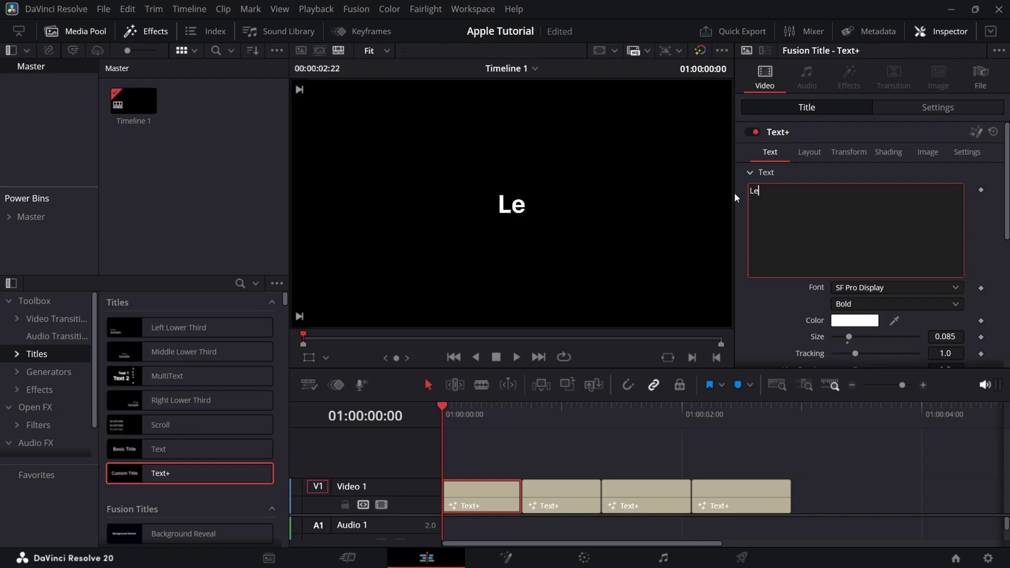
{"action": "type", "text": "t's create"}
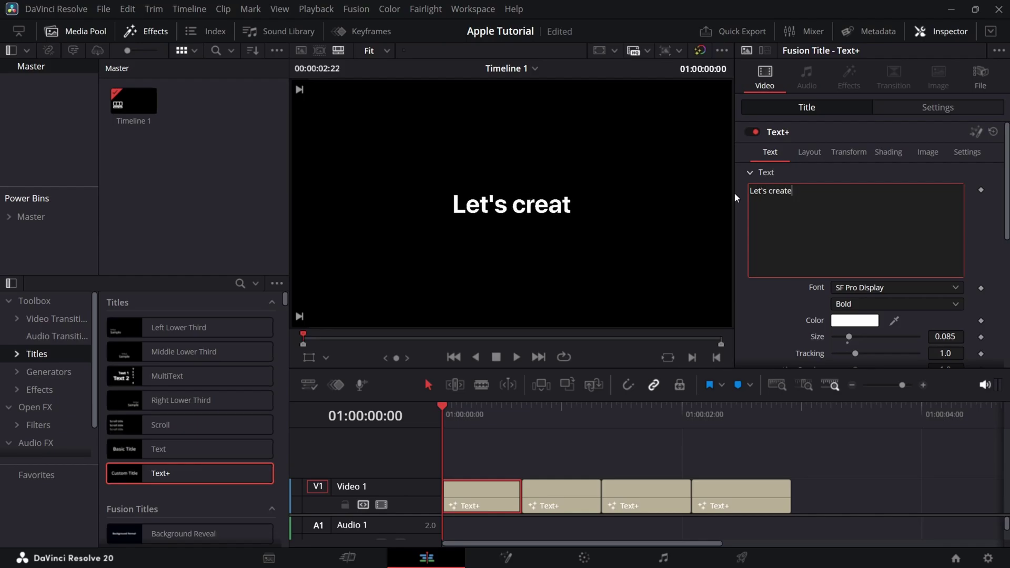
Replace the second title's text with "some smooth silky text"
{"action": "left_click", "coordinate": [547, 489]}
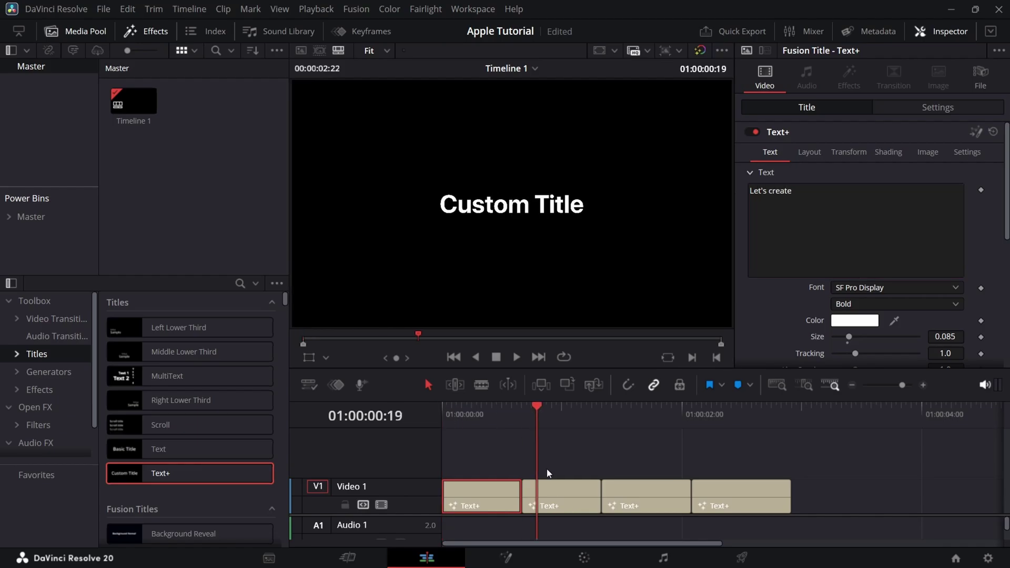
{"action": "triple_click", "coordinate": [758, 191]}
{"action": "type", "text": "some smooth silky text"}
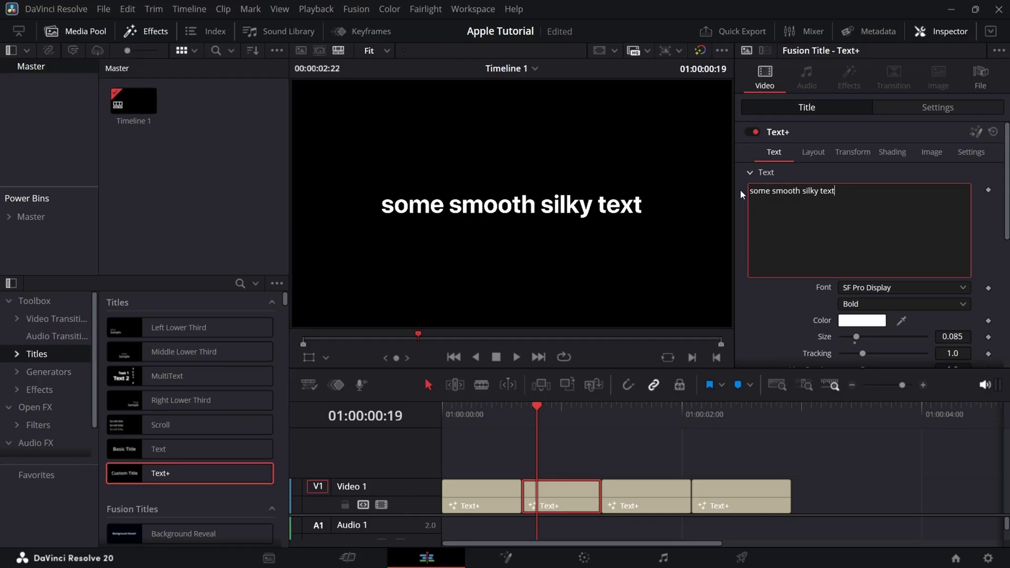
Replace the third title's text with "Just Like Apple."
{"action": "left_click", "coordinate": [618, 495]}
{"action": "triple_click", "coordinate": [784, 191]}
{"action": "type", "text": "Just Like Apple."}
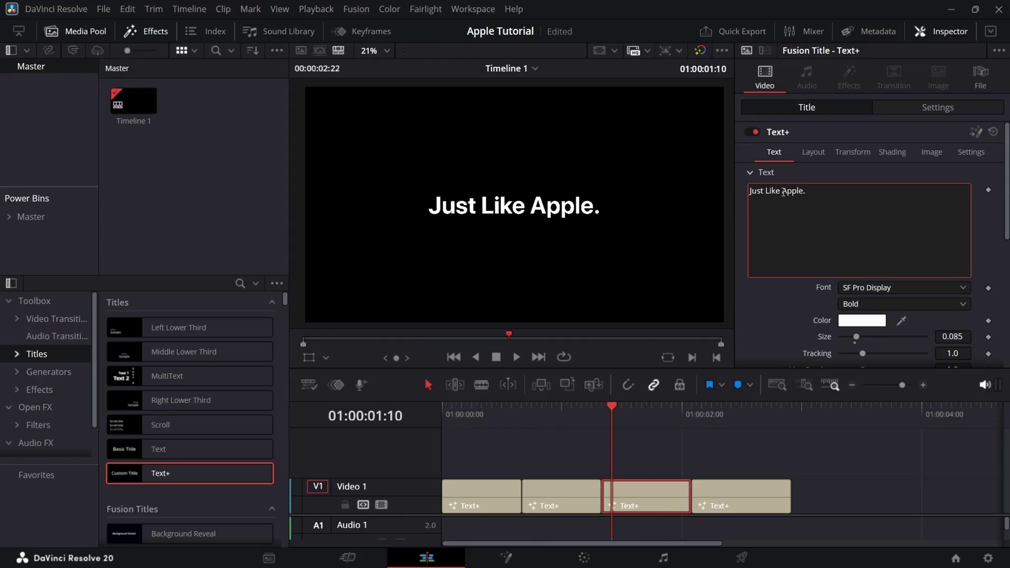
Replace the fourth title's text with "in Davinci Resolve."
{"action": "left_click", "coordinate": [638, 416]}
{"action": "left_click", "coordinate": [722, 494]}
{"action": "triple_click", "coordinate": [758, 191]}
{"action": "type", "text": "in Davinci Resolve."}
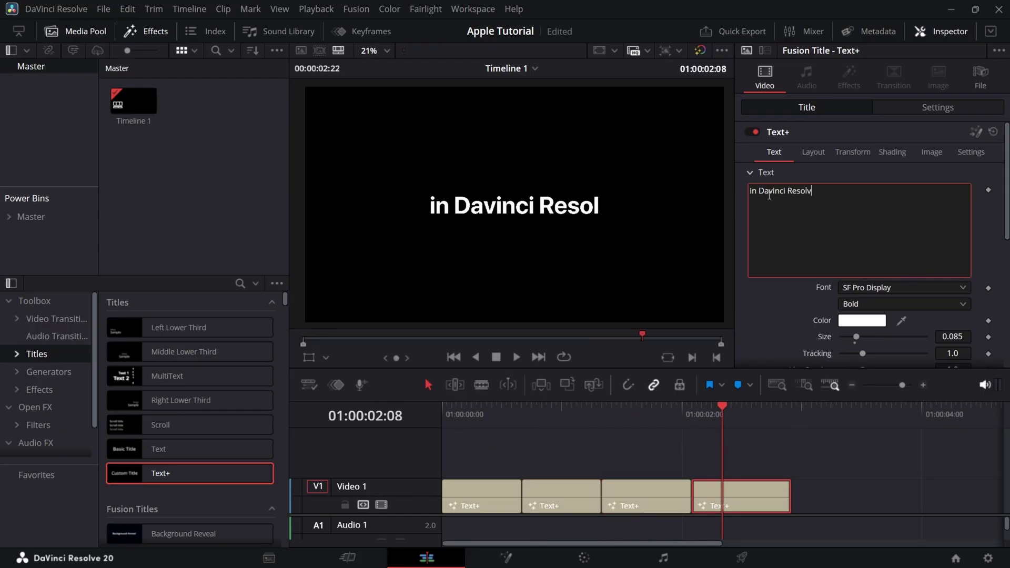
Play the title sequence from the start of the timeline to check the four texts
{"action": "left_click_drag", "start_coordinate": [724, 420], "coordinate": [439, 424]}
{"action": "key", "text": "space"}
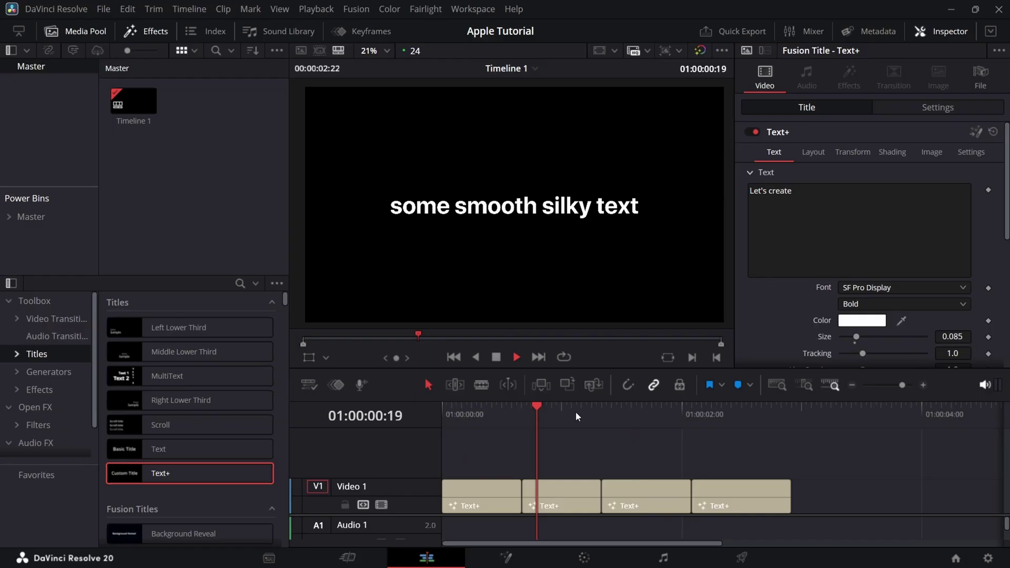
{"action": "key", "text": "space"}
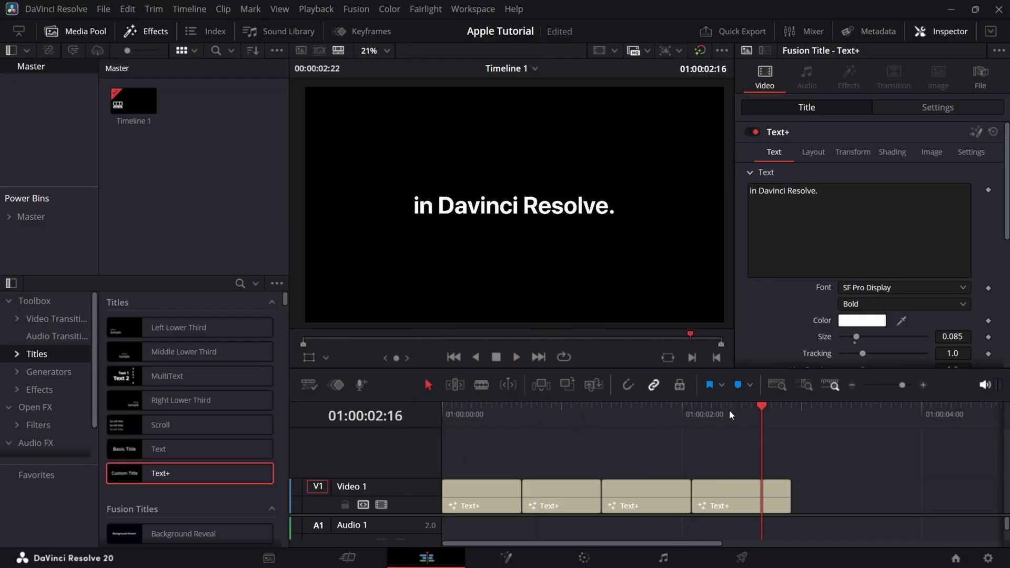
Find the Adjustment Clip effect and place it above the titles at the start of the timeline, clearing the search
{"action": "left_click_drag", "start_coordinate": [755, 413], "coordinate": [421, 418]}
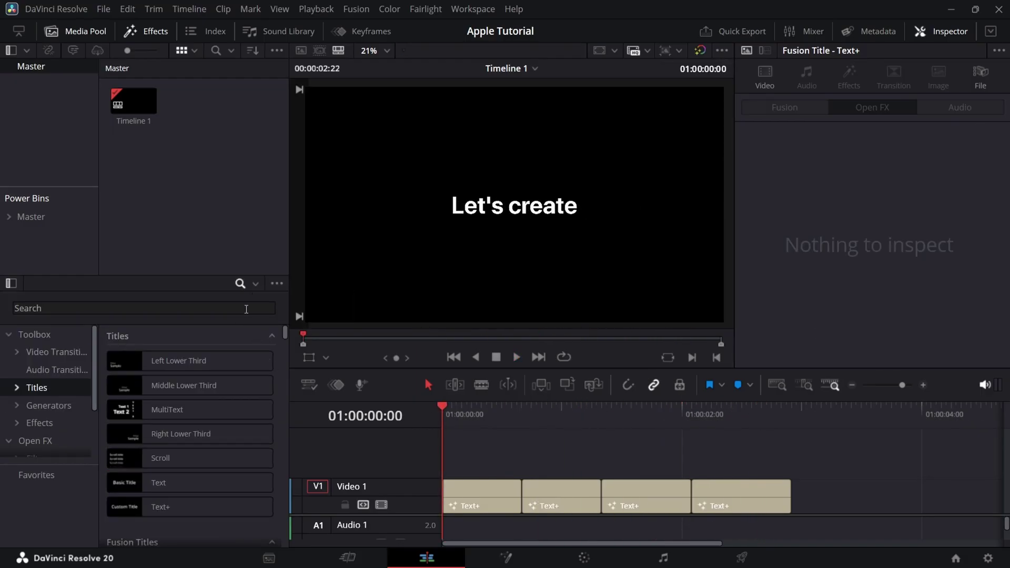
{"action": "left_click", "coordinate": [205, 308]}
{"action": "type", "text": "adju"}
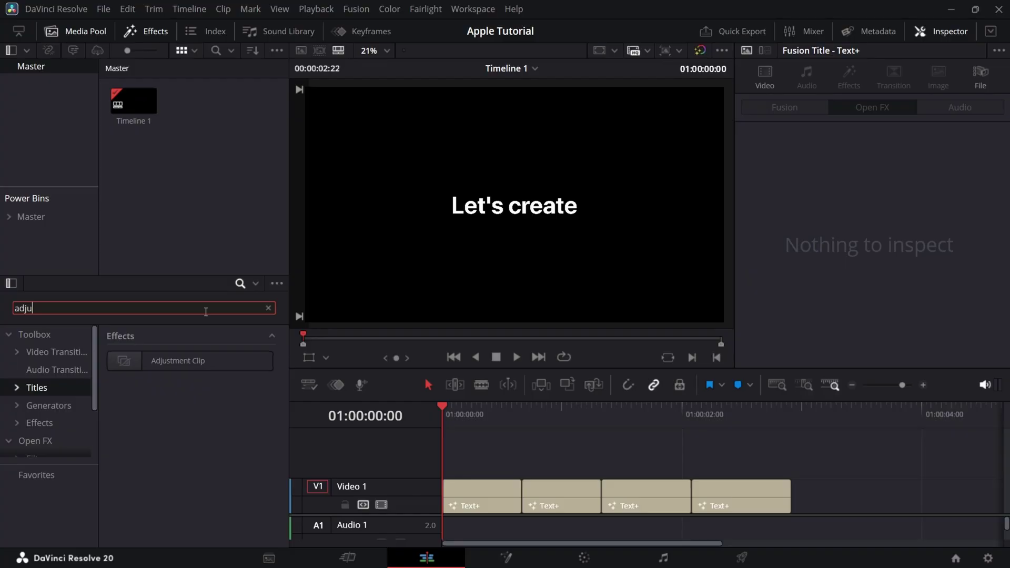
{"action": "left_click_drag", "start_coordinate": [203, 361], "coordinate": [436, 457]}
{"action": "left_click", "coordinate": [268, 308]}
Split the adjustment clip at the end of the first title, 01:00:00:16, and delete the remainder
{"action": "left_click_drag", "start_coordinate": [476, 417], "coordinate": [522, 421]}
{"action": "left_click", "coordinate": [543, 455]}
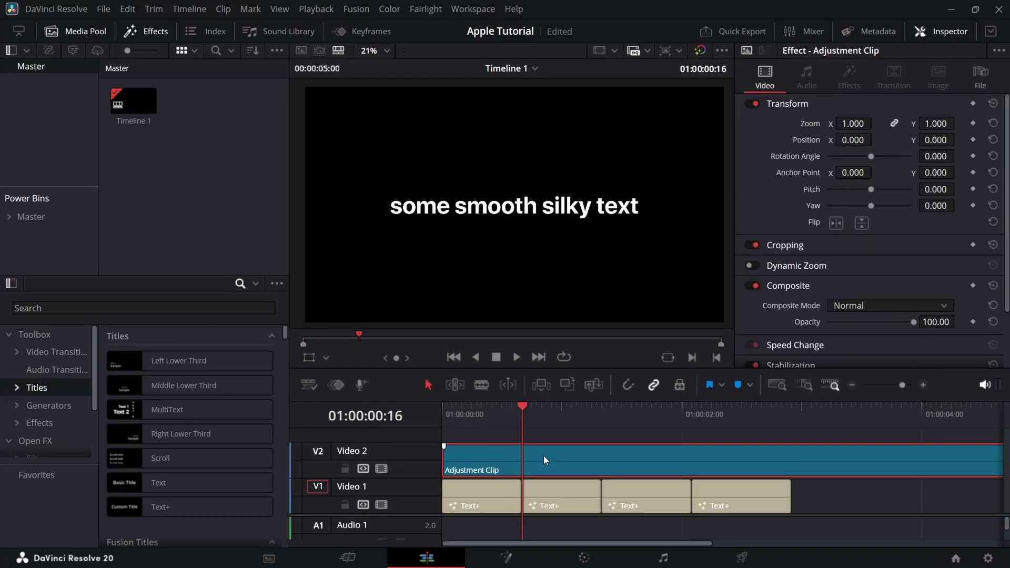
{"action": "key", "text": "ctrl+b"}
{"action": "left_click", "coordinate": [580, 465]}
{"action": "key", "text": "Delete"}
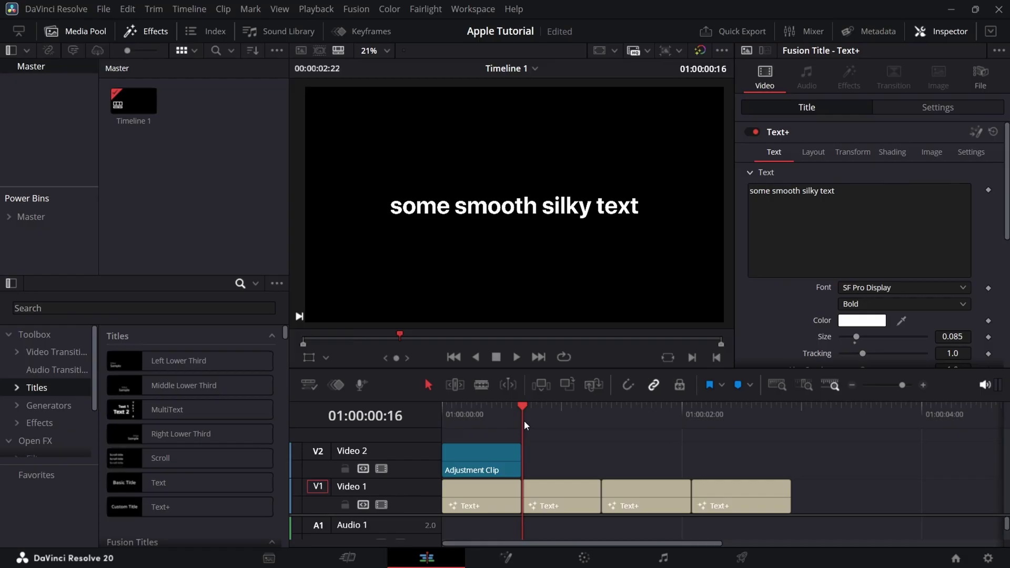
Apply the Invert Color effect to the adjustment clip above the first title
{"action": "key", "text": "Home"}
{"action": "left_click", "coordinate": [460, 446]}
{"action": "left_click", "coordinate": [199, 308]}
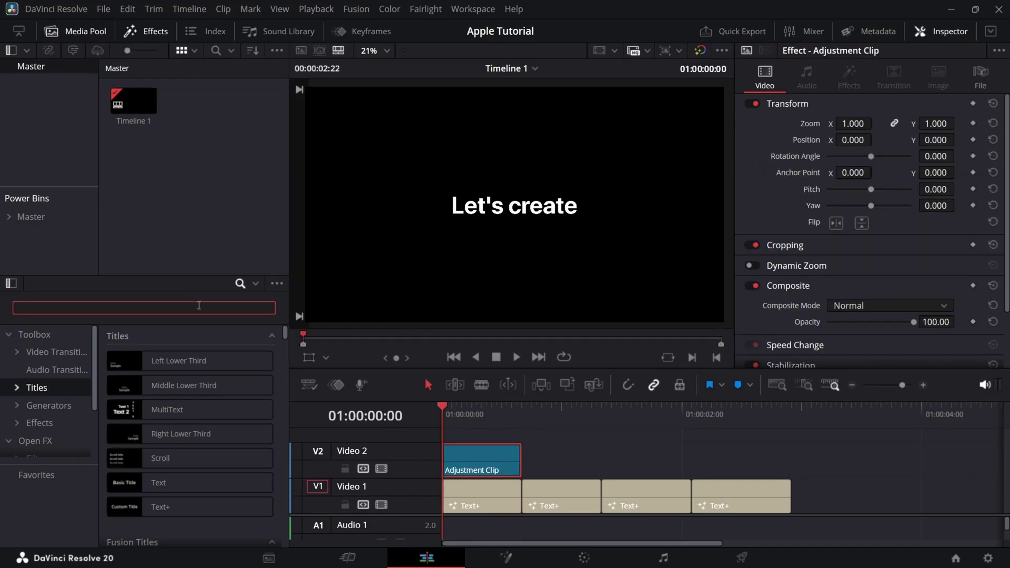
{"action": "type", "text": "invert"}
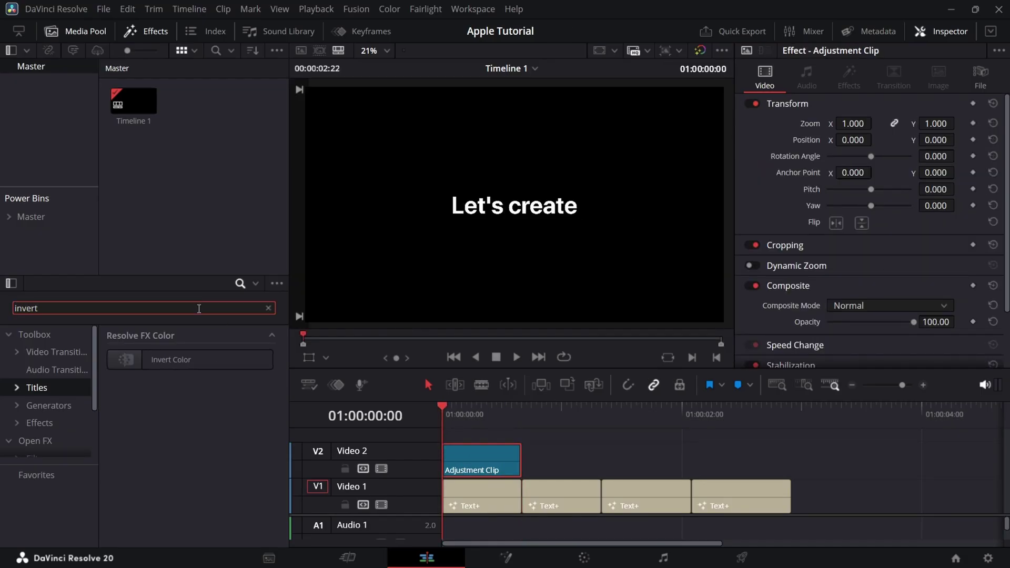
{"action": "left_click_drag", "start_coordinate": [190, 359], "coordinate": [478, 458]}
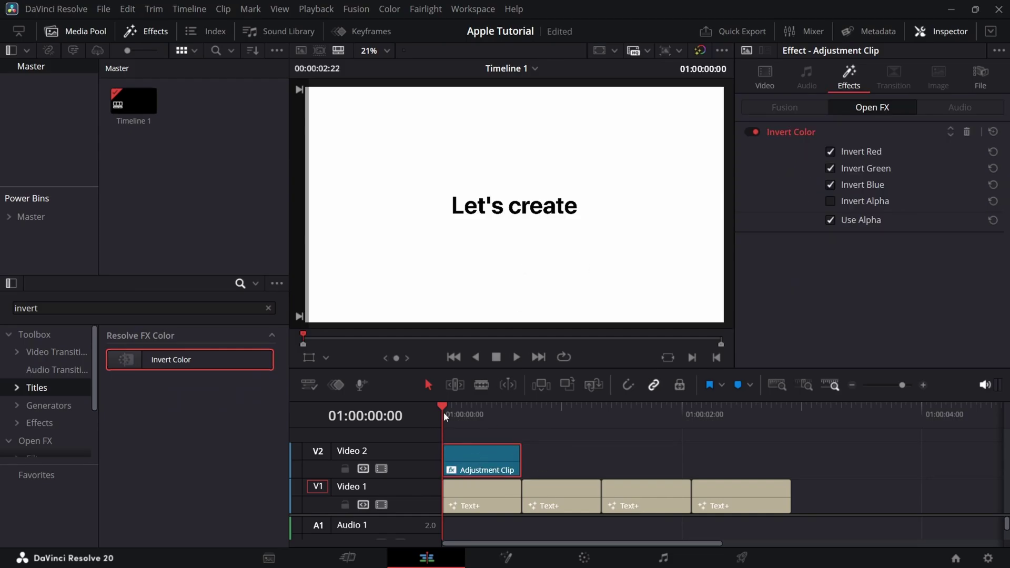
Play the sequence to check the inverted first title, and return the playhead to the start
{"action": "key", "text": "space"}
{"action": "key", "text": "space"}
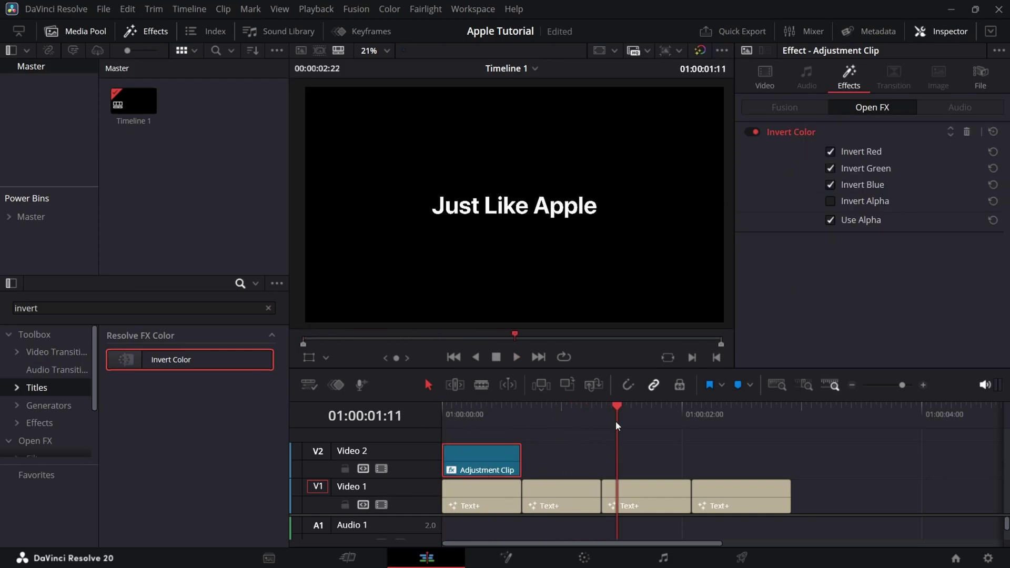
{"action": "left_click_drag", "start_coordinate": [616, 423], "coordinate": [434, 421]}
Open the "Let's create" title in the Fusion page and add a Follower modifier to its text
{"action": "left_click", "coordinate": [479, 493]}
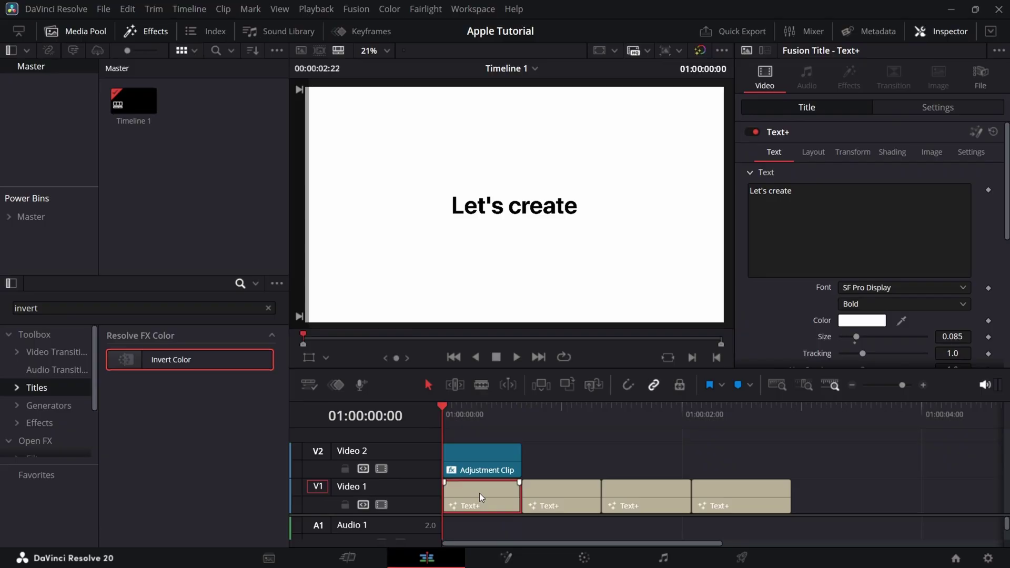
{"action": "right_click", "coordinate": [491, 497]}
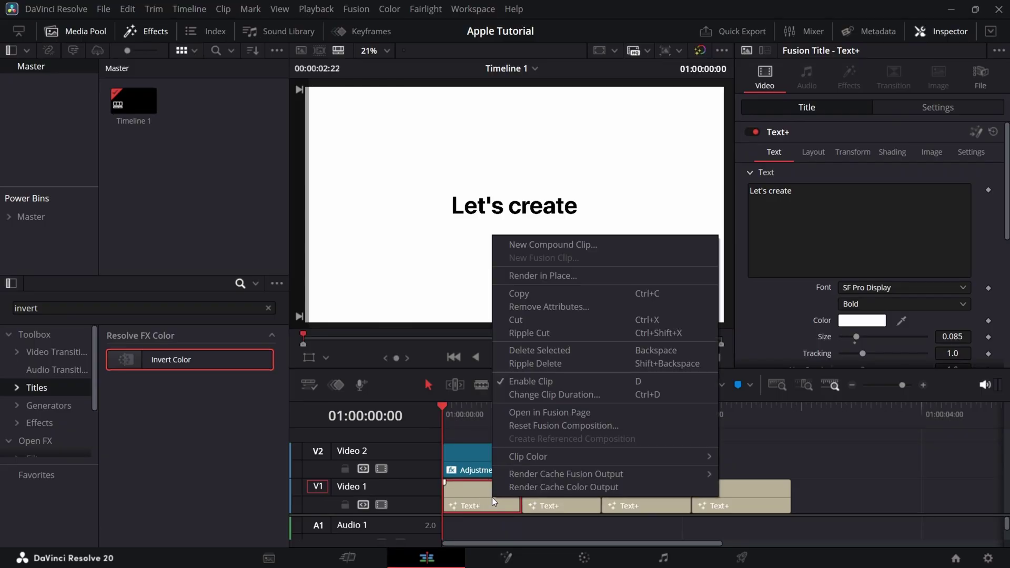
{"action": "left_click", "coordinate": [526, 413]}
{"action": "right_click", "coordinate": [854, 237]}
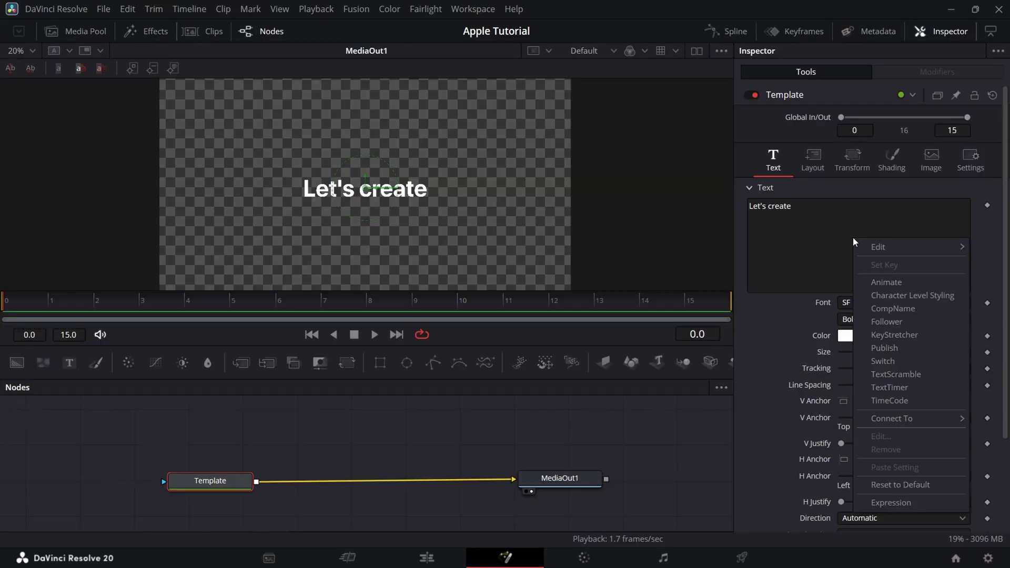
{"action": "left_click", "coordinate": [876, 312]}
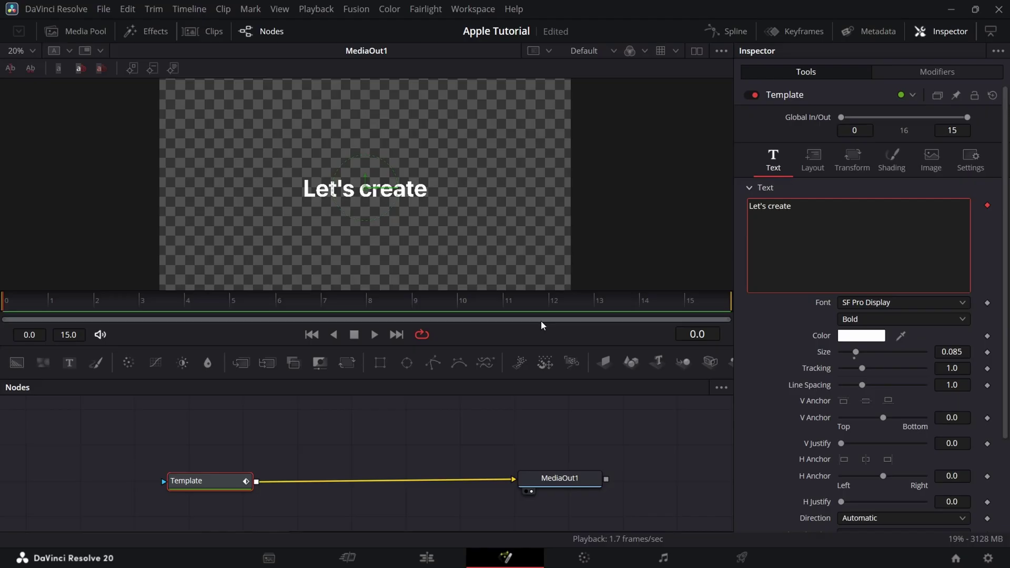
Set the Follower modifier's transform mode to Words
{"action": "left_click", "coordinate": [921, 73]}
{"action": "left_click", "coordinate": [872, 123]}
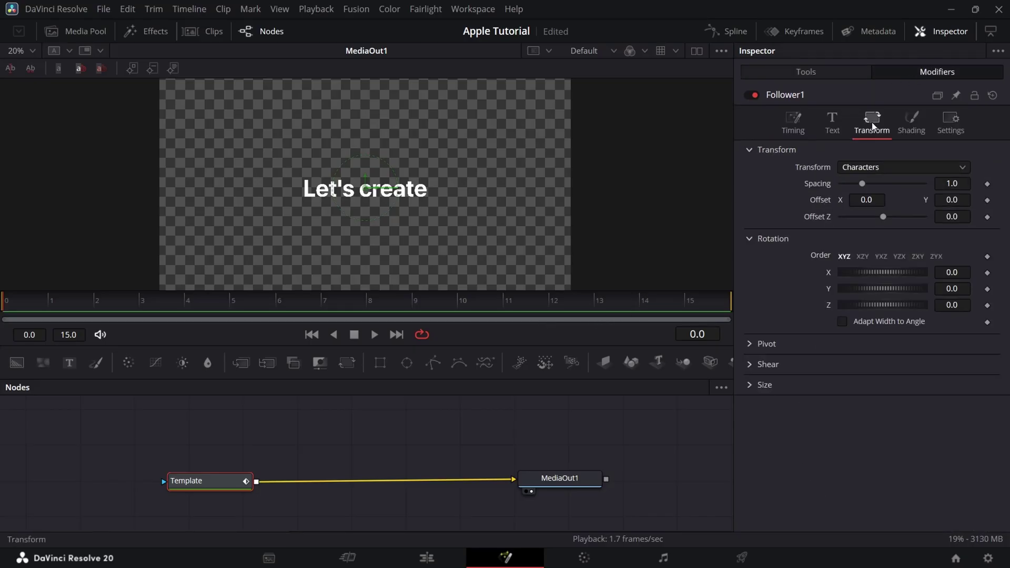
{"action": "left_click", "coordinate": [889, 167]}
{"action": "left_click", "coordinate": [874, 203]}
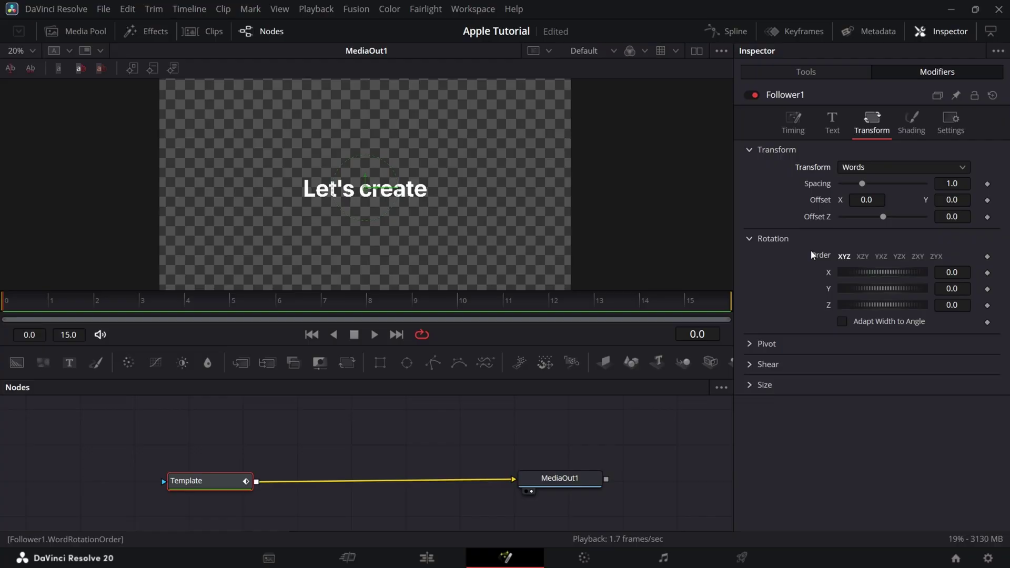
Keyframe the words' Y size at 1.0 on frame 6 and 0.0 on frame 0, and preview the animation
{"action": "left_click", "coordinate": [750, 386]}
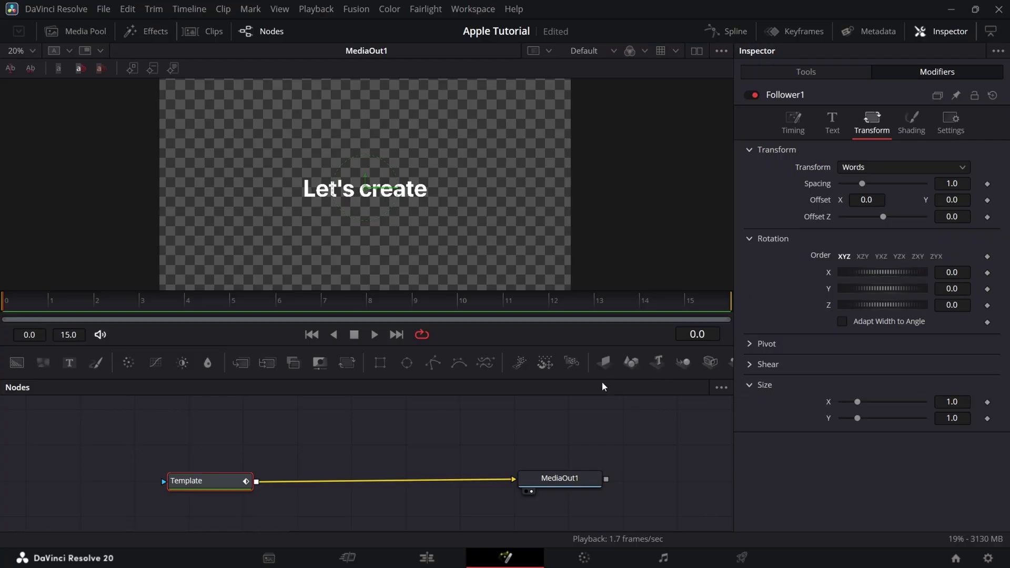
{"action": "left_click", "coordinate": [987, 418]}
{"action": "left_click", "coordinate": [3, 311]}
{"action": "left_click", "coordinate": [987, 418]}
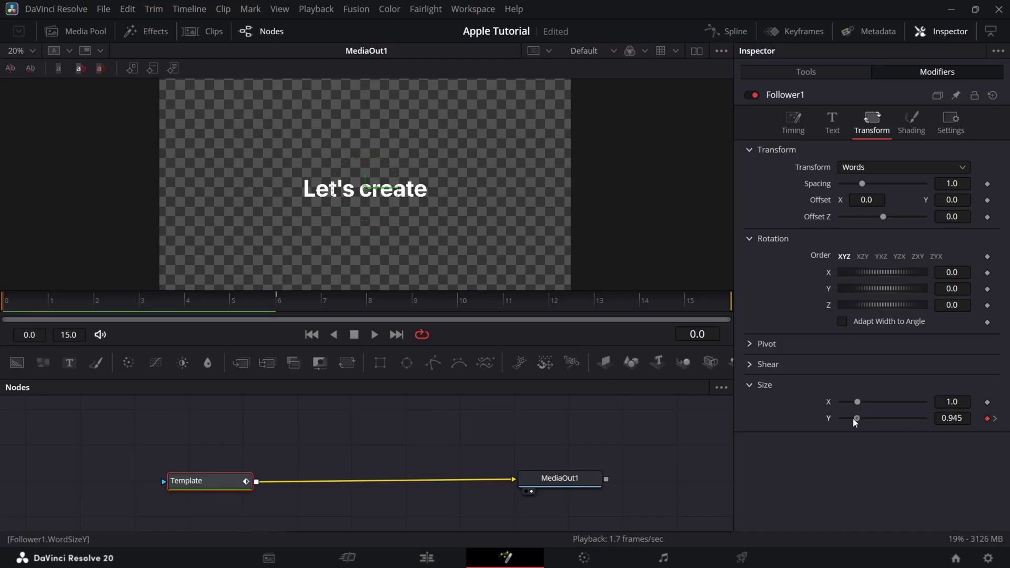
{"action": "left_click_drag", "start_coordinate": [854, 419], "coordinate": [799, 423]}
{"action": "key", "text": "space"}
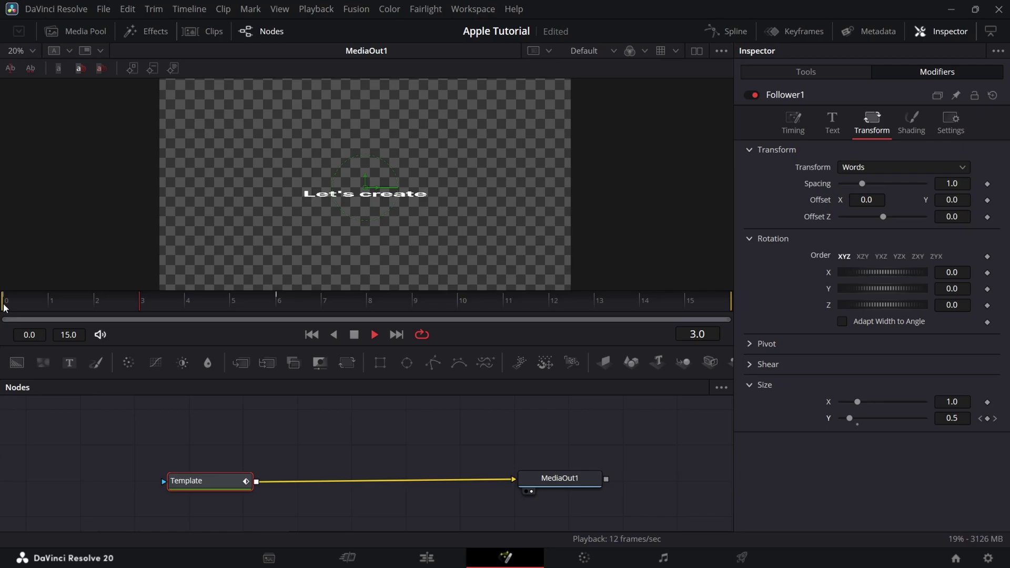
{"action": "left_click", "coordinate": [2, 307]}
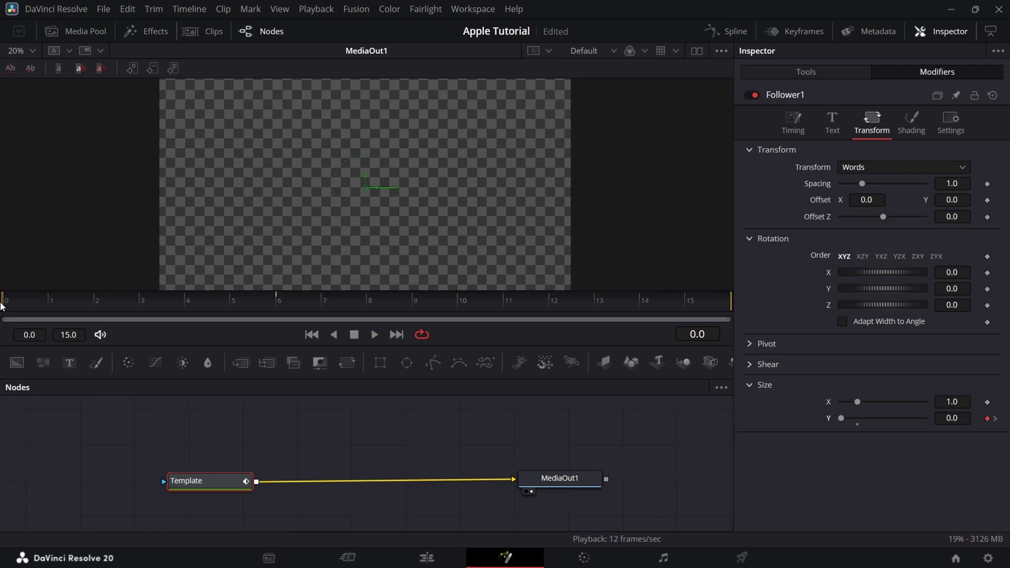
Set the Follower's delay between each character to 1.0 and preview the staggered word animation
{"action": "left_click", "coordinate": [800, 127]}
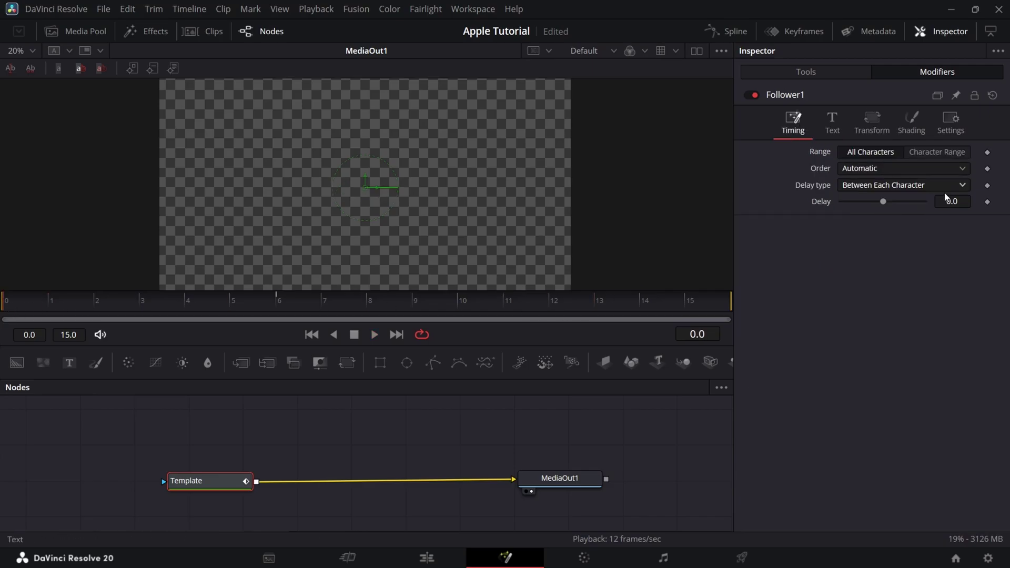
{"action": "mouse_move", "coordinate": [256, 307]}
{"action": "left_mouse_down"}
{"action": "mouse_move", "coordinate": [220, 303]}
{"action": "mouse_move", "coordinate": [290, 311]}
{"action": "mouse_move", "coordinate": [253, 308]}
{"action": "left_mouse_up"}
{"action": "mouse_move", "coordinate": [954, 200]}
{"action": "left_mouse_down"}
{"action": "mouse_move", "coordinate": [1000, 201]}
{"action": "mouse_move", "coordinate": [953, 202]}
{"action": "left_mouse_up"}
{"action": "left_click", "coordinate": [288, 306]}
{"action": "key", "text": "space"}
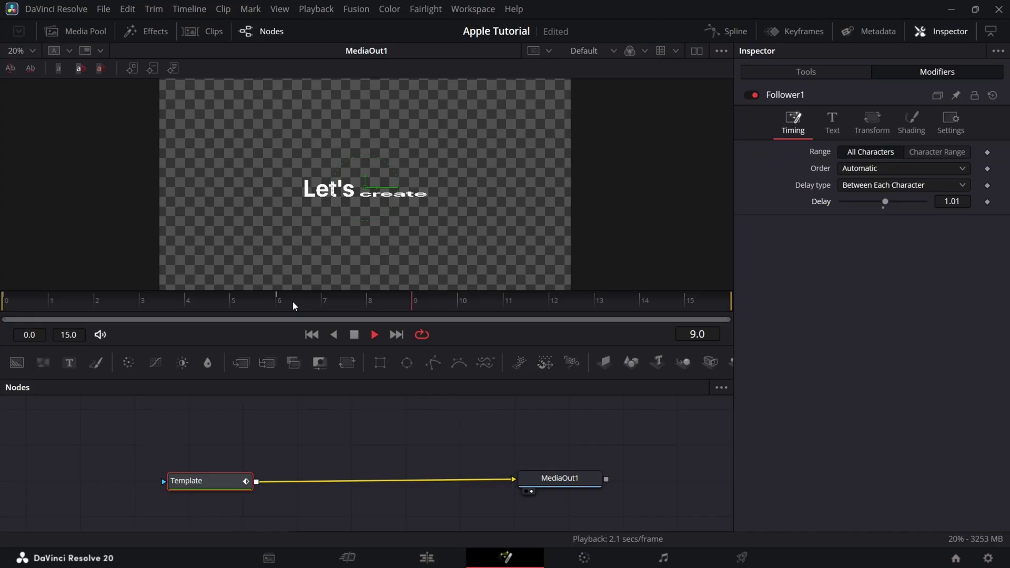
{"action": "left_click_drag", "start_coordinate": [292, 302], "coordinate": [42, 294]}
{"action": "key", "text": "space"}
{"action": "key", "text": "space"}
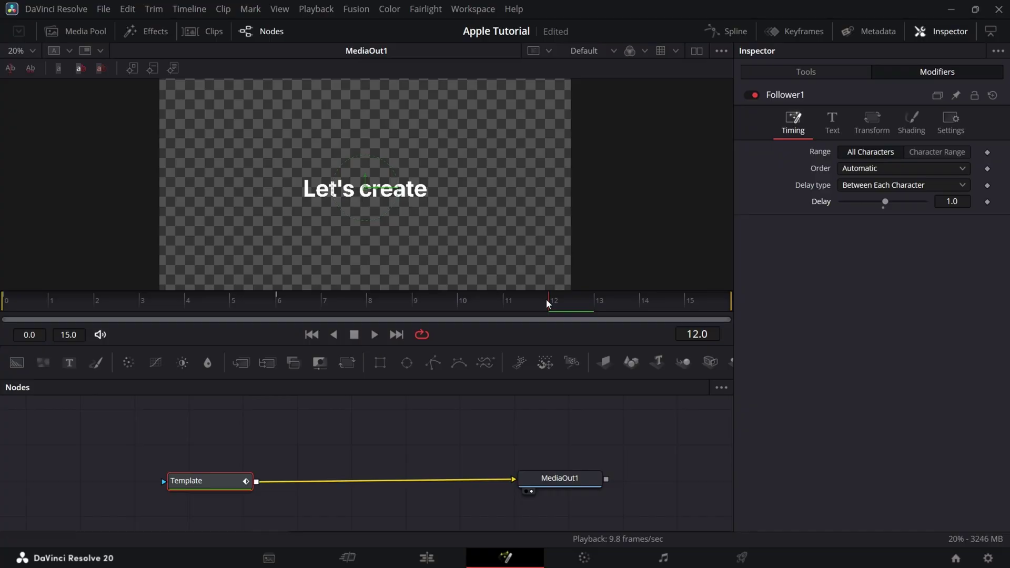
Preview the staggered words from the start and enable motion blur at quality 4 on the "Let's create" title
{"action": "left_click_drag", "start_coordinate": [547, 299], "coordinate": [13, 319]}
{"action": "key", "text": "space"}
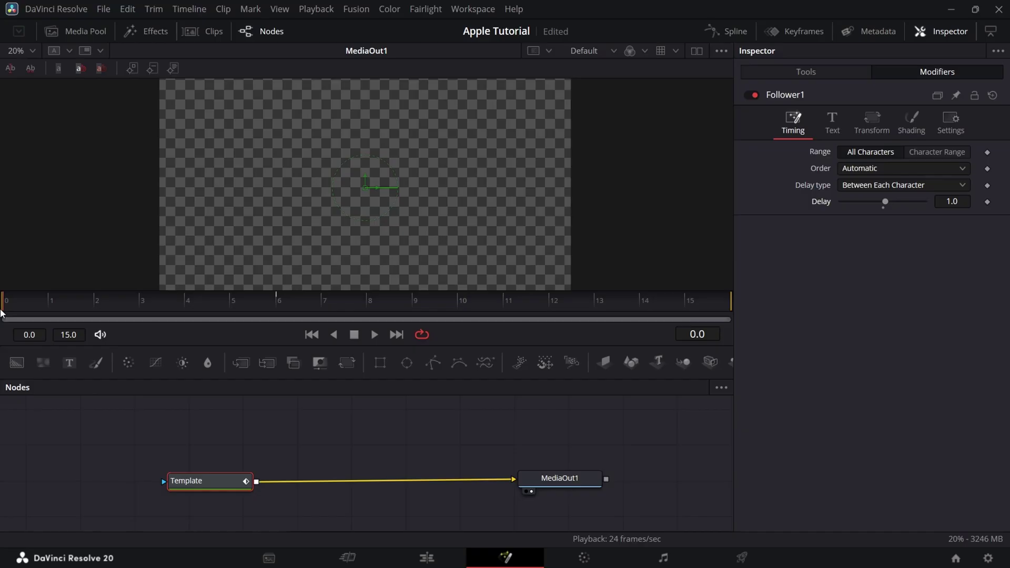
{"action": "key", "text": "space"}
{"action": "left_click", "coordinate": [834, 69]}
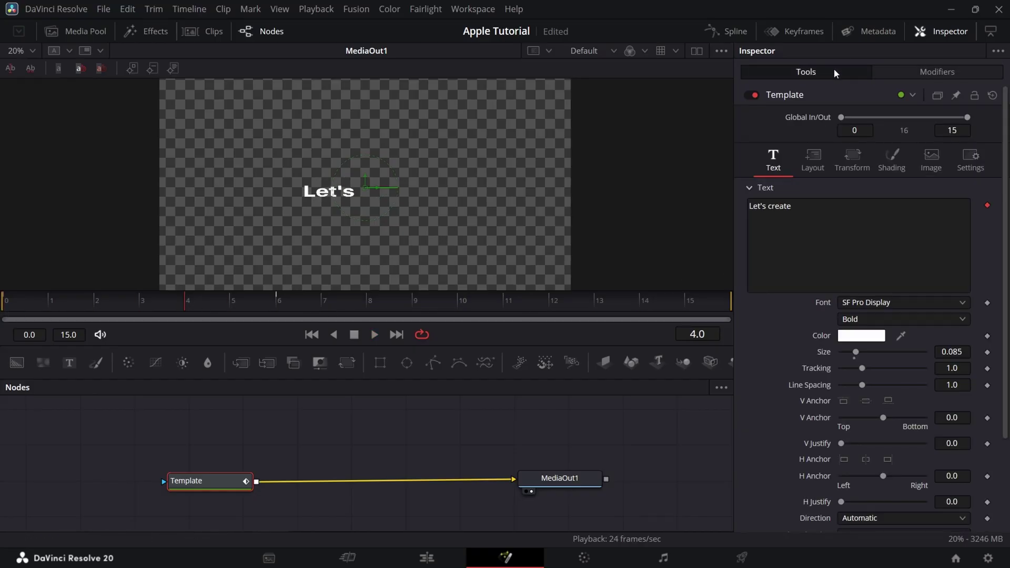
{"action": "left_click_drag", "start_coordinate": [205, 308], "coordinate": [52, 320]}
{"action": "key", "text": "space"}
{"action": "left_click", "coordinate": [971, 167]}
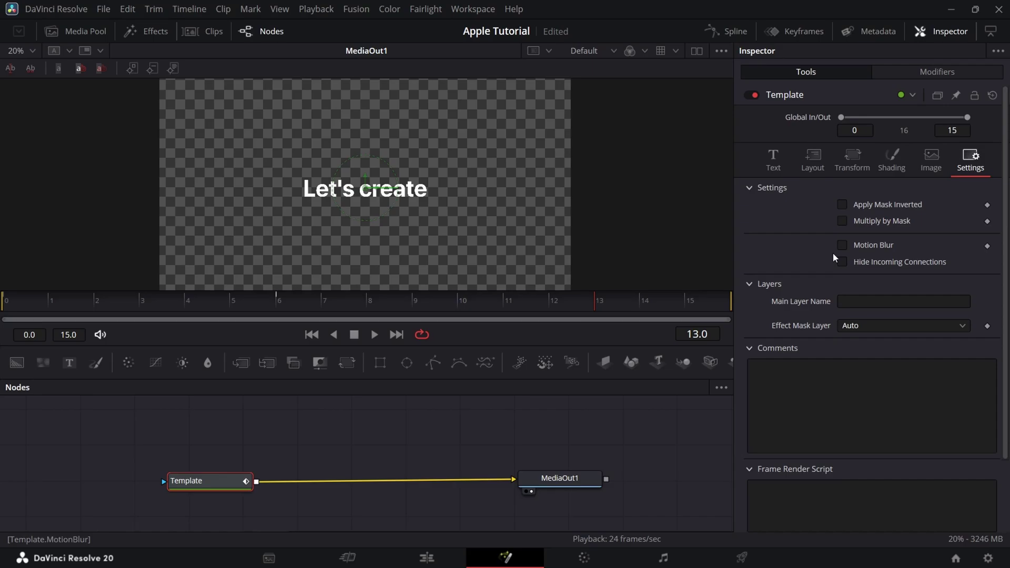
{"action": "left_click", "coordinate": [842, 245]}
{"action": "left_click_drag", "start_coordinate": [857, 261], "coordinate": [866, 260]}
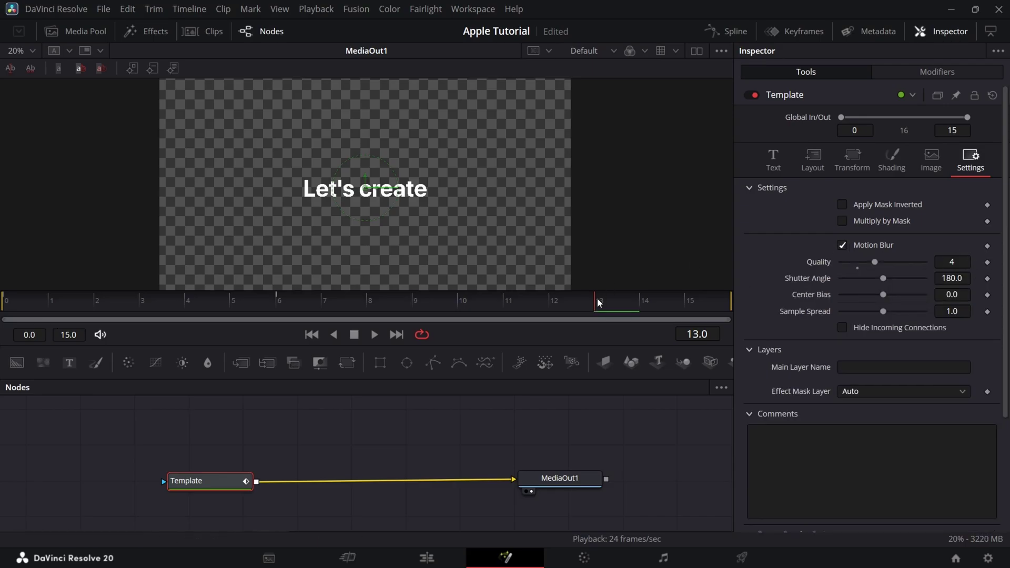
Return to the Edit page and play the first title back from the start of the timeline
{"action": "left_click", "coordinate": [443, 552]}
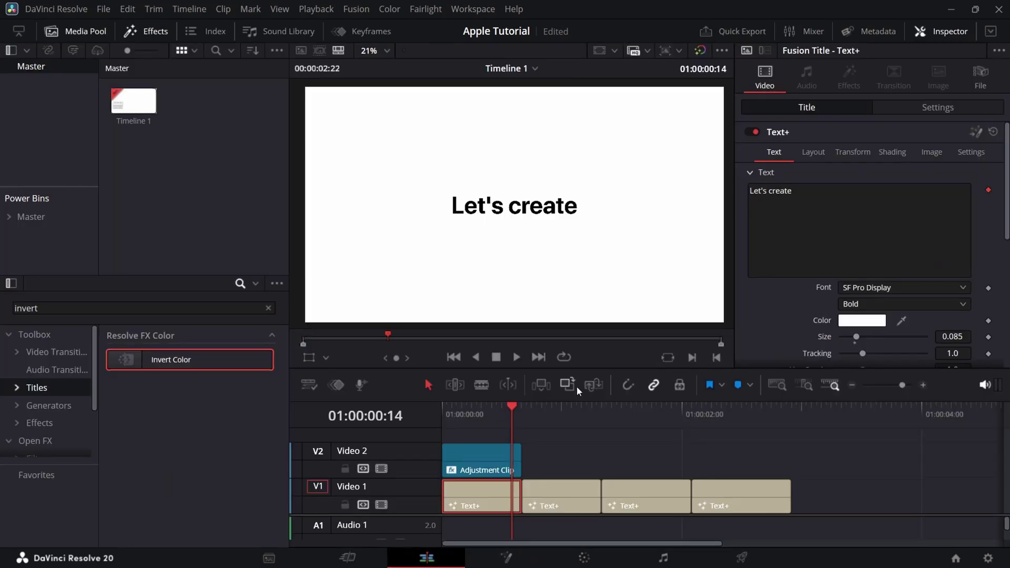
{"action": "left_click_drag", "start_coordinate": [507, 414], "coordinate": [443, 418]}
{"action": "key", "text": "space"}
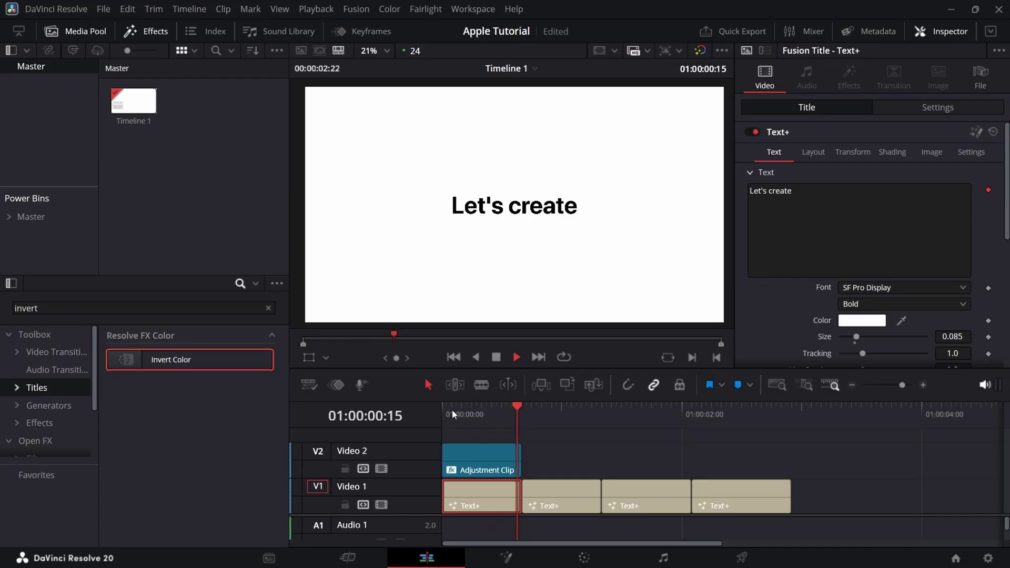
{"action": "left_click", "coordinate": [528, 417]}
{"action": "left_click_drag", "start_coordinate": [528, 416], "coordinate": [442, 413]}
Open the "Let's create" title in the Fusion page and keyframe its layout center at X 0.5, Y 0.5 on frame 12
{"action": "right_click", "coordinate": [463, 491]}
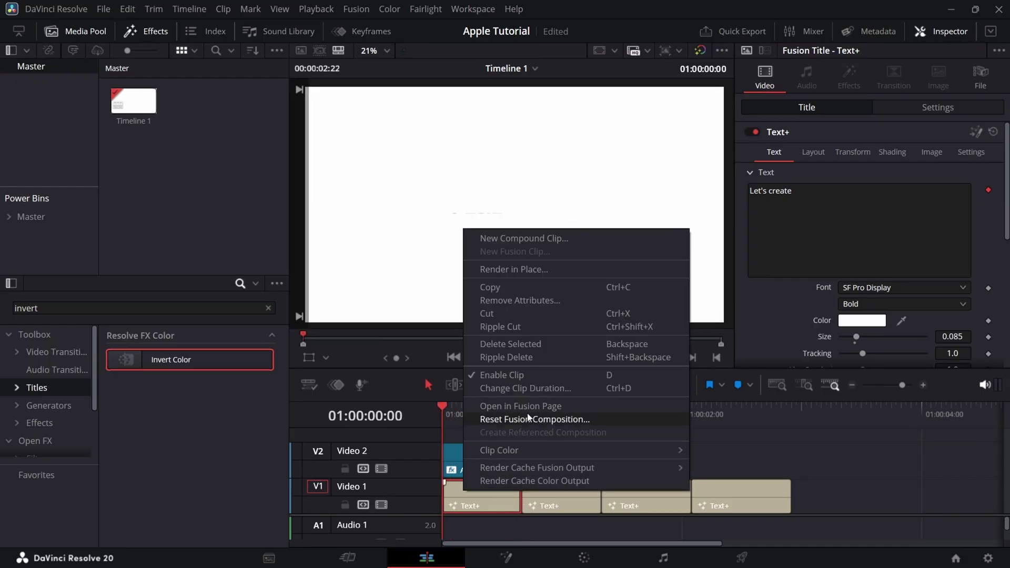
{"action": "left_click", "coordinate": [525, 407]}
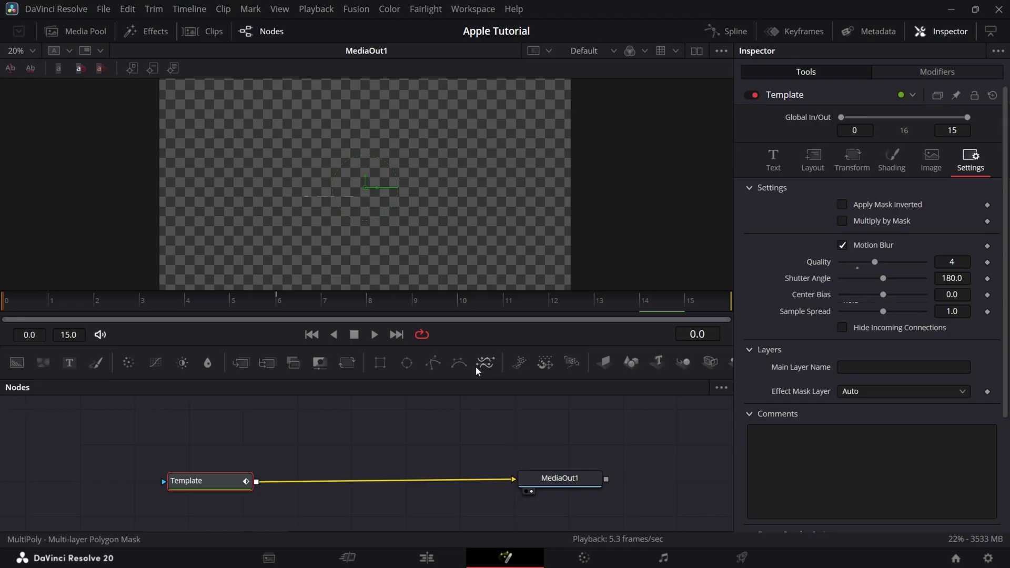
{"action": "left_click", "coordinate": [574, 303]}
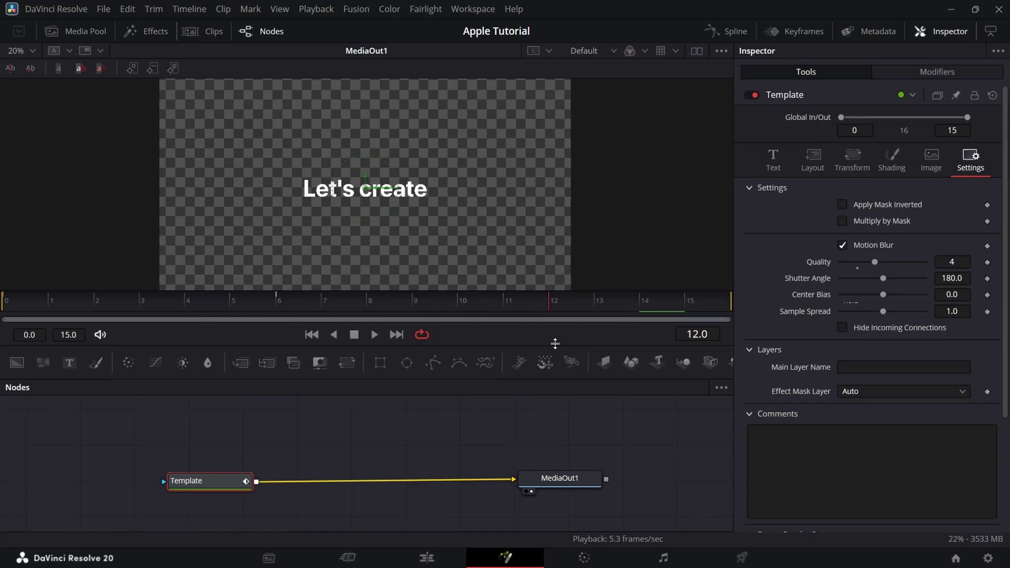
{"action": "left_click", "coordinate": [774, 167]}
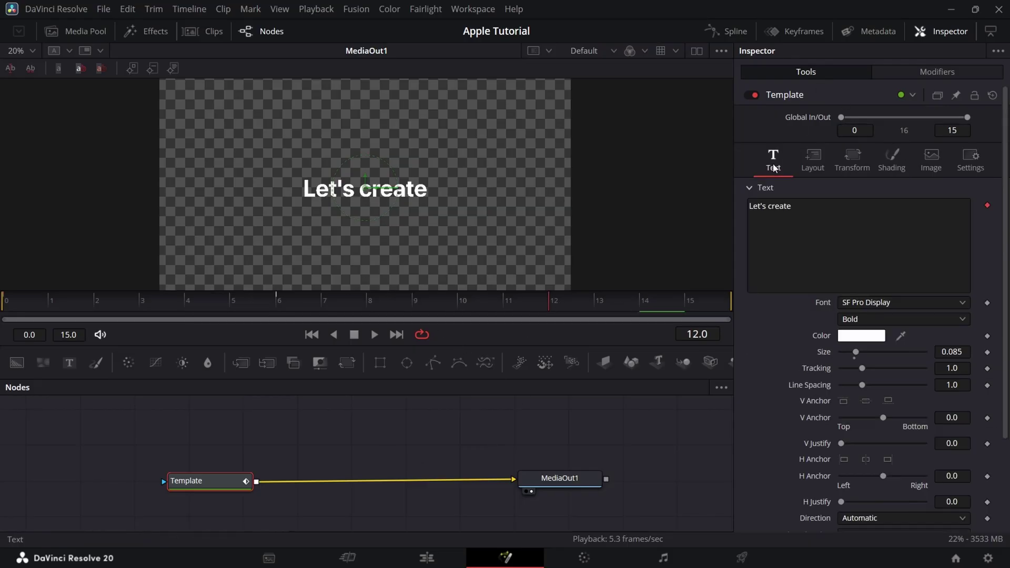
{"action": "left_click", "coordinate": [813, 162]}
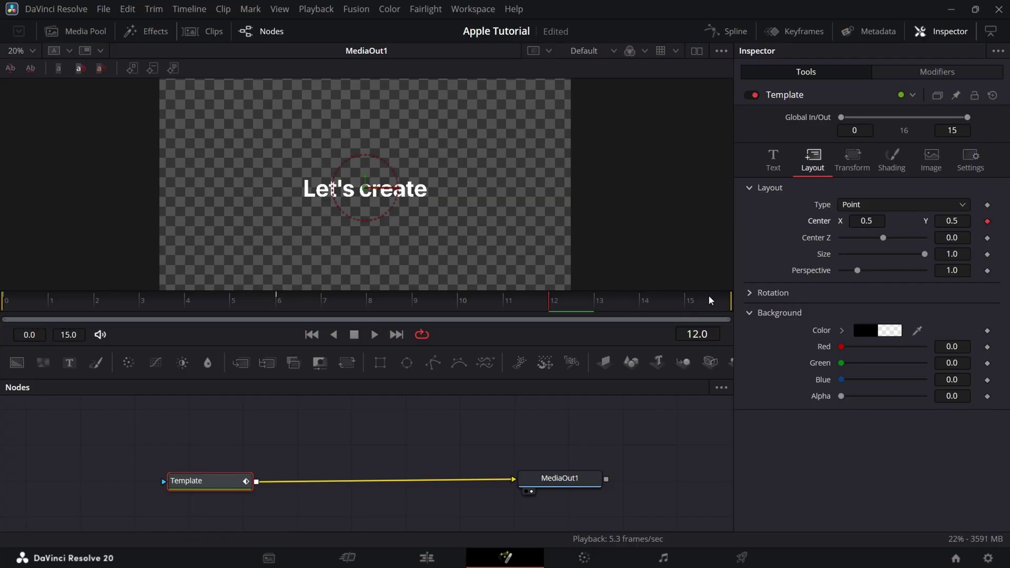
Set the title's layout center Y to 0.48 on frame 15 and preview the exit movement
{"action": "left_click", "coordinate": [692, 305]}
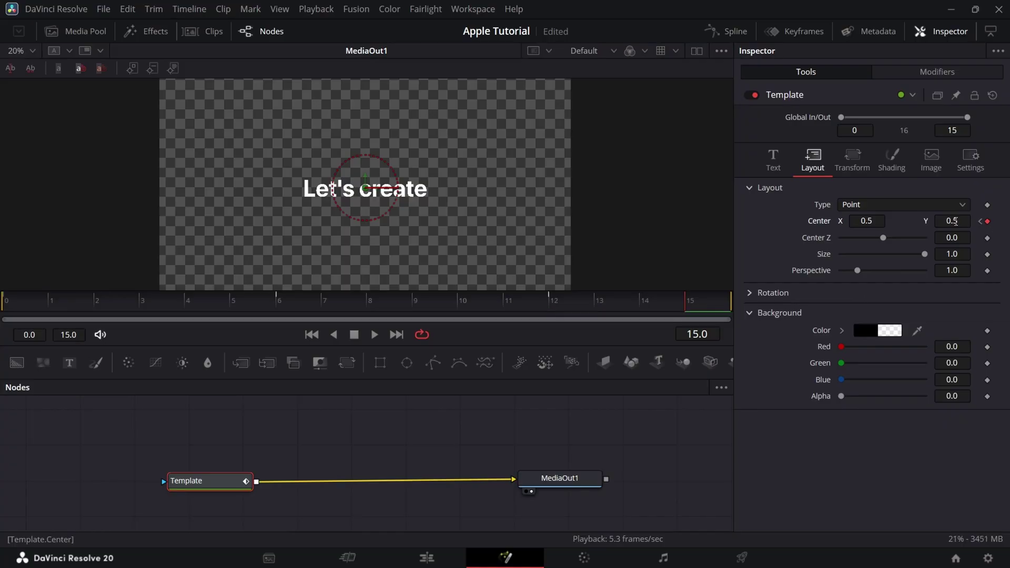
{"action": "left_click_drag", "start_coordinate": [955, 221], "coordinate": [945, 221]}
{"action": "left_click_drag", "start_coordinate": [674, 305], "coordinate": [714, 310]}
{"action": "key", "text": "space"}
{"action": "key", "text": "space"}
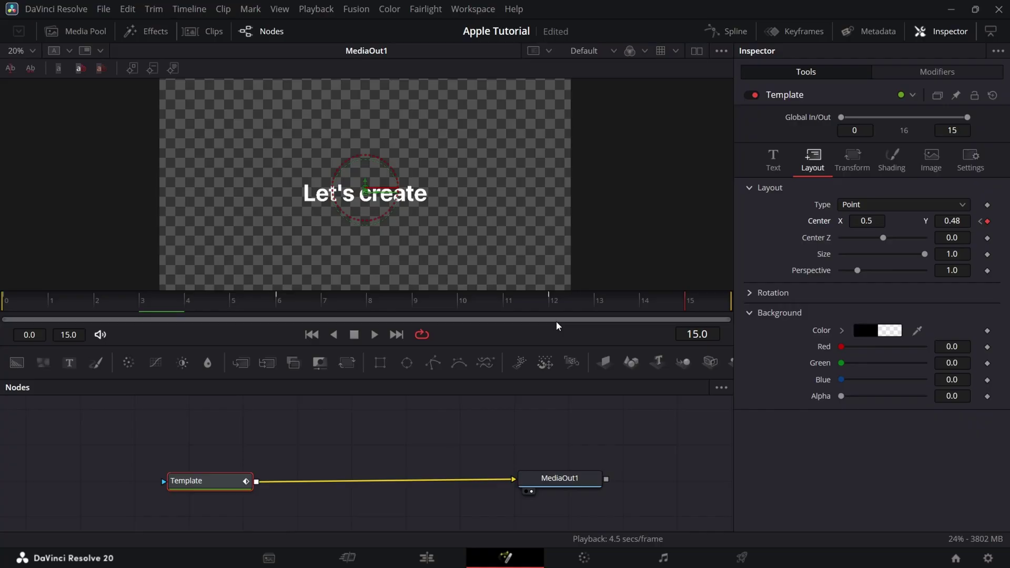
Return to the Edit page and play back the transition from the first title to the second
{"action": "left_click", "coordinate": [444, 557]}
{"action": "key", "text": "space"}
{"action": "key", "text": "space"}
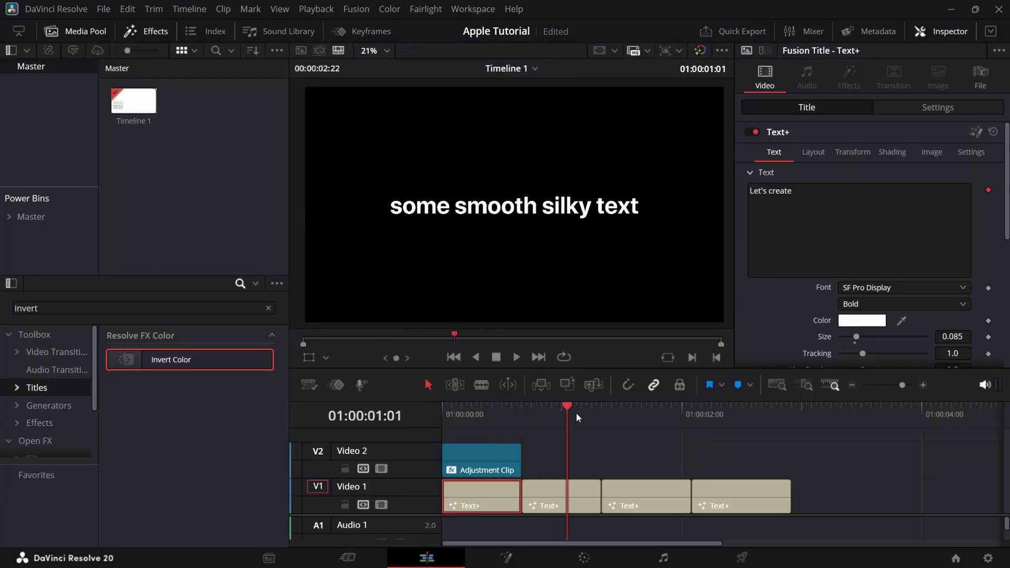
{"action": "left_click_drag", "start_coordinate": [576, 412], "coordinate": [398, 415]}
{"action": "key", "text": "space"}
Move the playhead to the start of the "some smooth silky text" title and open it in the Fusion page
{"action": "mouse_move", "coordinate": [516, 418]}
{"action": "left_mouse_down"}
{"action": "mouse_move", "coordinate": [504, 421]}
{"action": "mouse_move", "coordinate": [522, 424]}
{"action": "left_mouse_up"}
{"action": "key", "text": "space"}
{"action": "right_click", "coordinate": [547, 489]}
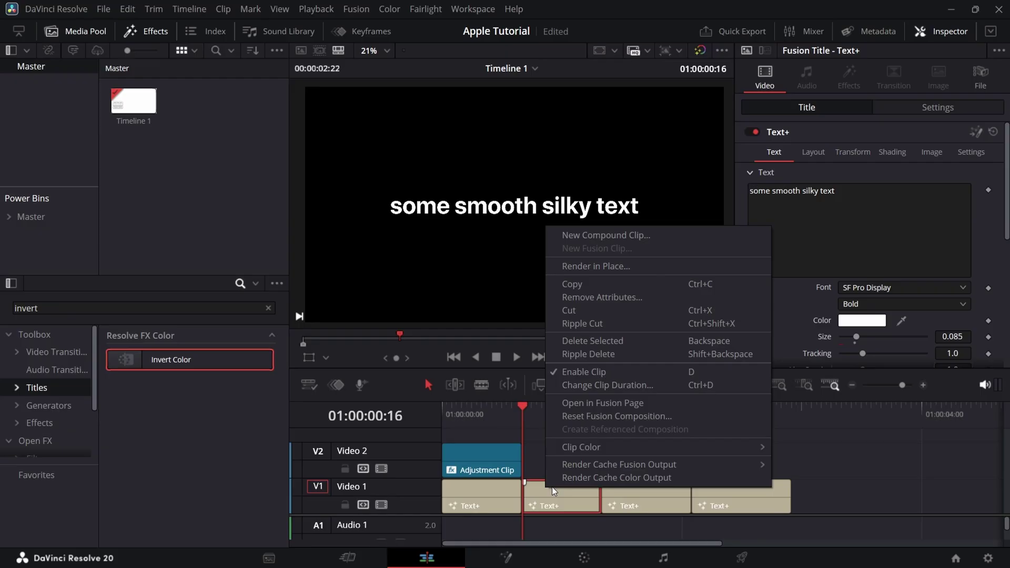
{"action": "left_click", "coordinate": [588, 401]}
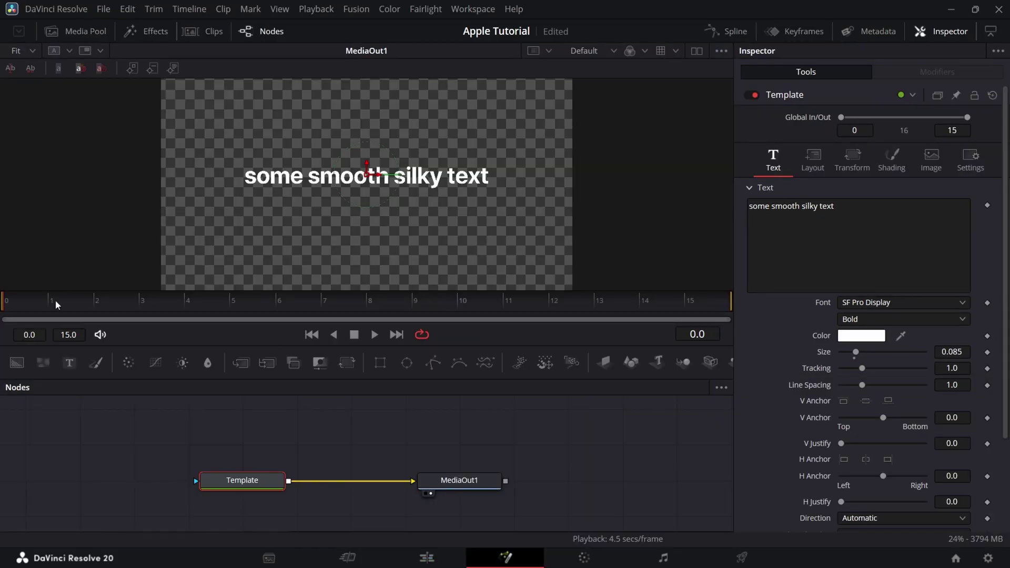
Keyframe the second title's layout center at Y 0.5 on frame 3 and slightly lower on frame 0
{"action": "left_click", "coordinate": [813, 158]}
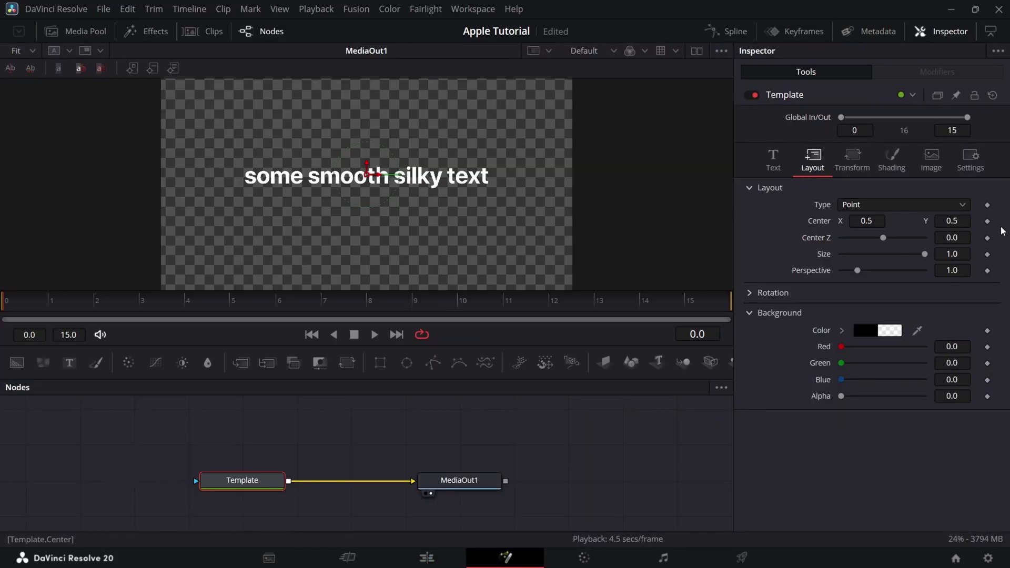
{"action": "left_click", "coordinate": [987, 220]}
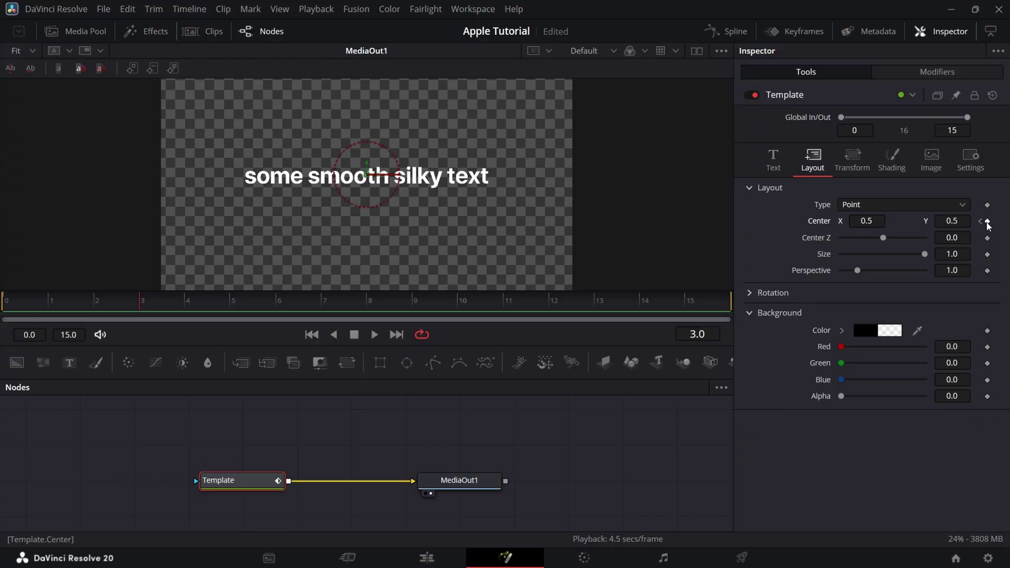
{"action": "left_click", "coordinate": [987, 222]}
{"action": "left_click", "coordinate": [982, 222]}
{"action": "left_click_drag", "start_coordinate": [960, 222], "coordinate": [949, 222]}
Enable motion blur on the "some smooth silky text" title, preview the movement and set the blur quality to 4
{"action": "left_click", "coordinate": [971, 158]}
{"action": "left_click", "coordinate": [842, 246]}
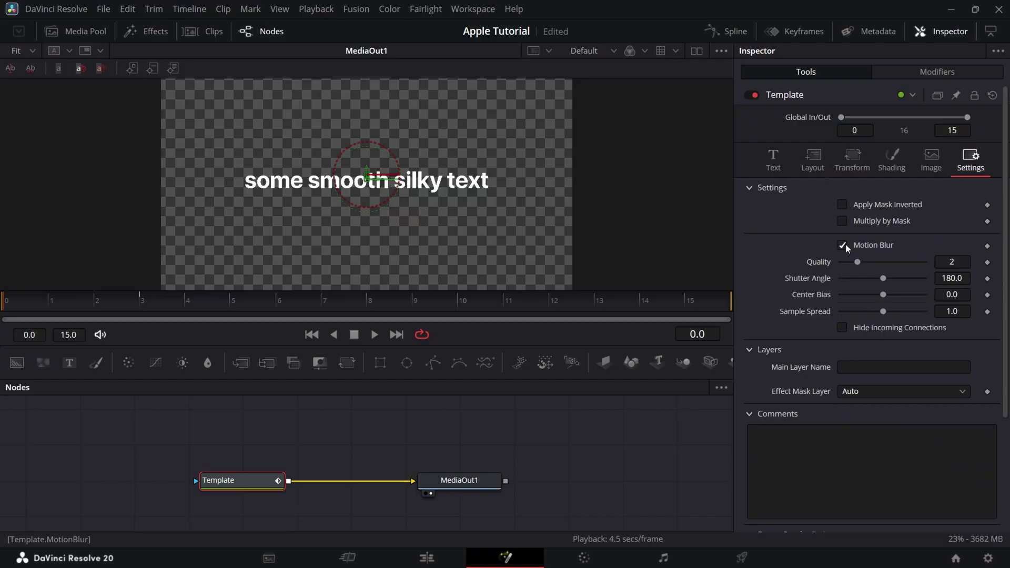
{"action": "left_click", "coordinate": [106, 304]}
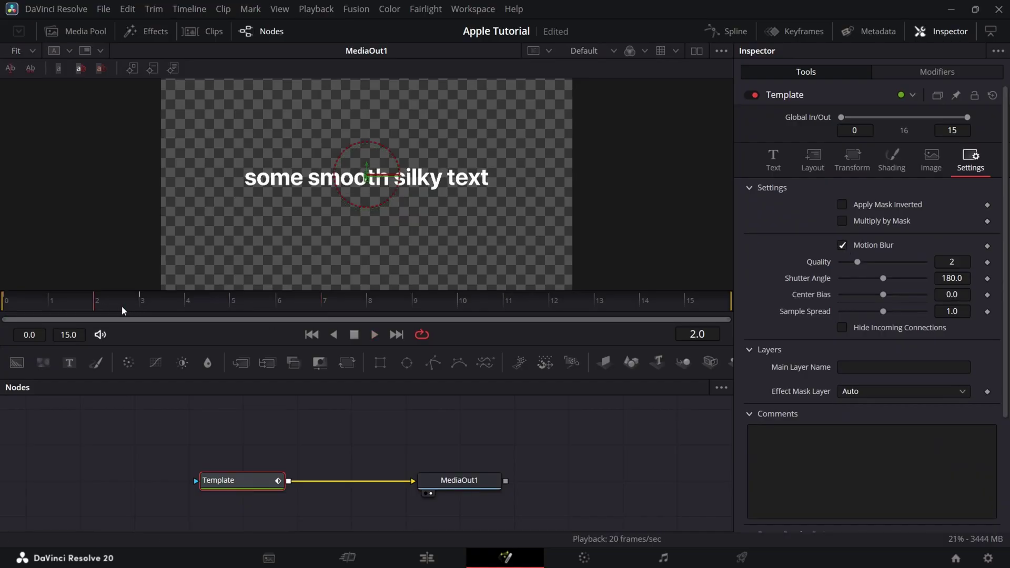
{"action": "key", "text": "Home"}
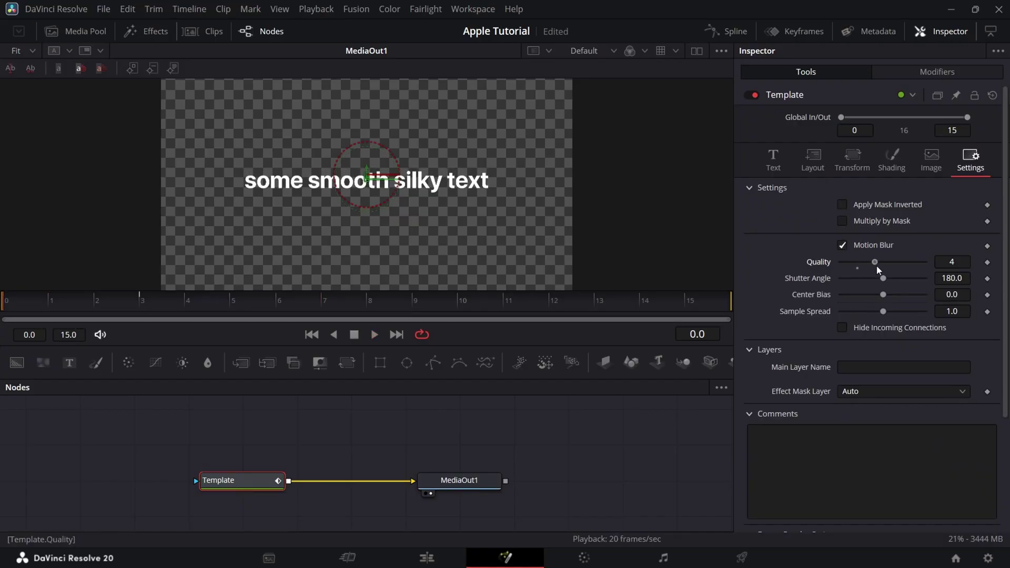
{"action": "left_click", "coordinate": [811, 158]}
Play the sequence back on the Edit page and open the "Just Like Apple" title in the Fusion page
{"action": "left_click", "coordinate": [426, 557]}
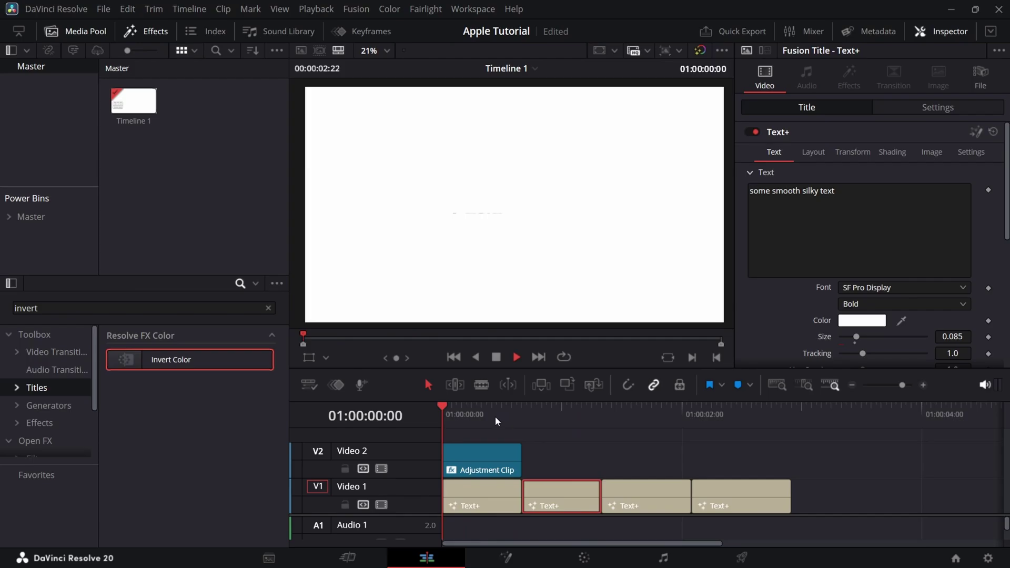
{"action": "key", "text": "space"}
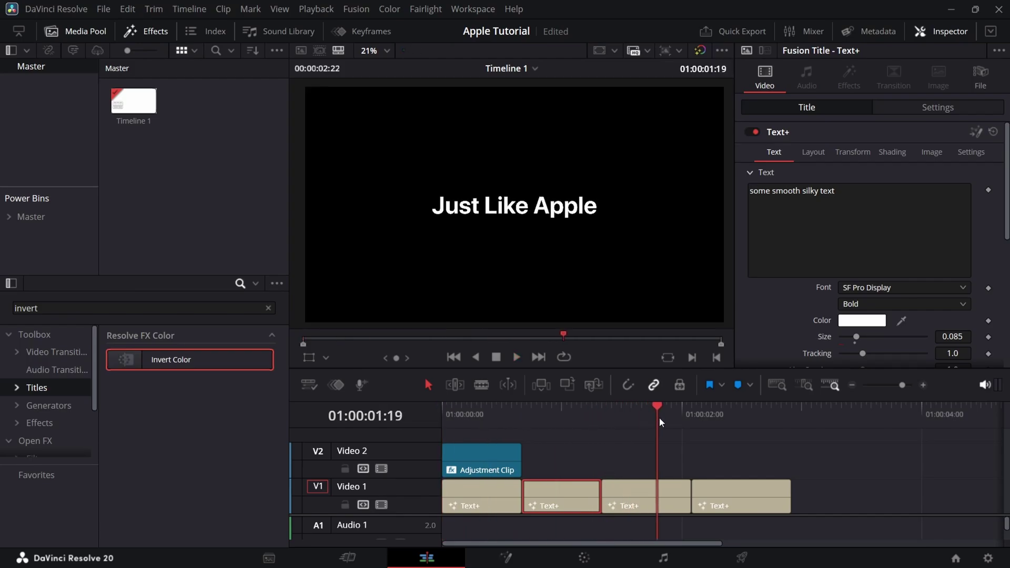
{"action": "left_click_drag", "start_coordinate": [659, 418], "coordinate": [602, 423]}
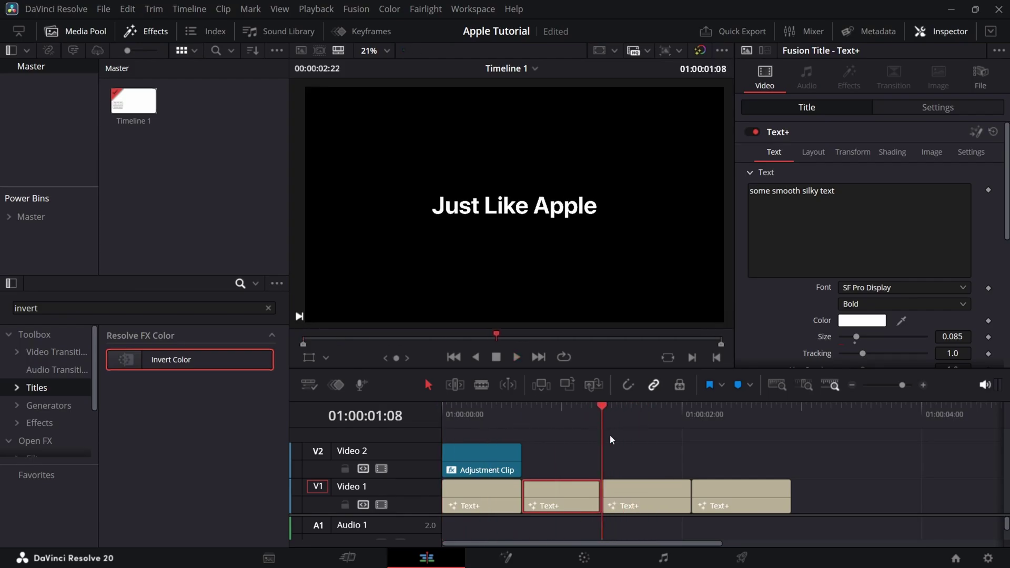
{"action": "right_click", "coordinate": [635, 498]}
{"action": "left_click", "coordinate": [669, 415]}
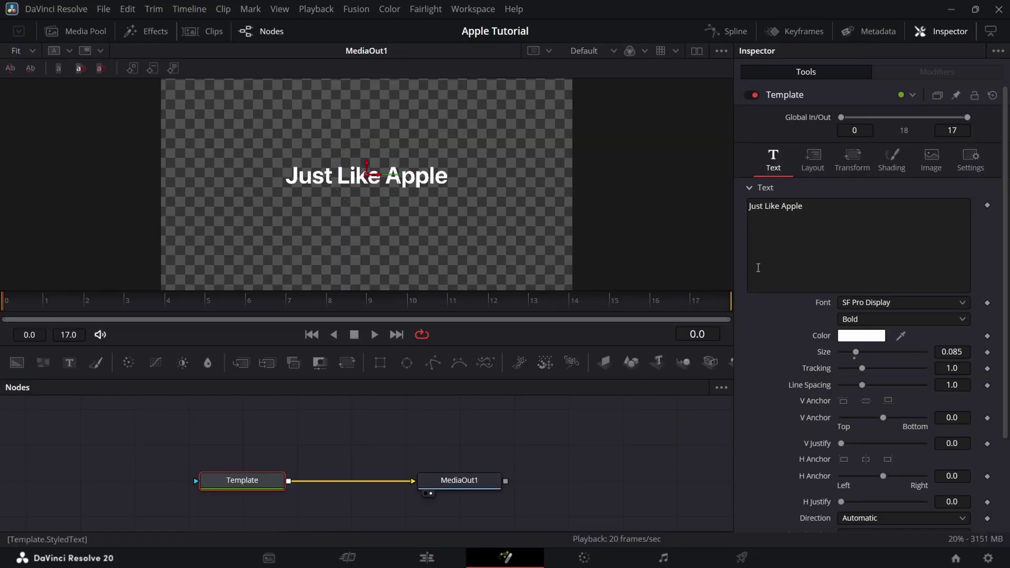
Add a Follower modifier to the "Just Like Apple" text and show its settings
{"action": "right_click", "coordinate": [820, 228]}
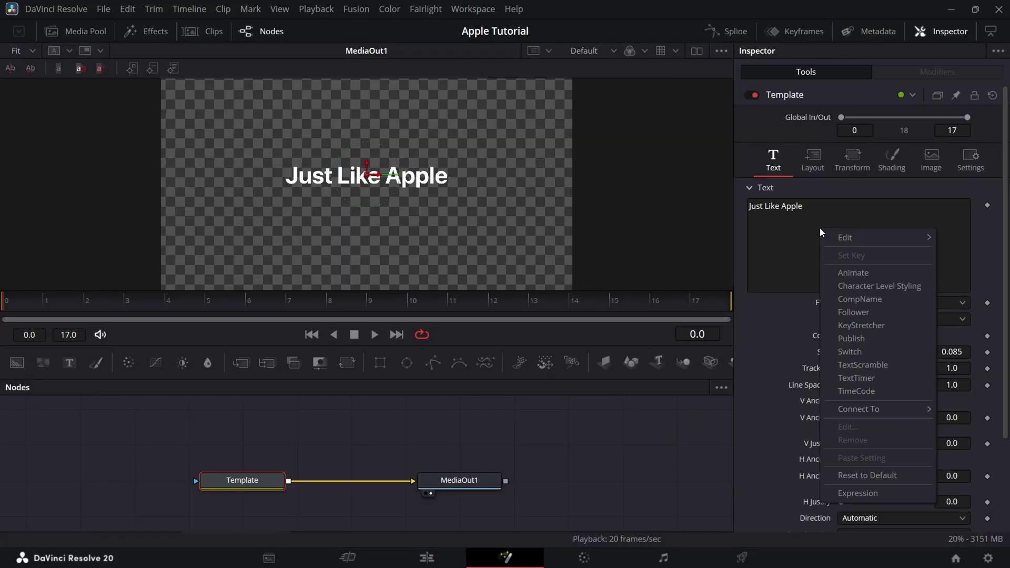
{"action": "left_click", "coordinate": [860, 315]}
{"action": "left_click", "coordinate": [929, 76]}
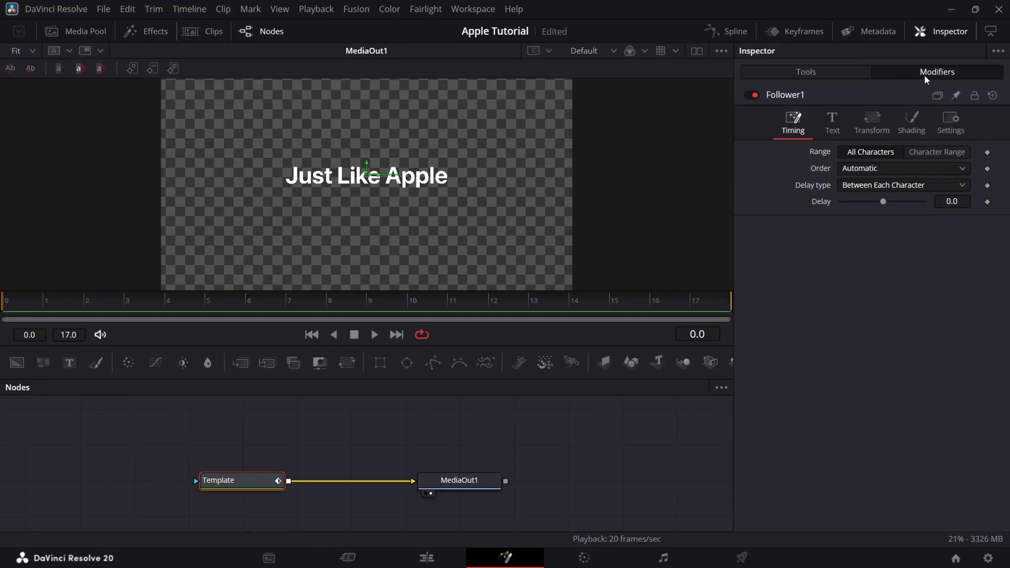
Keyframe the Follower's character offset X at 0.0 on frame 4 and -0.02 on frame 0, and preview the movement
{"action": "left_click", "coordinate": [871, 124]}
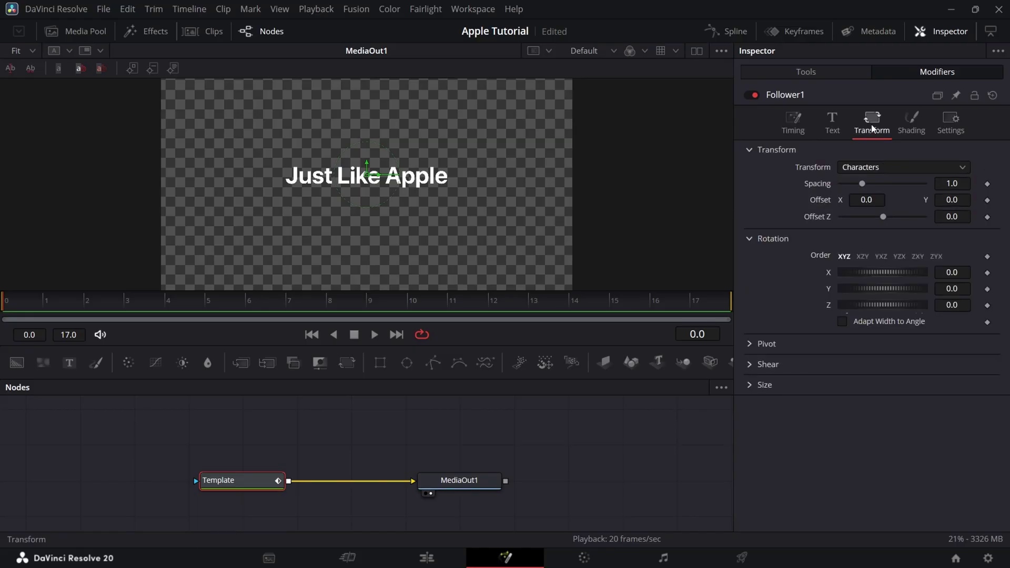
{"action": "left_click", "coordinate": [987, 200]}
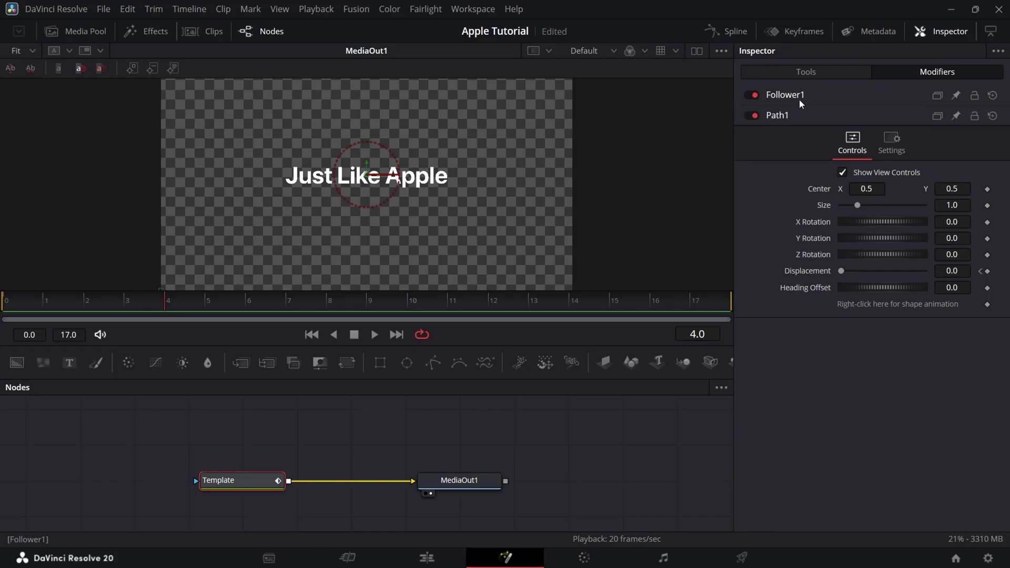
{"action": "left_click", "coordinate": [826, 97]}
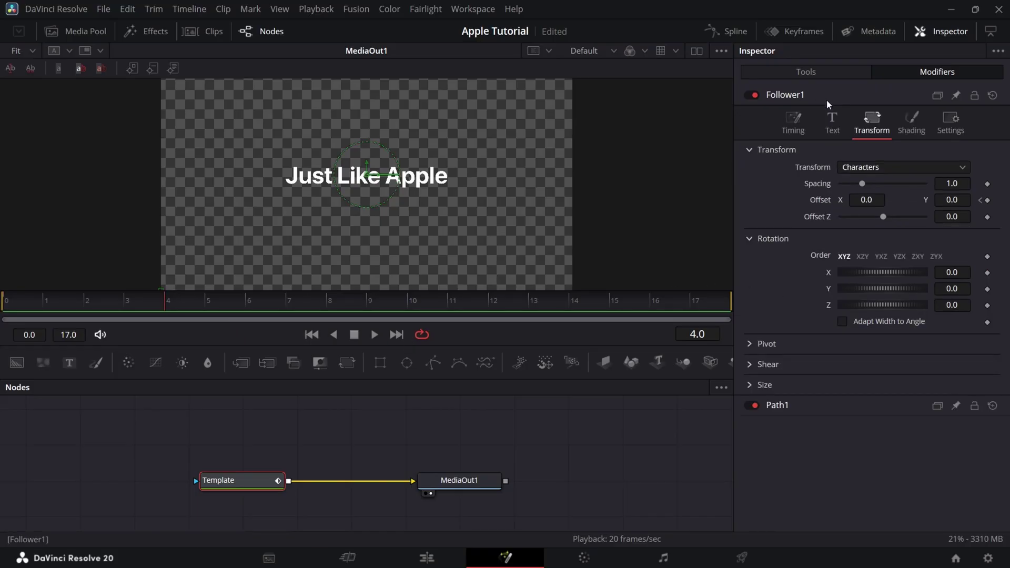
{"action": "left_click", "coordinate": [988, 200]}
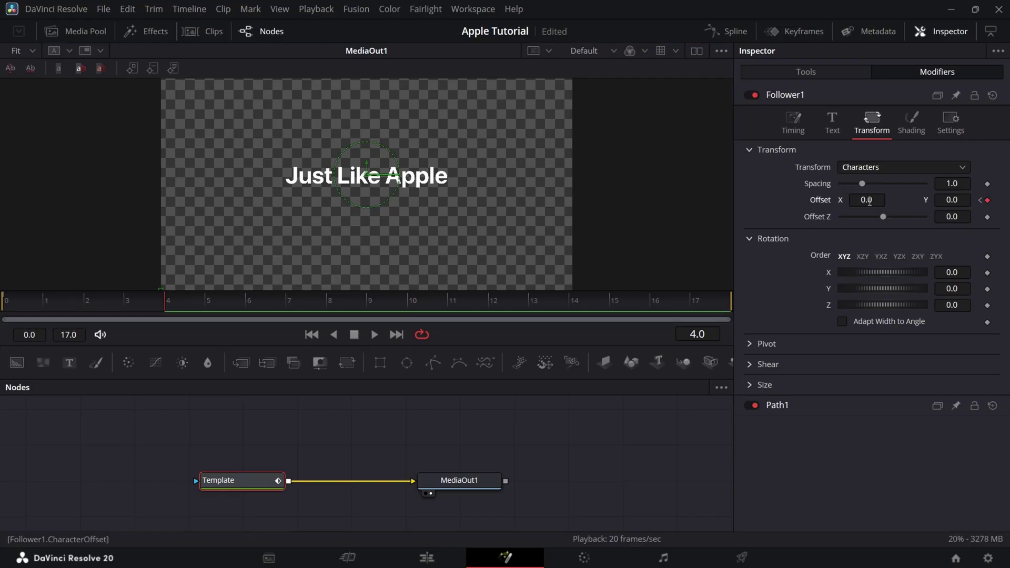
{"action": "key", "text": "Home"}
{"action": "left_click_drag", "start_coordinate": [876, 201], "coordinate": [866, 201]}
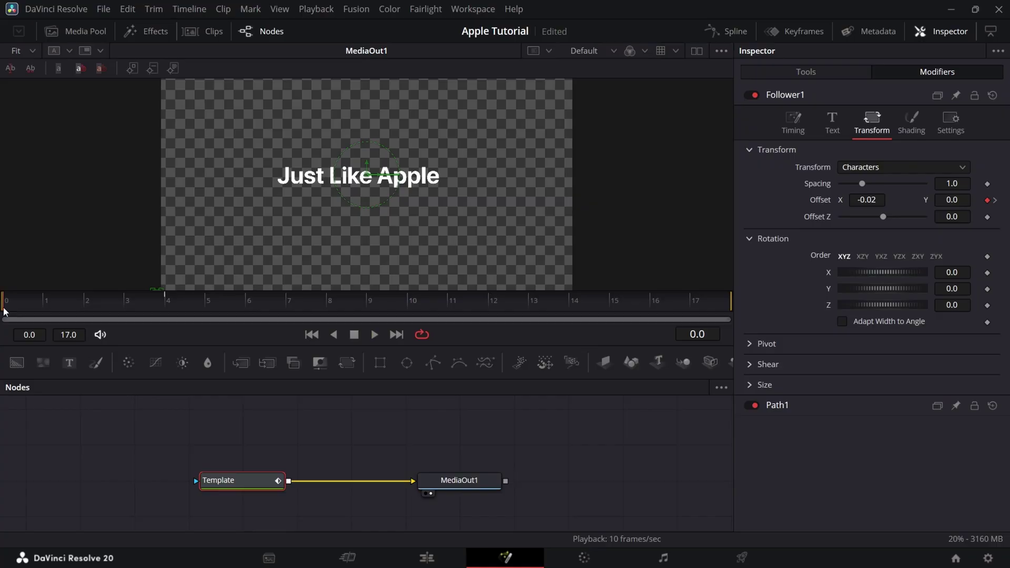
{"action": "left_click", "coordinate": [30, 304]}
Set the Follower's delay between each character to 0.29 and preview the staggered character movement
{"action": "left_click", "coordinate": [793, 121]}
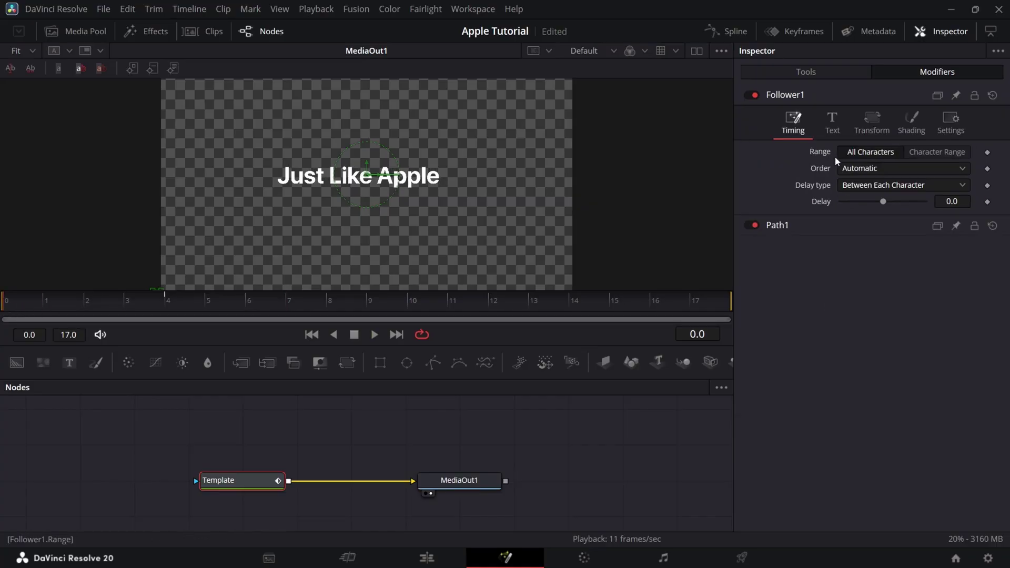
{"action": "left_click", "coordinate": [959, 205]}
{"action": "type", "text": "0.11"}
{"action": "left_click_drag", "start_coordinate": [952, 201], "coordinate": [949, 202]}
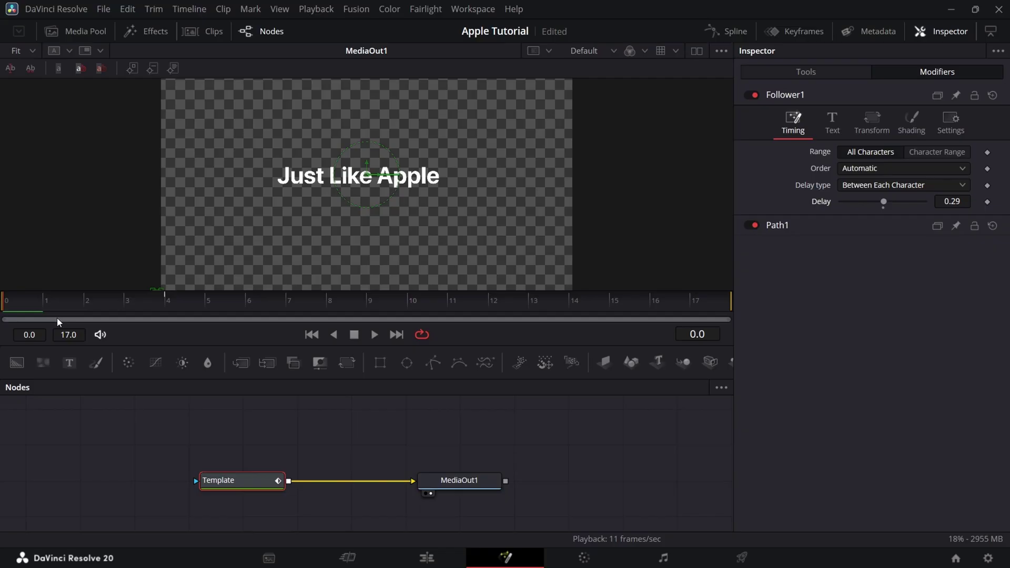
{"action": "left_click_drag", "start_coordinate": [52, 308], "coordinate": [2, 303]}
{"action": "key", "text": "space"}
{"action": "left_click", "coordinate": [66, 306]}
{"action": "left_click_drag", "start_coordinate": [65, 304], "coordinate": [172, 305]}
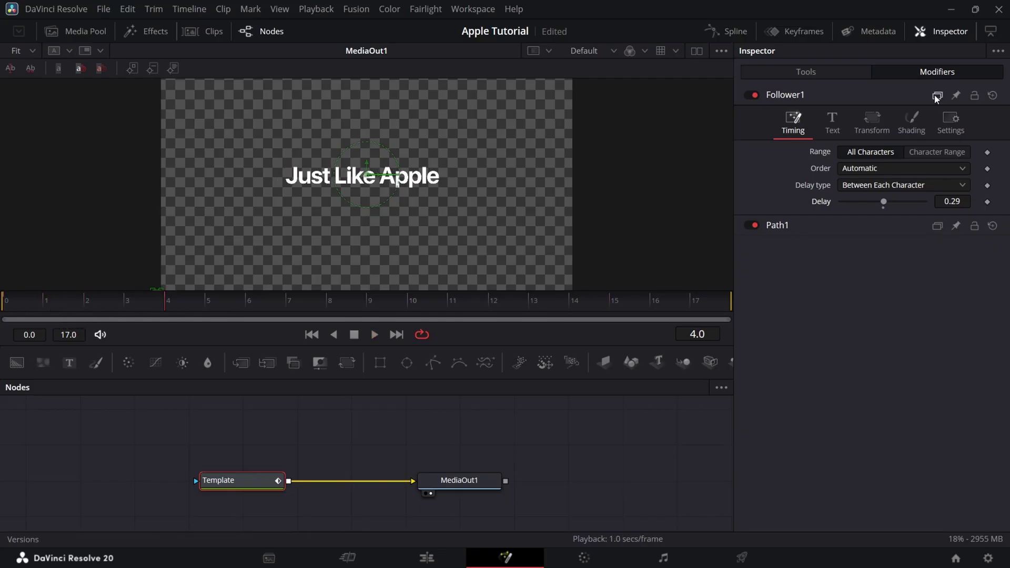
Move the end keyframe of the Follower's character offset to frame 7 with X at 0.0, and preview the movement
{"action": "left_click", "coordinate": [872, 122]}
{"action": "left_click", "coordinate": [988, 200]}
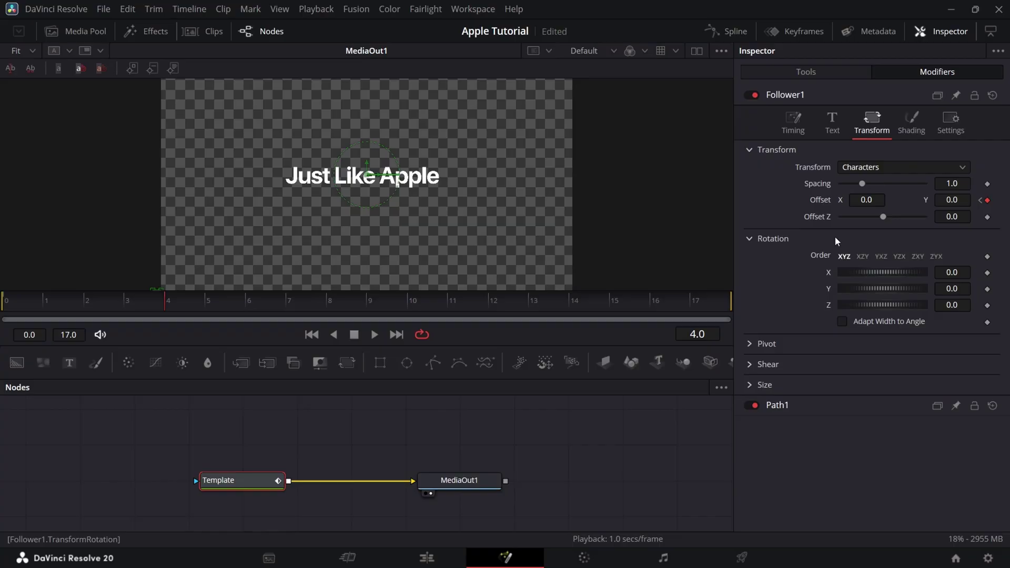
{"action": "left_click", "coordinate": [299, 310]}
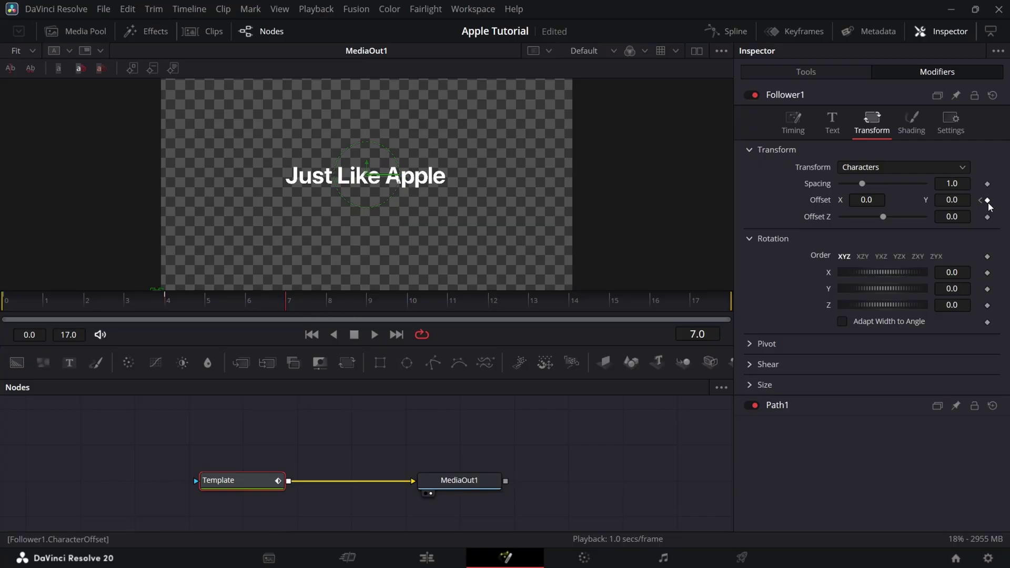
{"action": "key", "text": "space"}
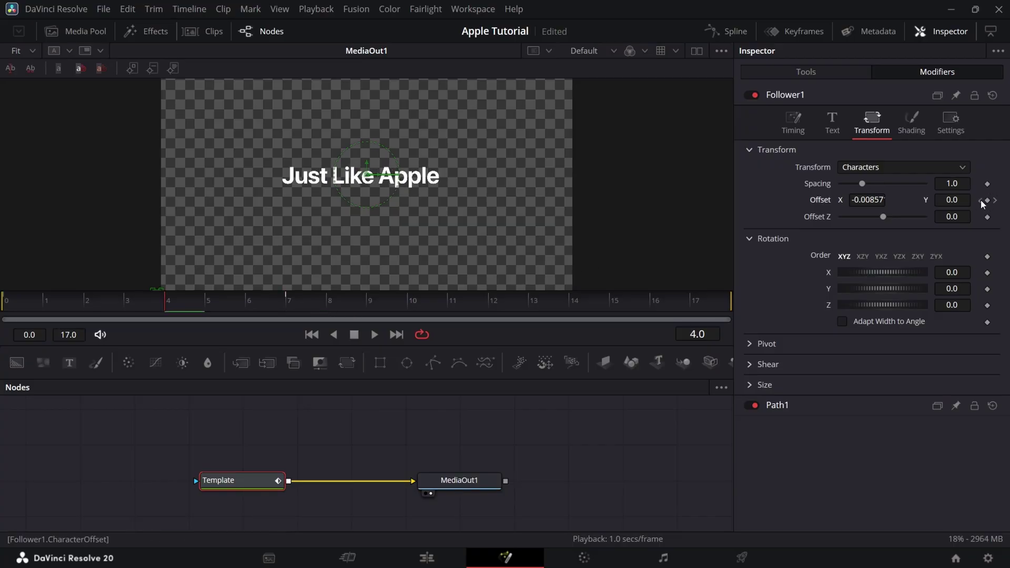
Replace the Follower's frame 7 offset keyframe with one at X -0.00285 on frame 6, and preview the movement from the start
{"action": "left_click", "coordinate": [250, 305]}
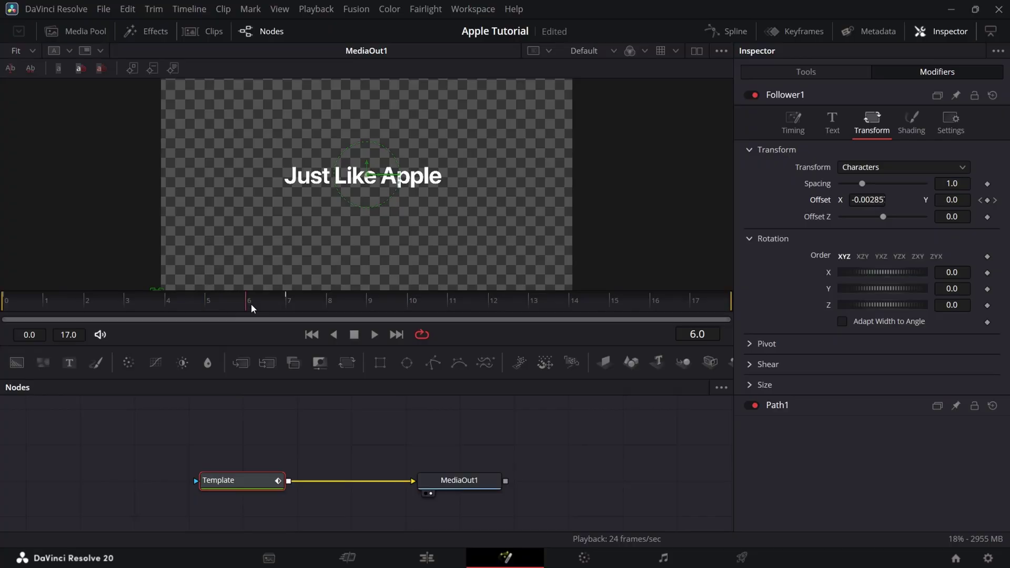
{"action": "left_click", "coordinate": [994, 200]}
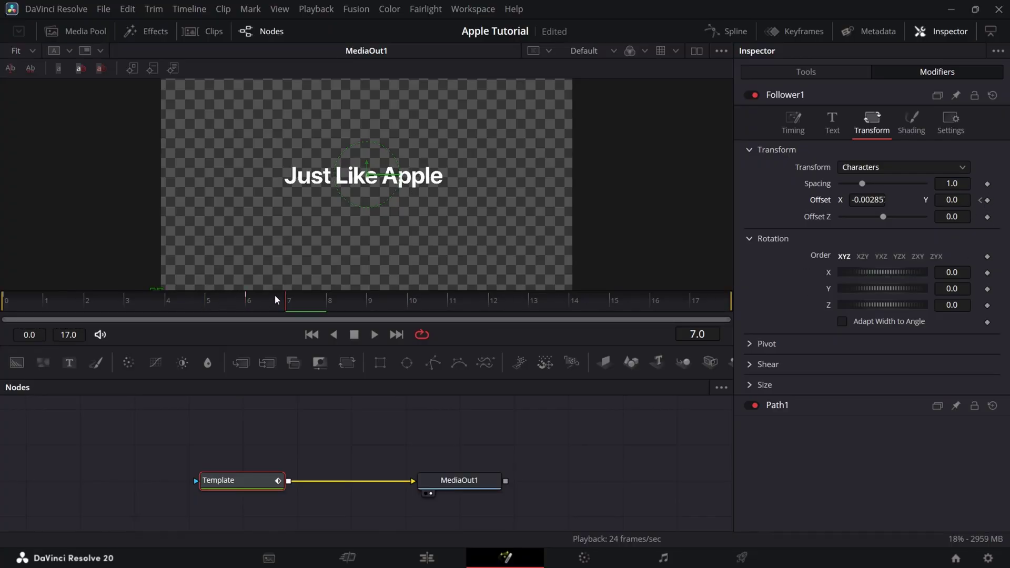
{"action": "left_click_drag", "start_coordinate": [286, 303], "coordinate": [1, 295]}
{"action": "key", "text": "space"}
{"action": "key", "text": "space"}
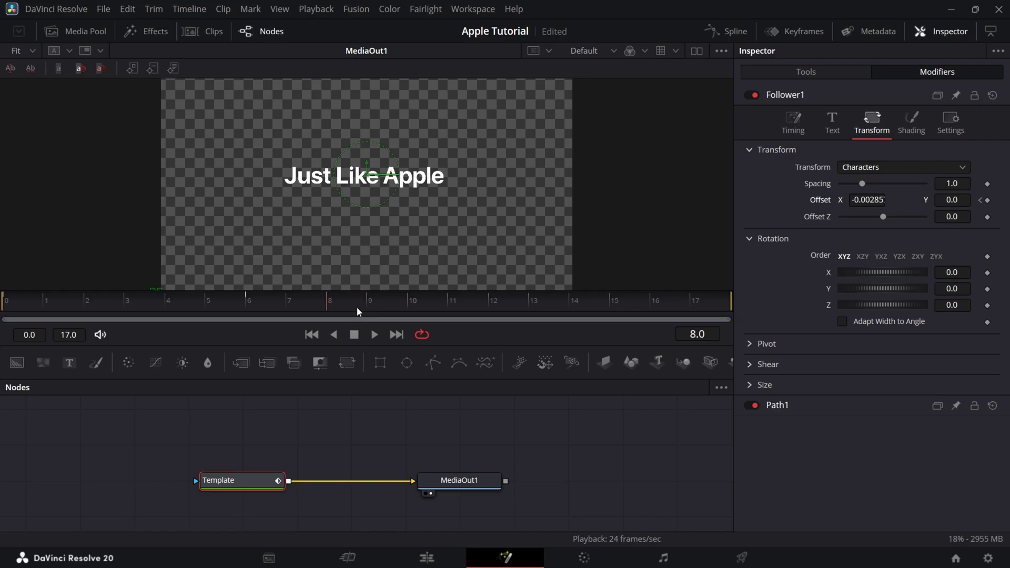
Insert a Character Level Styling modifier on the "Just Like Apple" text and show its settings
{"action": "left_click", "coordinate": [805, 72]}
{"action": "right_click", "coordinate": [789, 274]}
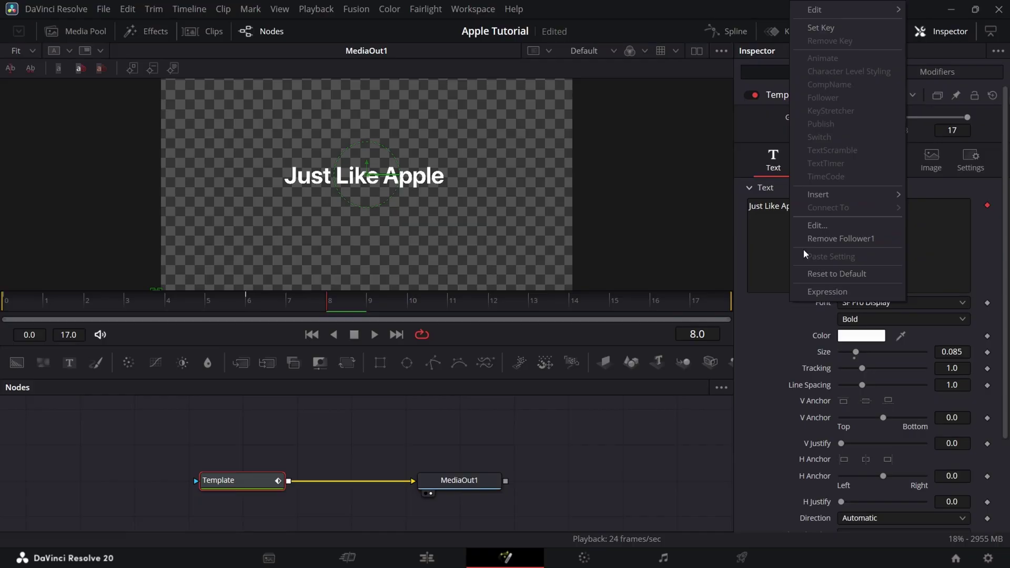
{"action": "mouse_move", "coordinate": [800, 195]}
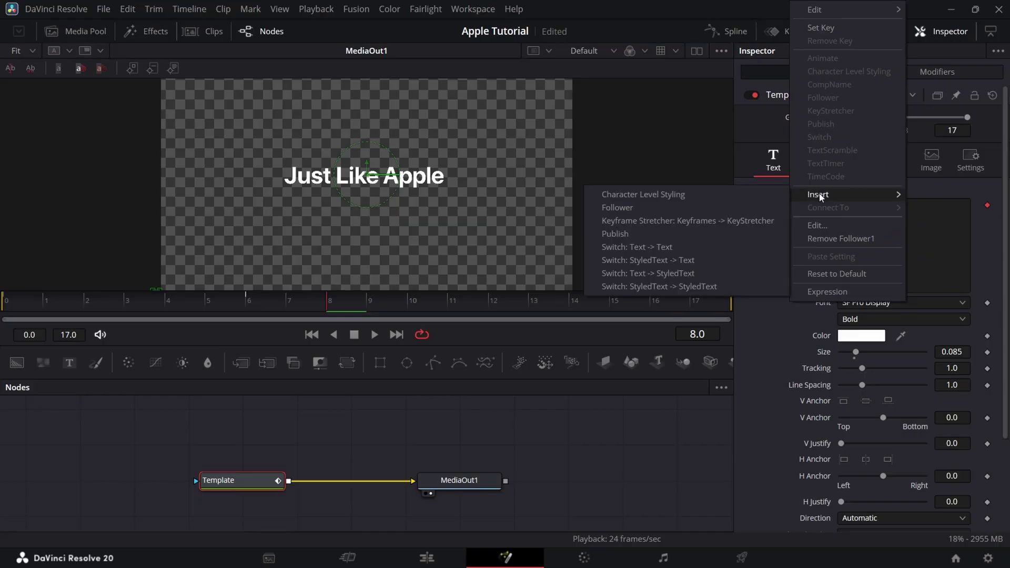
{"action": "left_click", "coordinate": [746, 197]}
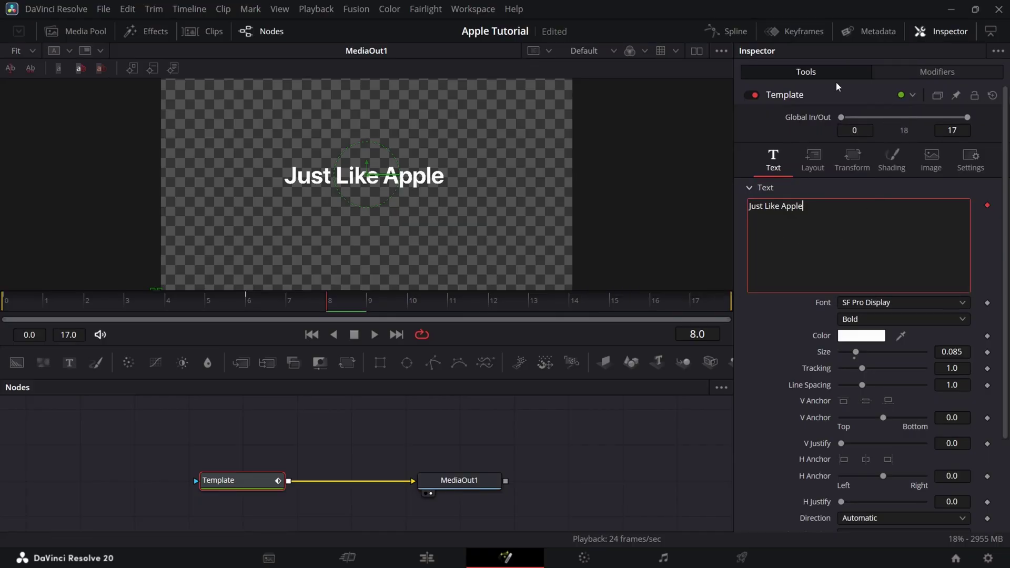
{"action": "left_click", "coordinate": [924, 71]}
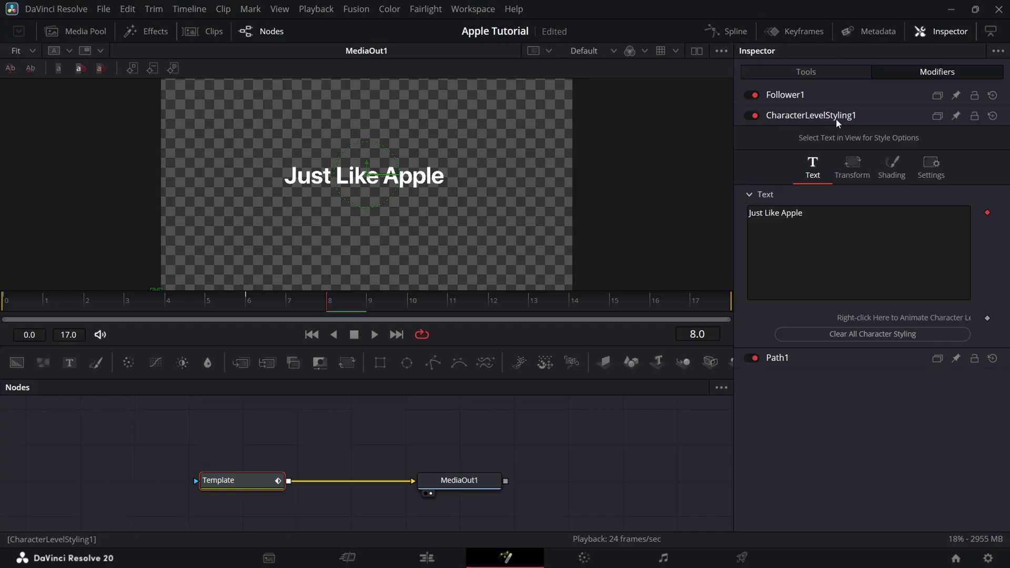
Select the word "Apple" in the viewer and keyframe its character level styling on frames 8 and 11
{"action": "left_click_drag", "start_coordinate": [476, 172], "coordinate": [392, 191]}
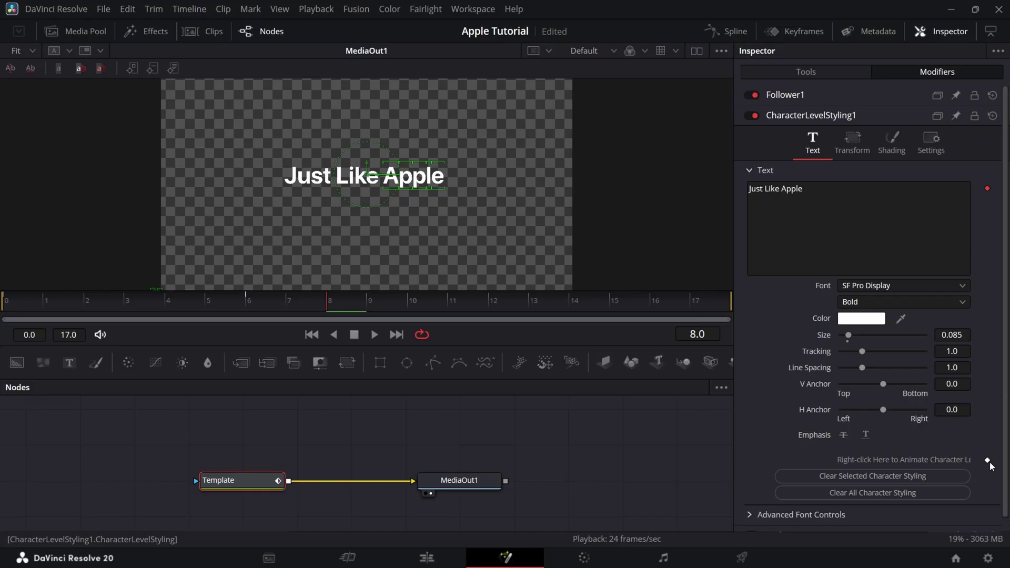
{"action": "left_click", "coordinate": [468, 306]}
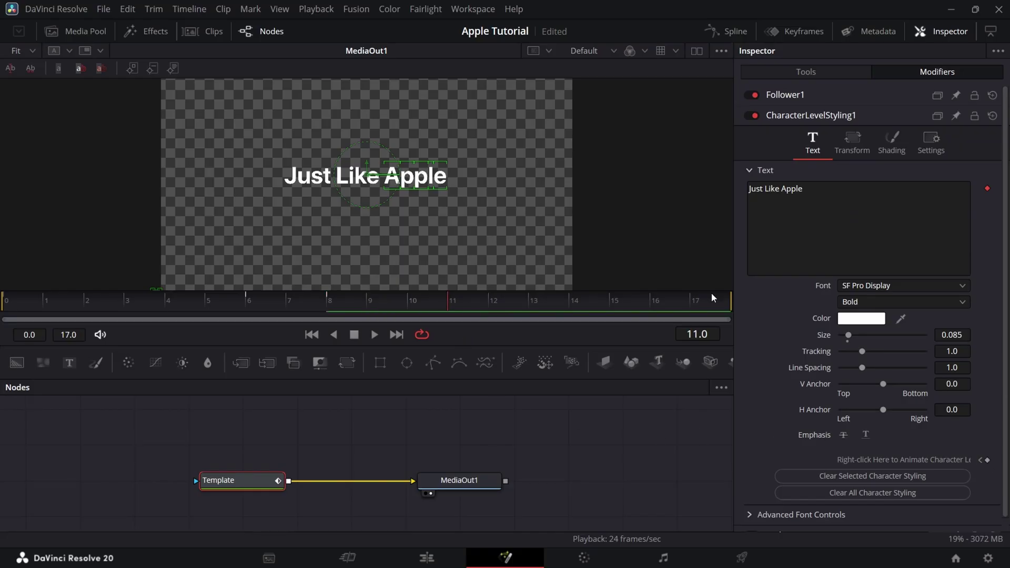
{"action": "left_click", "coordinate": [987, 460]}
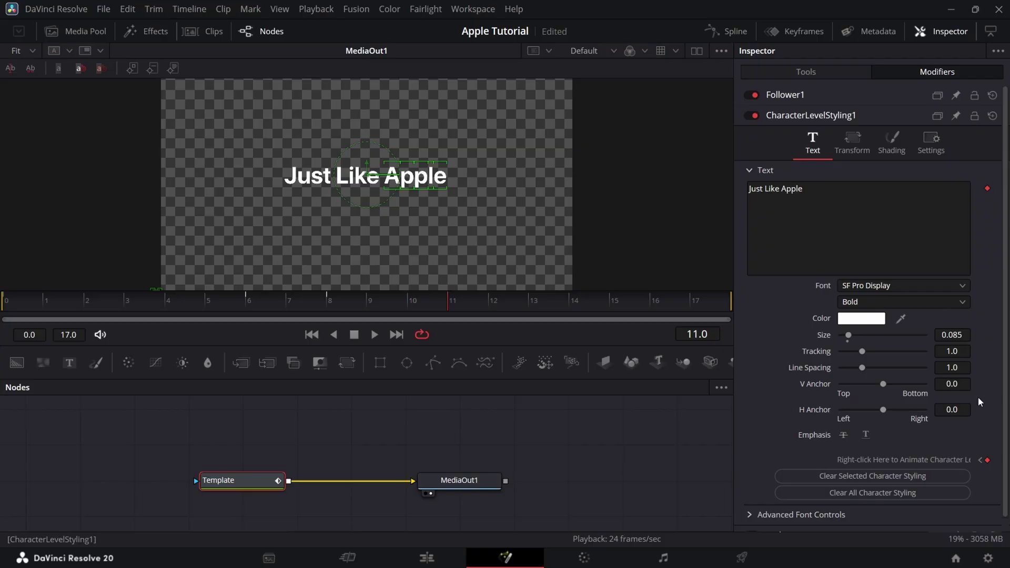
Set the shear X of "Apple" to -0.16 on frame 11 and preview the slant animation
{"action": "left_click", "coordinate": [851, 142]}
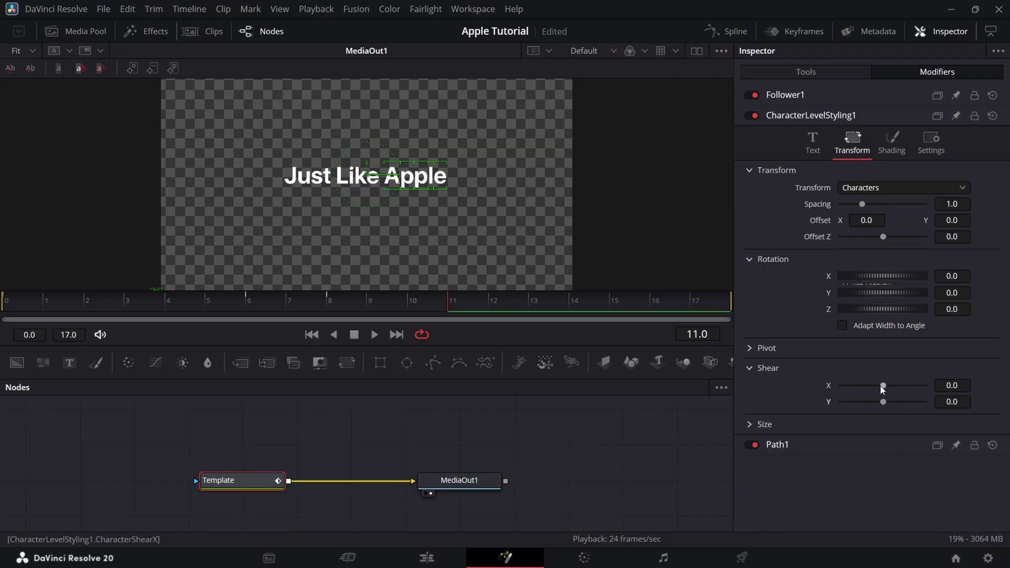
{"action": "left_click_drag", "start_coordinate": [882, 387], "coordinate": [873, 383]}
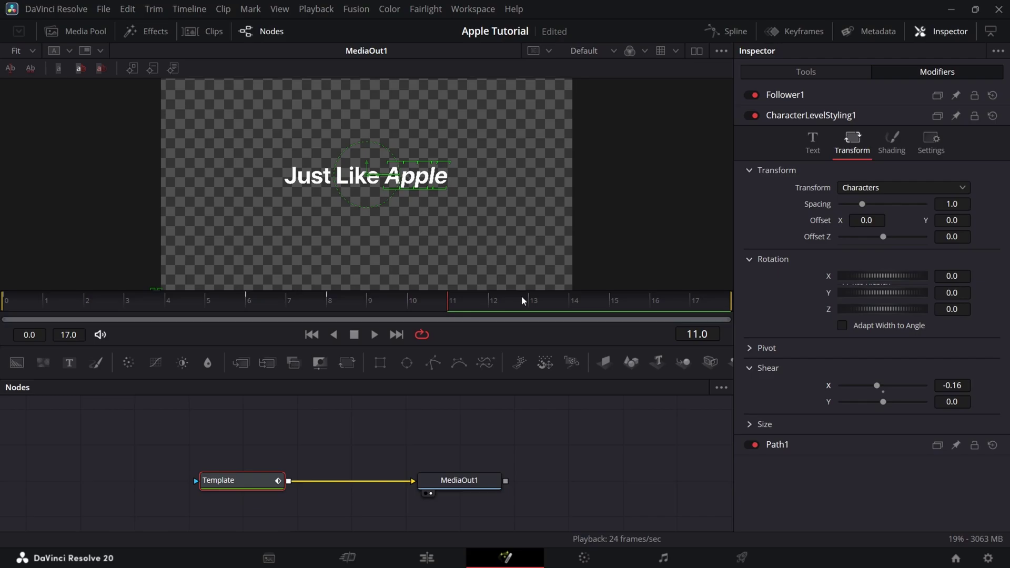
{"action": "key", "text": "space"}
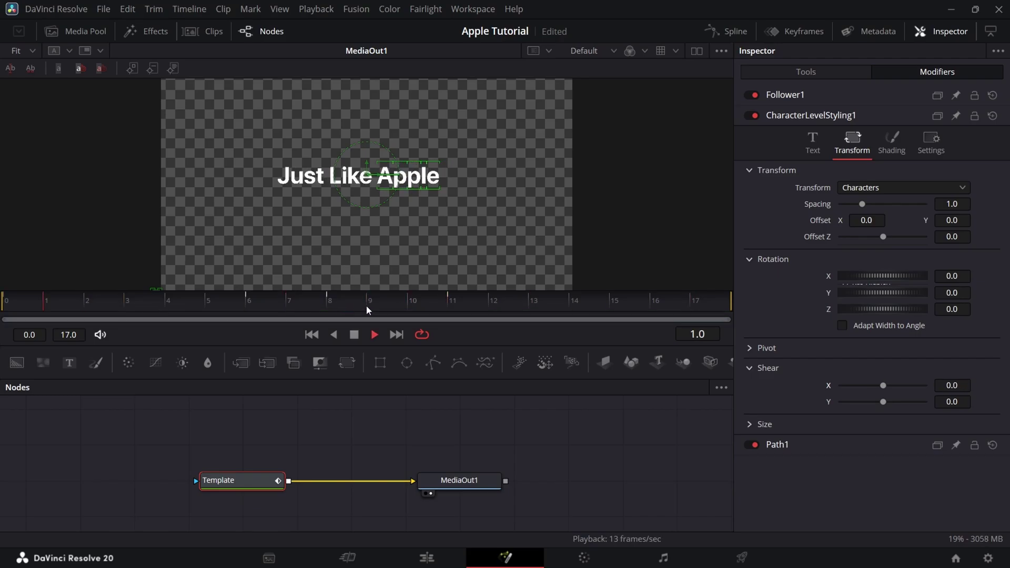
{"action": "key", "text": "space"}
Move the end keyframe of the slanted "Apple" styling from frame 11 to frame 12 and preview the slower slant
{"action": "left_click_drag", "start_coordinate": [337, 299], "coordinate": [454, 300]}
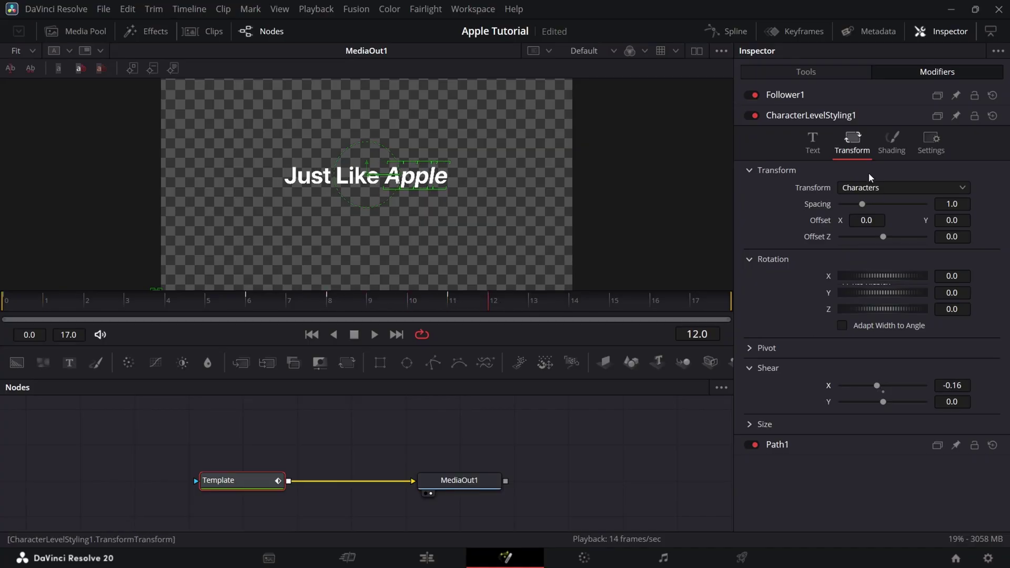
{"action": "left_click", "coordinate": [815, 146]}
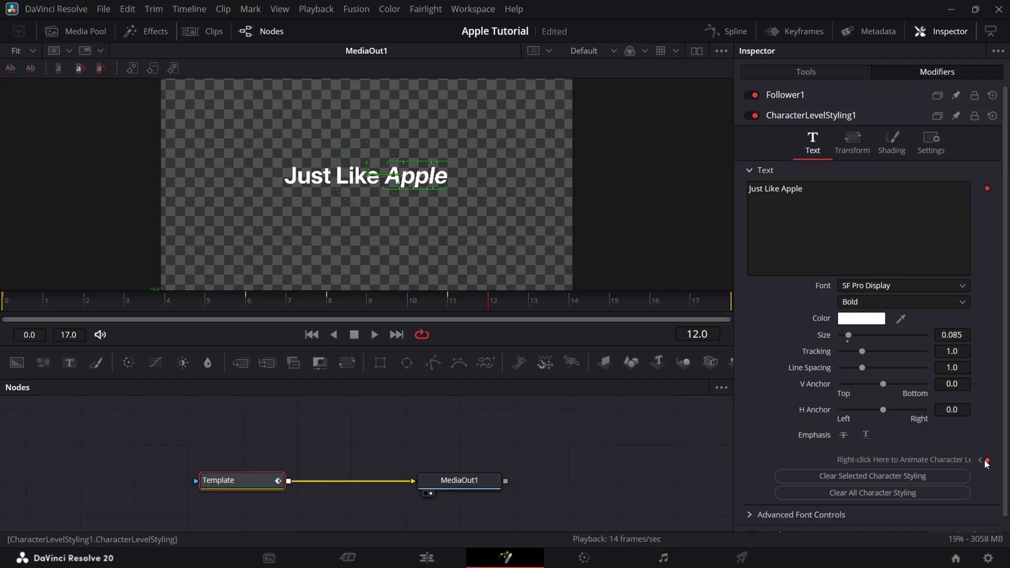
{"action": "key", "text": "Left"}
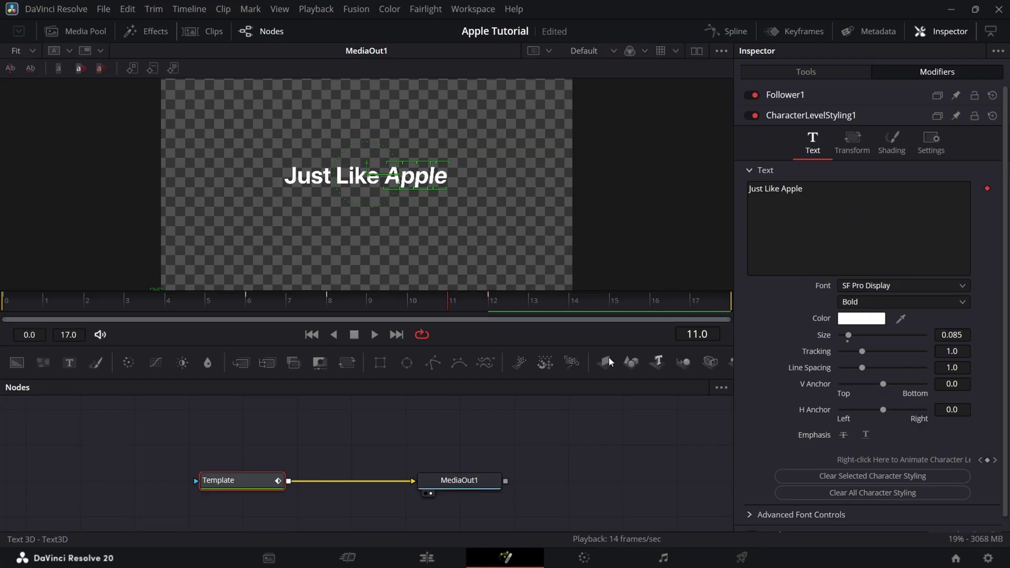
{"action": "left_click", "coordinate": [332, 304]}
{"action": "key", "text": "space"}
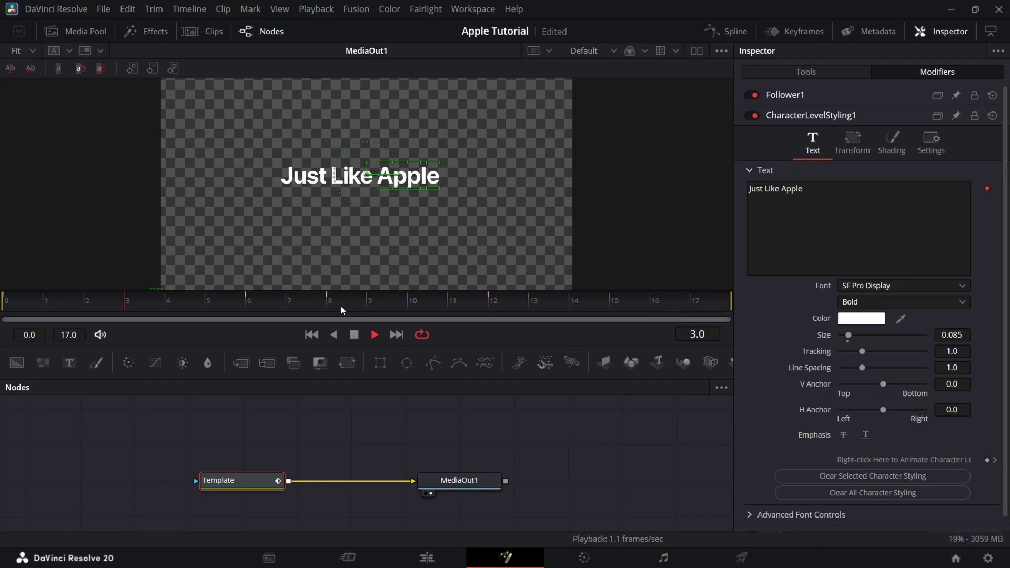
{"action": "key", "text": "space"}
Insert a second Character Level Styling modifier on the text and keyframe the styling of "Apple" on frames 8 and 12
{"action": "right_click", "coordinate": [823, 201]}
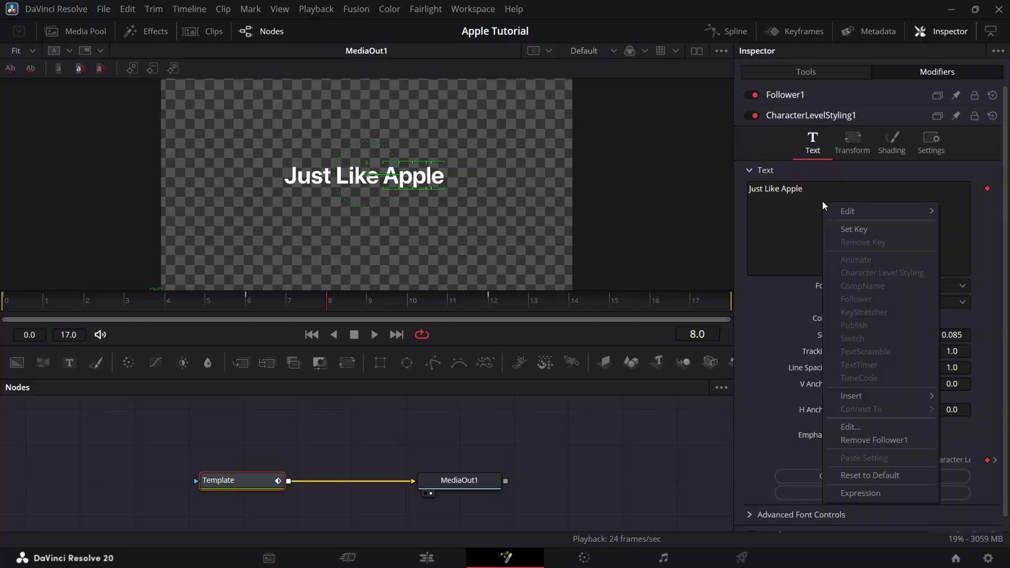
{"action": "mouse_move", "coordinate": [847, 396]}
{"action": "left_click", "coordinate": [773, 395]}
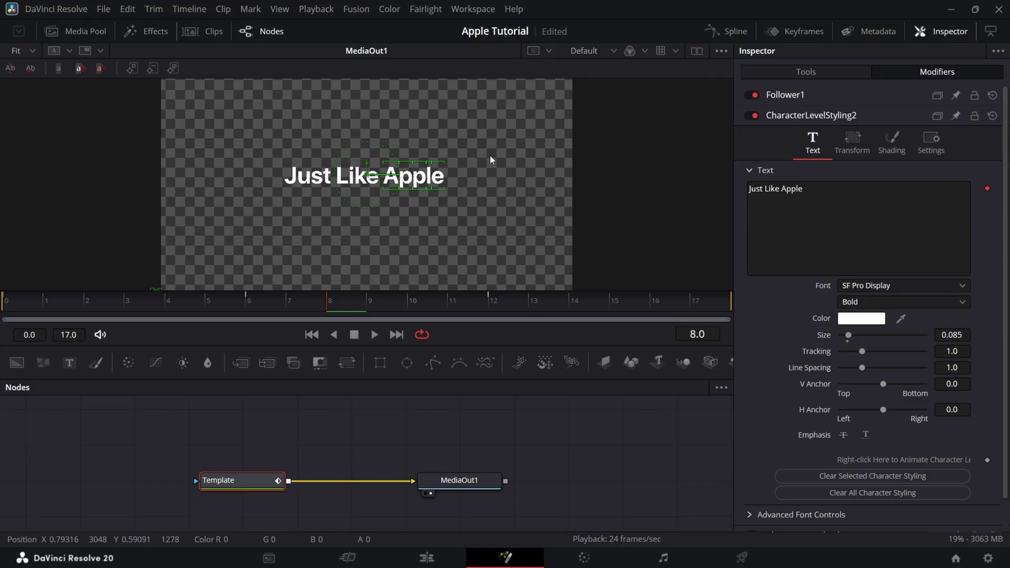
{"action": "scroll", "coordinate": [840, 346], "scroll_direction": "down", "scroll_amount": 1}
{"action": "scroll", "coordinate": [813, 349], "scroll_direction": "up", "scroll_amount": 1}
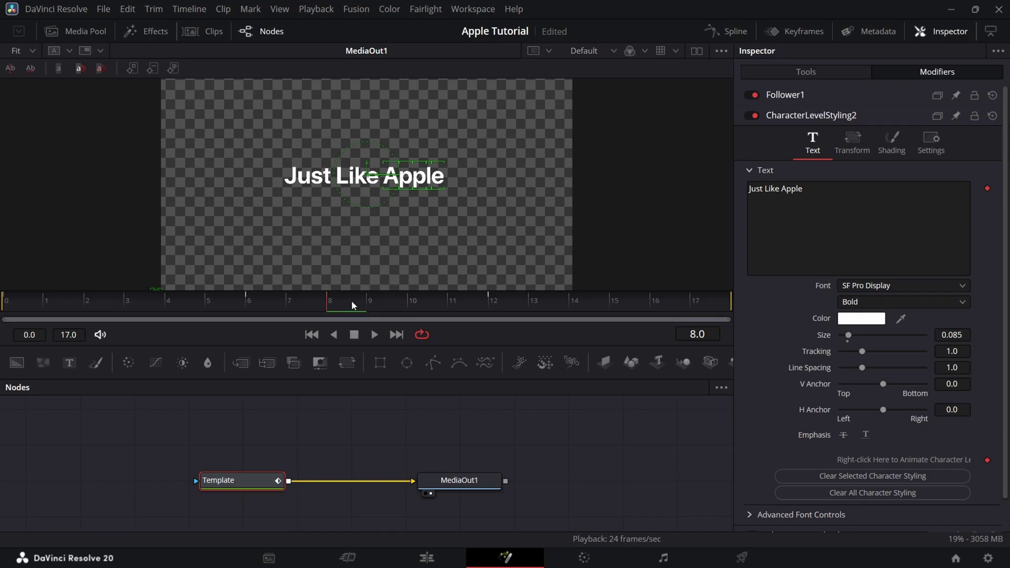
{"action": "left_click", "coordinate": [489, 303]}
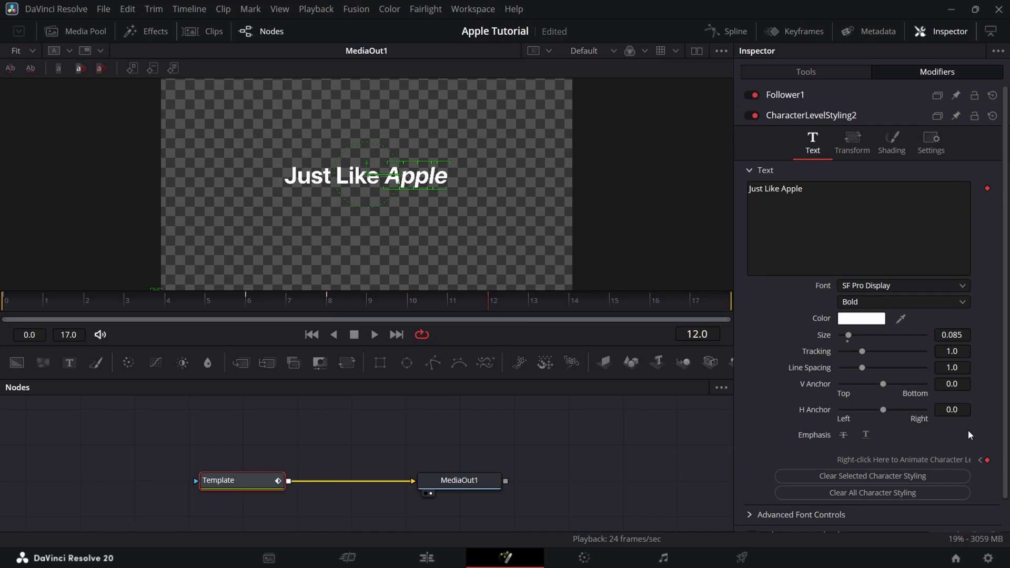
Set the shading color of "Apple" on frame 12 to the green basic color with a green value of 0.666666
{"action": "left_click", "coordinate": [891, 147]}
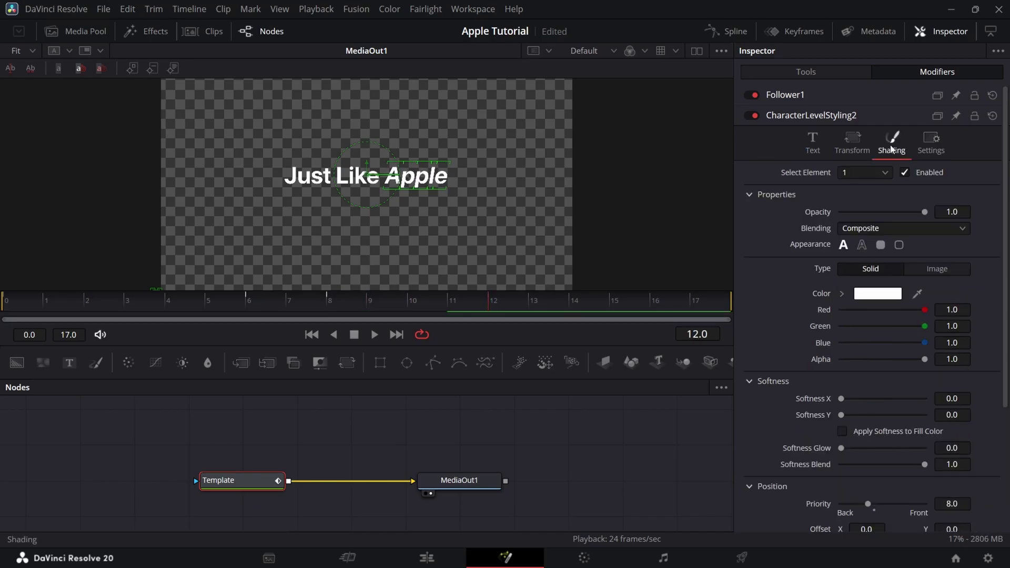
{"action": "left_click", "coordinate": [874, 294]}
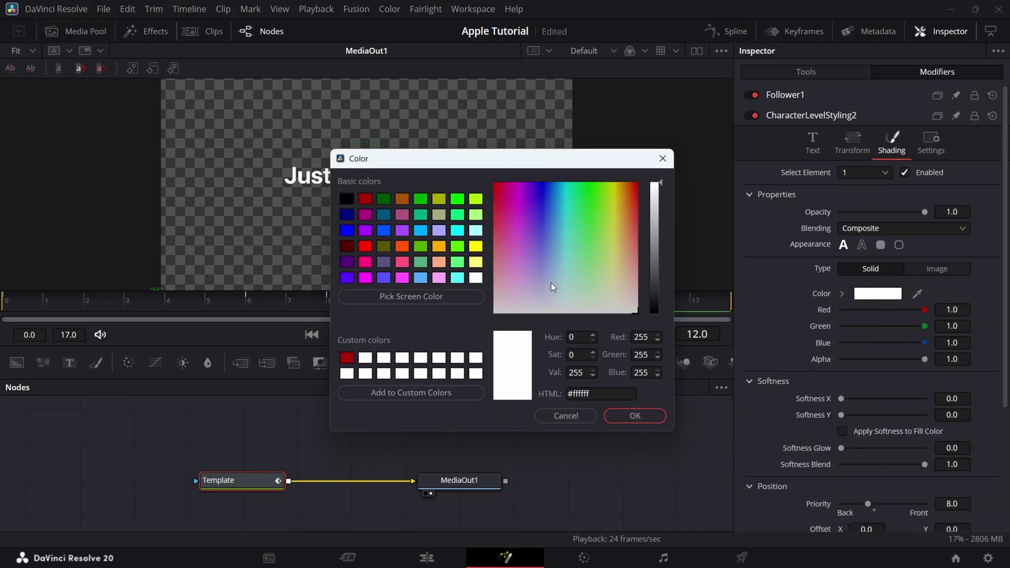
{"action": "left_click", "coordinate": [421, 200]}
{"action": "left_click", "coordinate": [626, 415]}
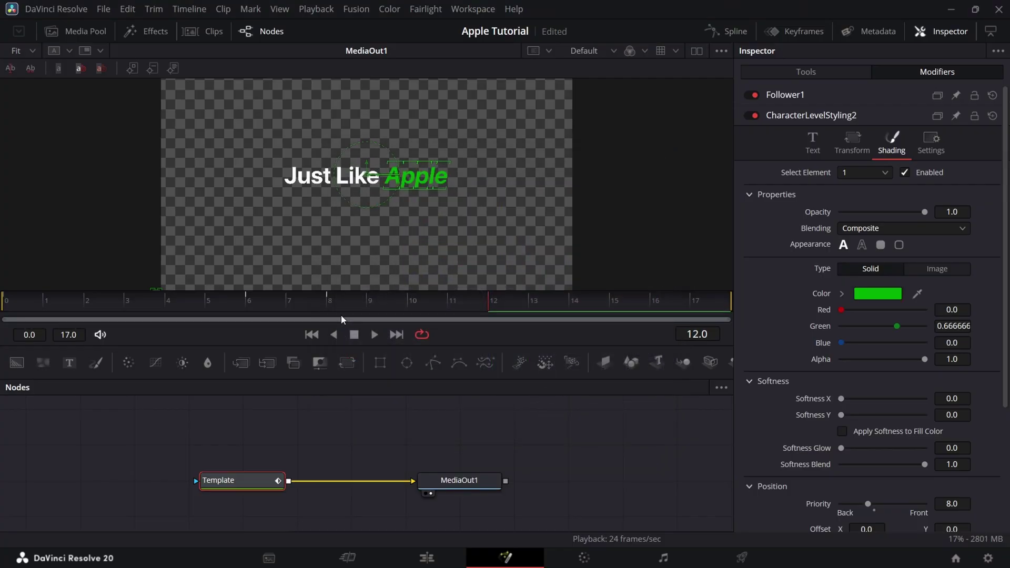
Set the shading color of "Apple" on frame 8 to white (#ffffff) and preview the color change
{"action": "left_click", "coordinate": [337, 302]}
{"action": "left_click", "coordinate": [878, 293]}
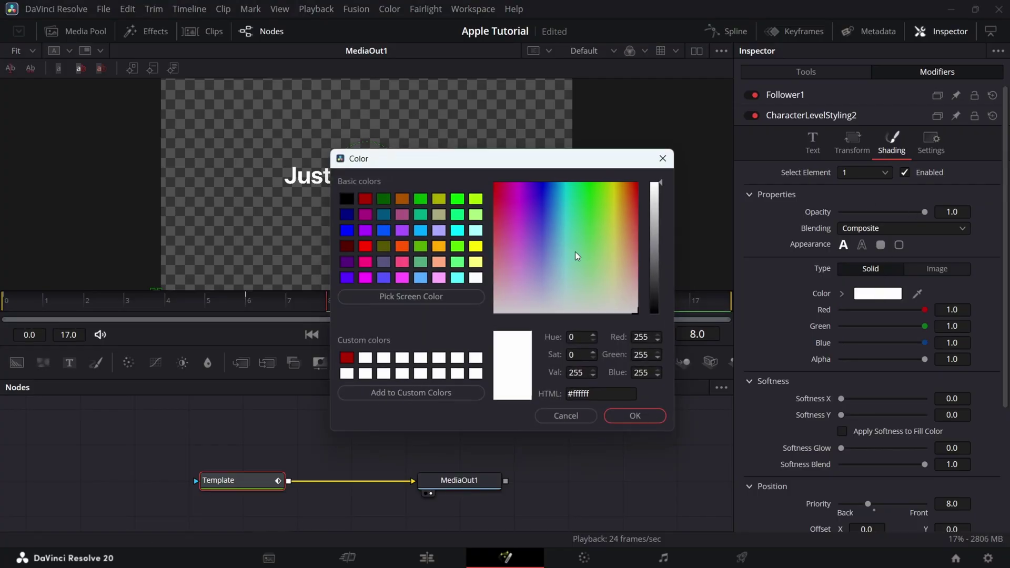
{"action": "left_click", "coordinate": [652, 416]}
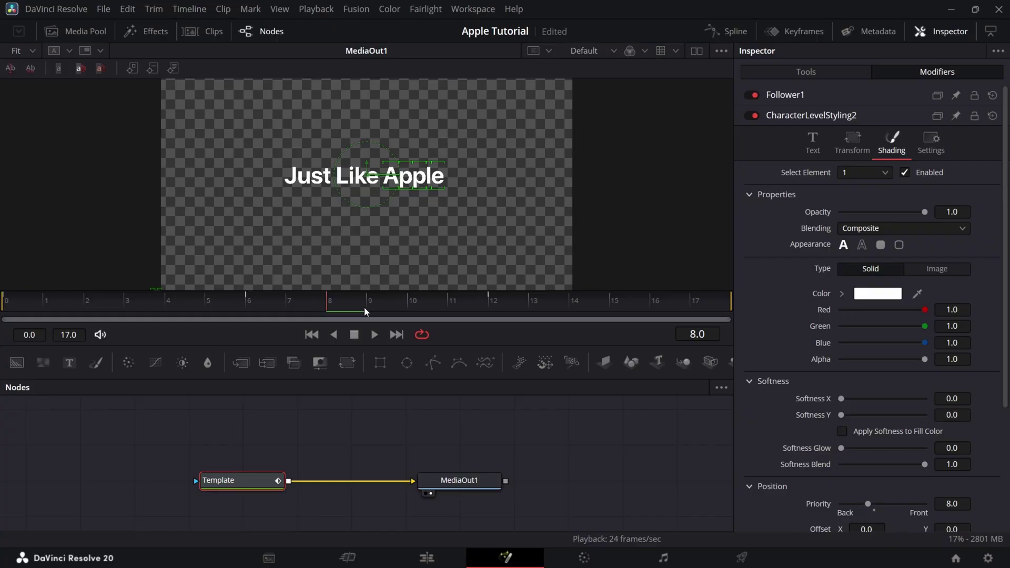
{"action": "left_click", "coordinate": [364, 308]}
{"action": "left_click_drag", "start_coordinate": [381, 312], "coordinate": [339, 308]}
{"action": "key", "text": "space"}
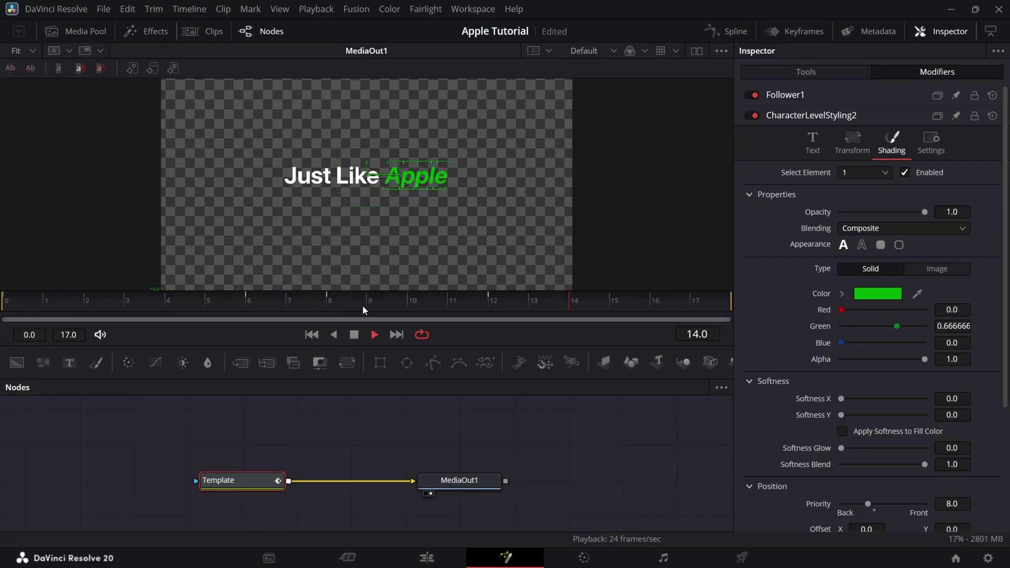
{"action": "key", "text": "space"}
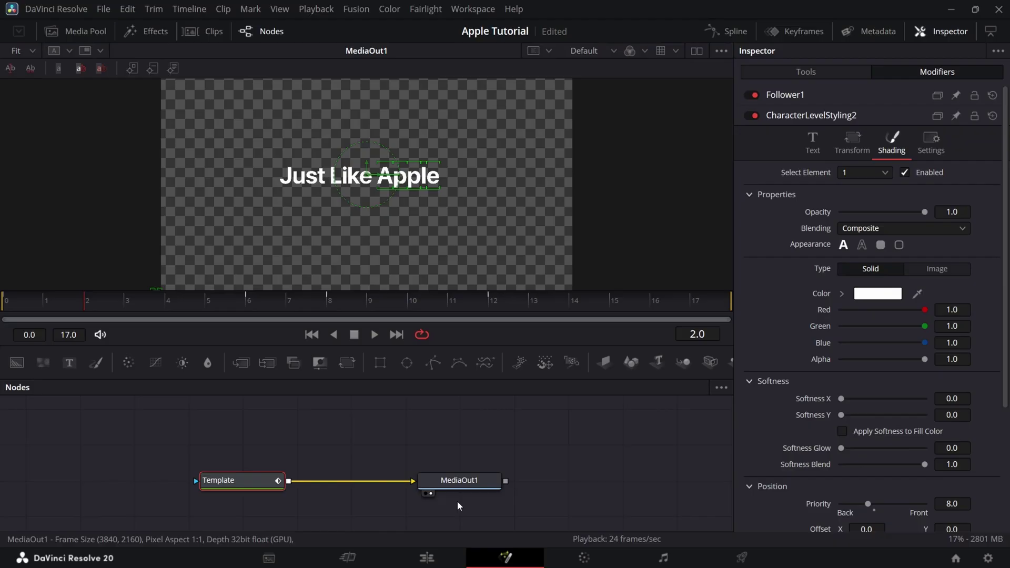
Return to the Edit page and play back the sequence around the "Just Like Apple" title
{"action": "left_click", "coordinate": [429, 560]}
{"action": "key", "text": "space"}
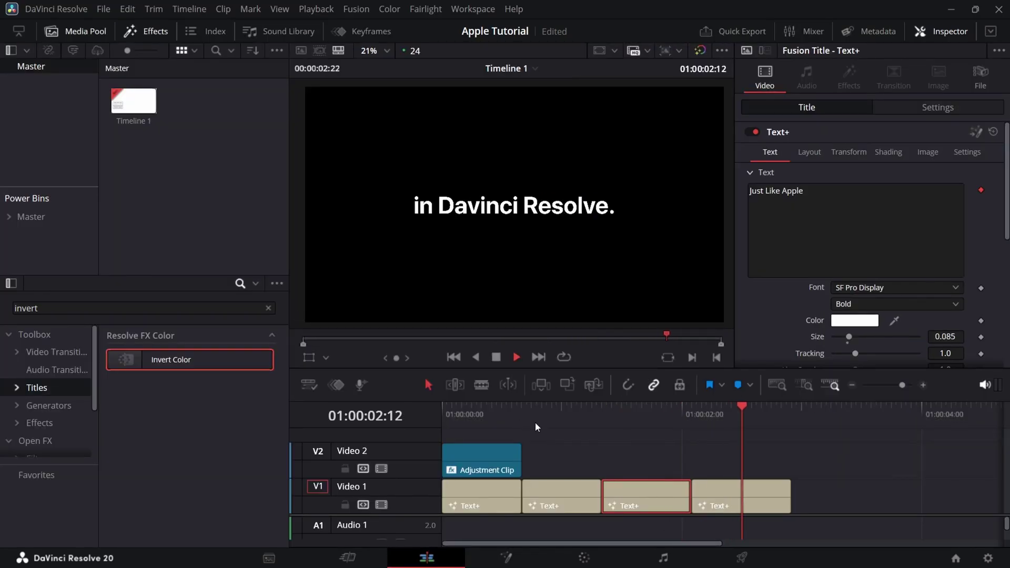
{"action": "key", "text": "space"}
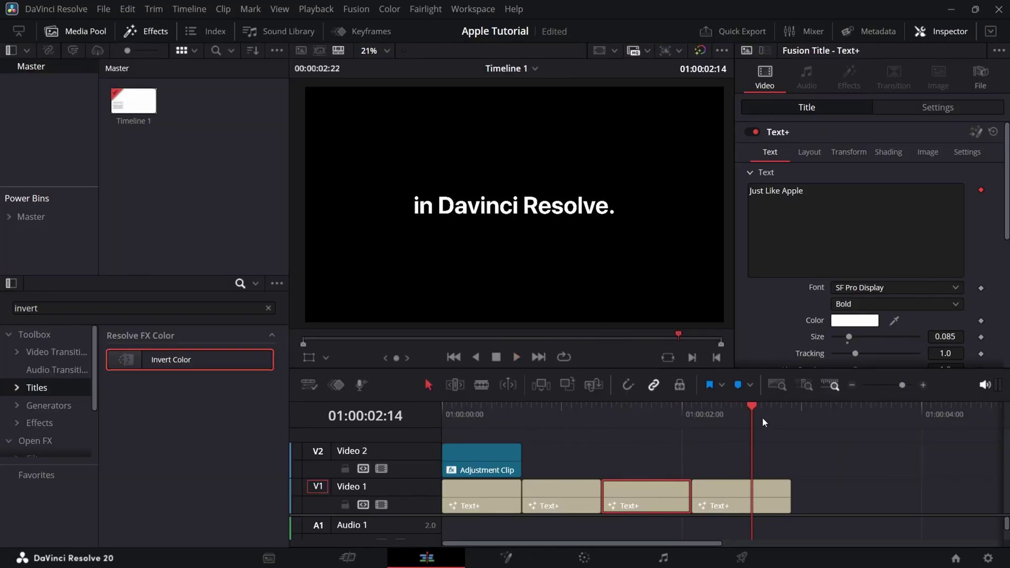
{"action": "left_click_drag", "start_coordinate": [762, 419], "coordinate": [604, 427]}
{"action": "key", "text": "space"}
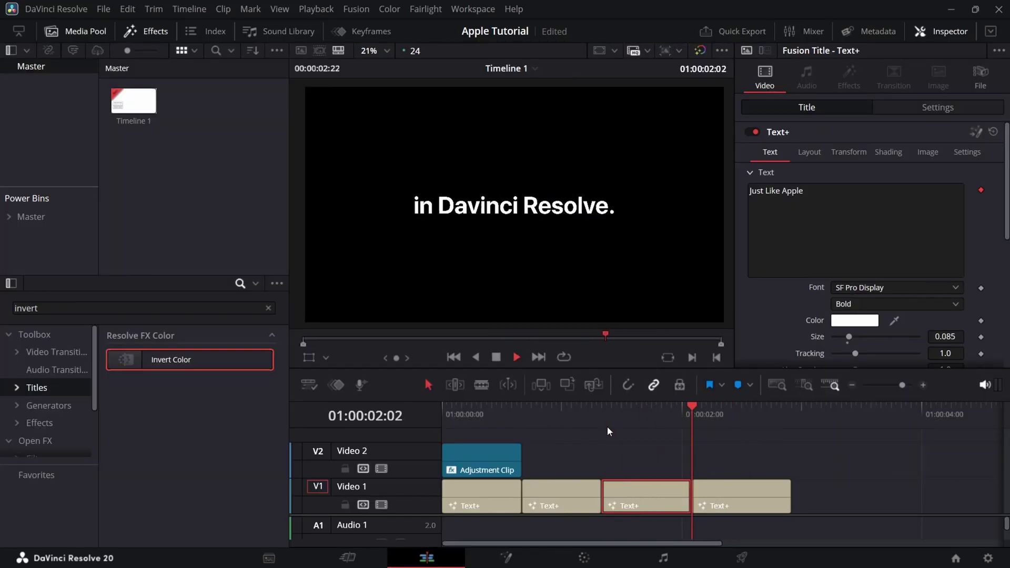
{"action": "key", "text": "space"}
{"action": "left_click_drag", "start_coordinate": [776, 421], "coordinate": [616, 424]}
Open the "Just Like Apple" title in Fusion and smooth all of its animation keyframes in the Spline editor
{"action": "right_click", "coordinate": [643, 487]}
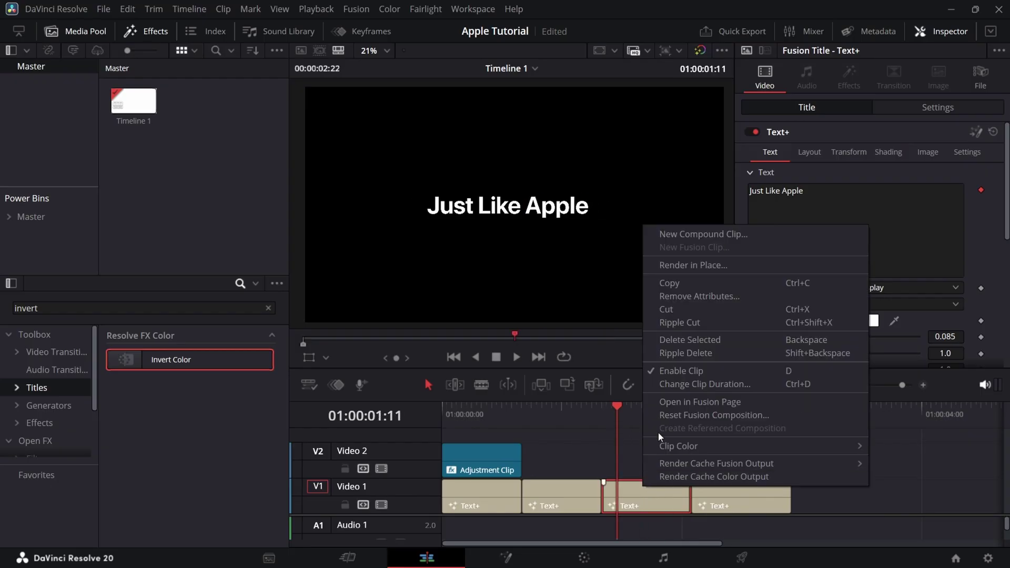
{"action": "left_click", "coordinate": [685, 402]}
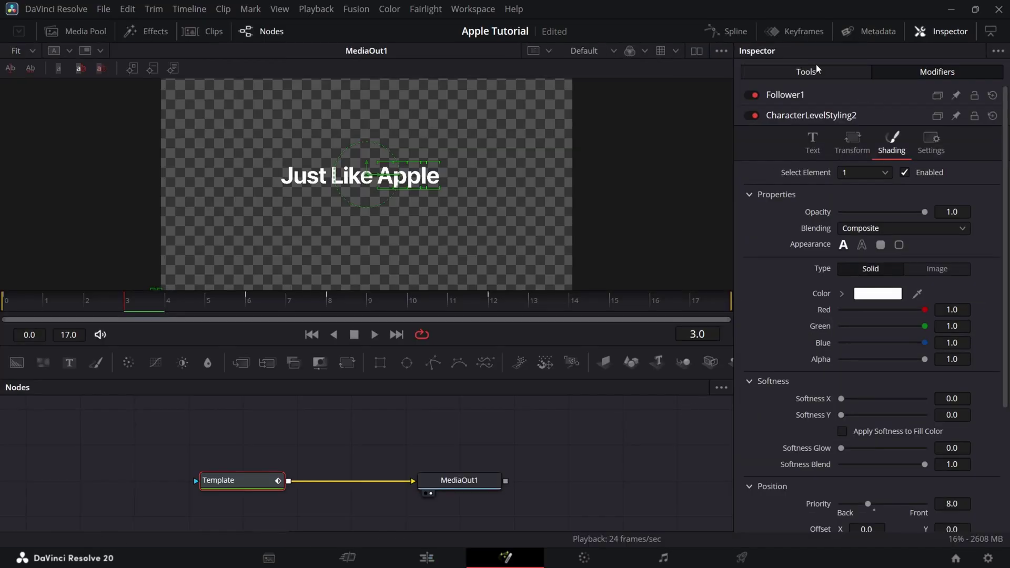
{"action": "left_click", "coordinate": [733, 33]}
{"action": "left_click", "coordinate": [389, 423]}
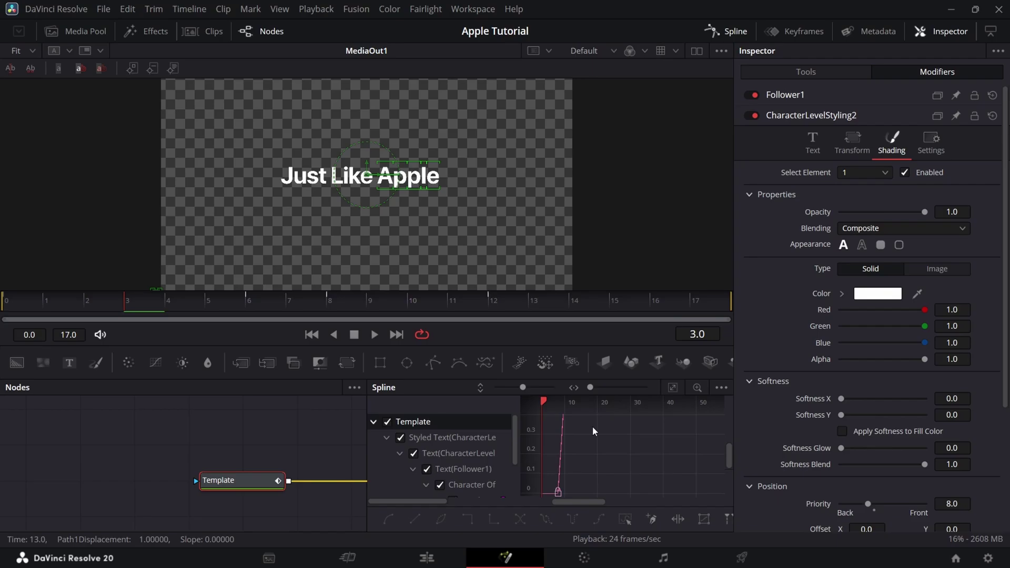
{"action": "left_click", "coordinate": [673, 387]}
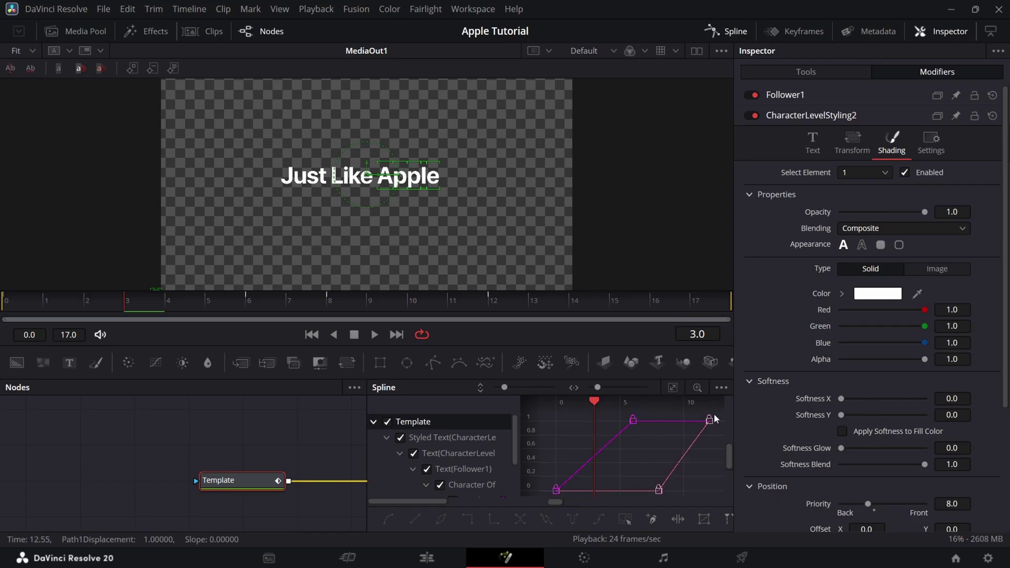
{"action": "left_click_drag", "start_coordinate": [715, 414], "coordinate": [550, 496]}
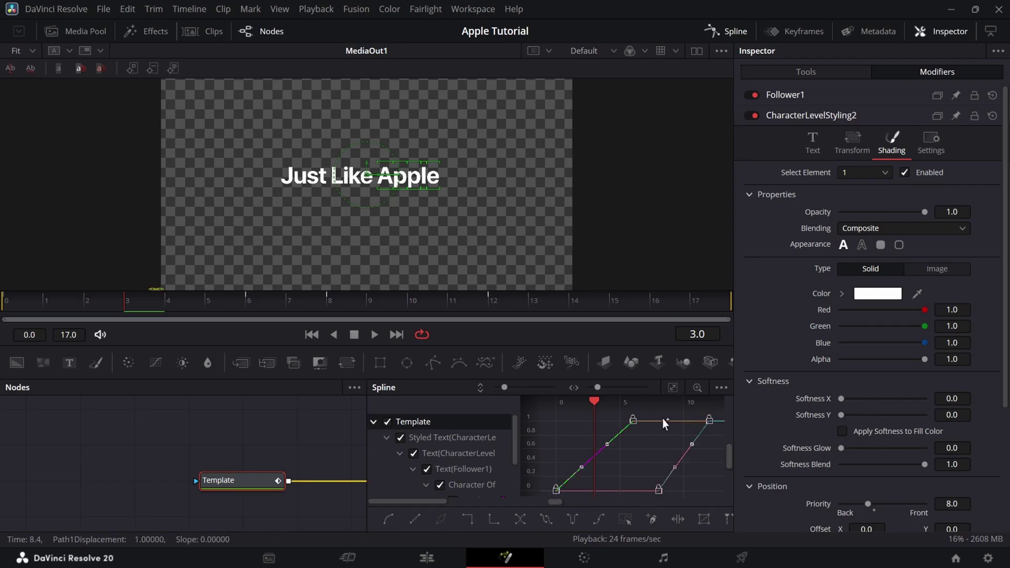
{"action": "key", "text": "shift+s"}
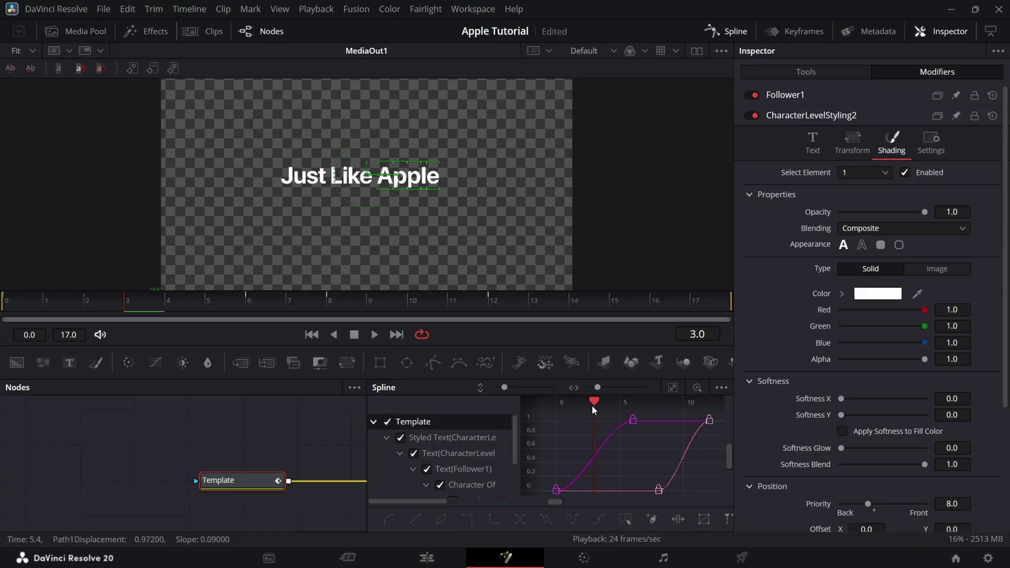
Preview the smoothed title animation in Fusion, and play the whole sequence from the start on the Edit page
{"action": "scroll", "coordinate": [592, 405], "scroll_direction": "down", "scroll_amount": 1}
{"action": "left_click_drag", "start_coordinate": [593, 404], "coordinate": [560, 412]}
{"action": "key", "text": "space"}
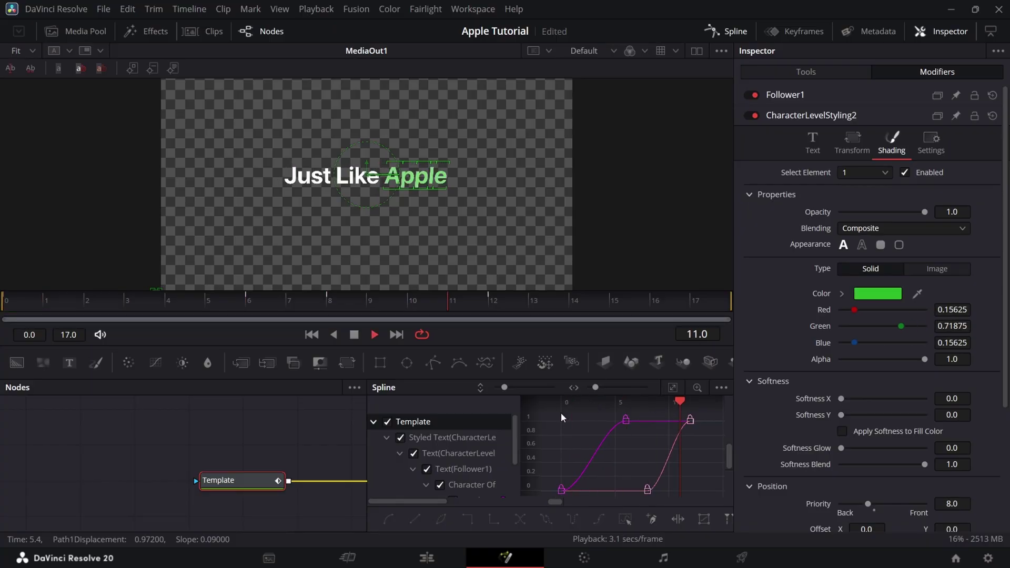
{"action": "key", "text": "shift+4"}
{"action": "key", "text": "Home"}
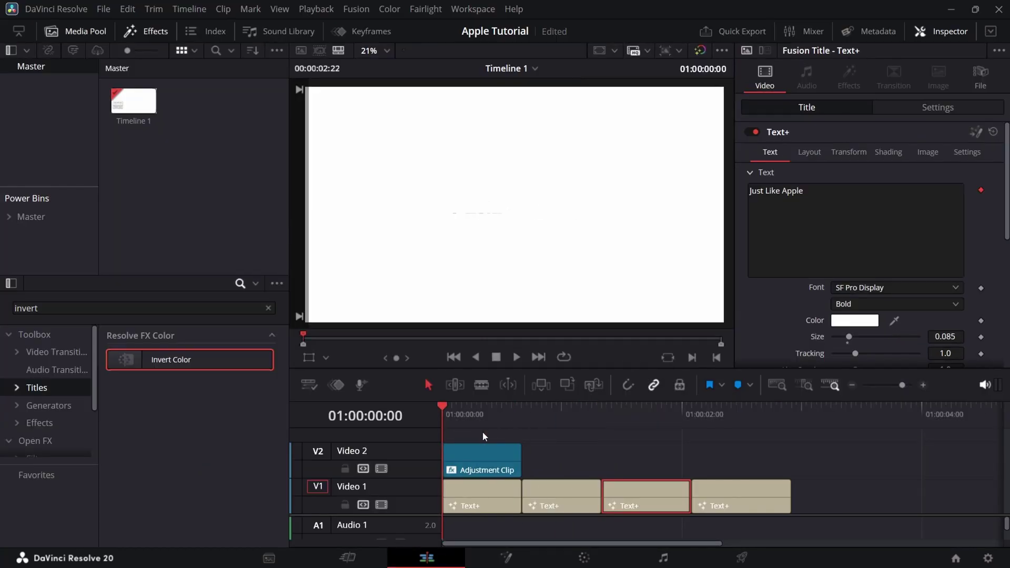
{"action": "key", "text": "space"}
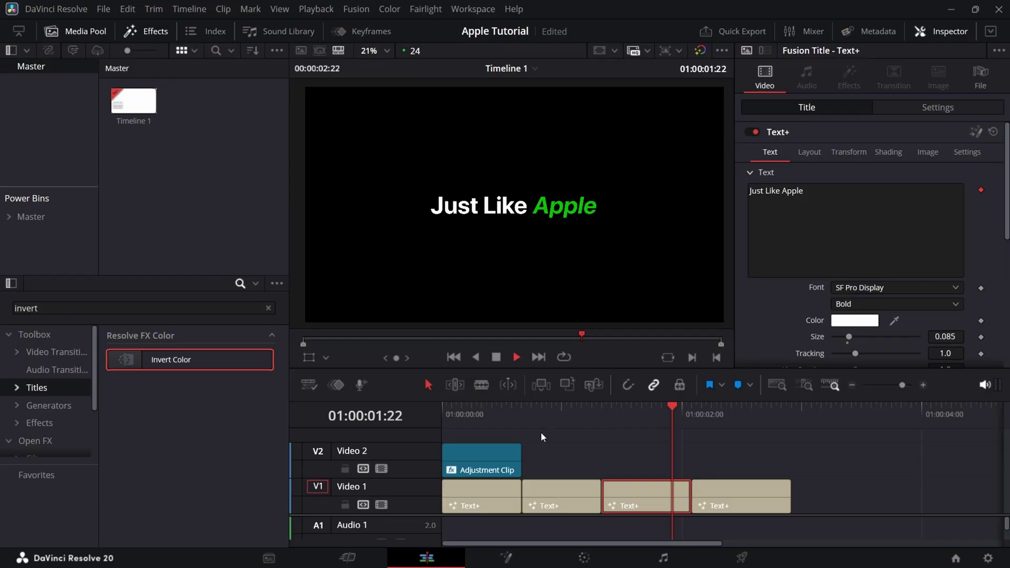
Open the "in Davinci Resolve." title in Fusion and add a Follower modifier to its text
{"action": "left_click_drag", "start_coordinate": [760, 424], "coordinate": [693, 422]}
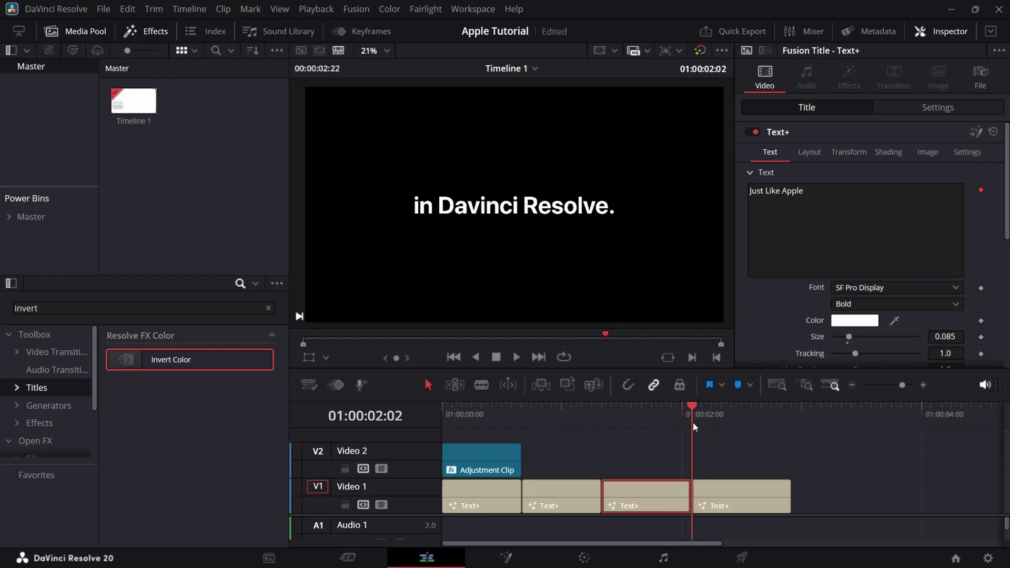
{"action": "right_click", "coordinate": [718, 484]}
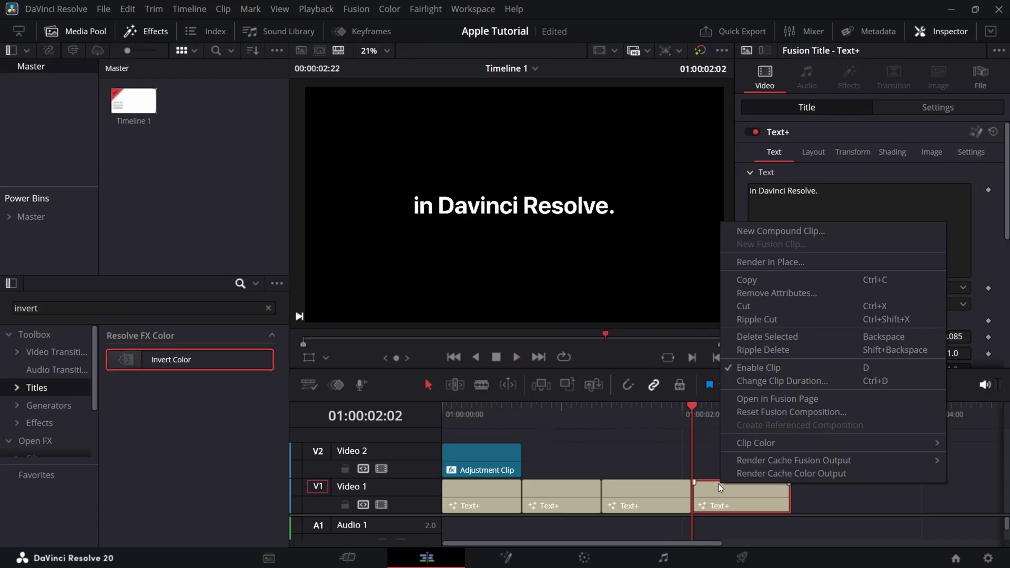
{"action": "left_click", "coordinate": [754, 403]}
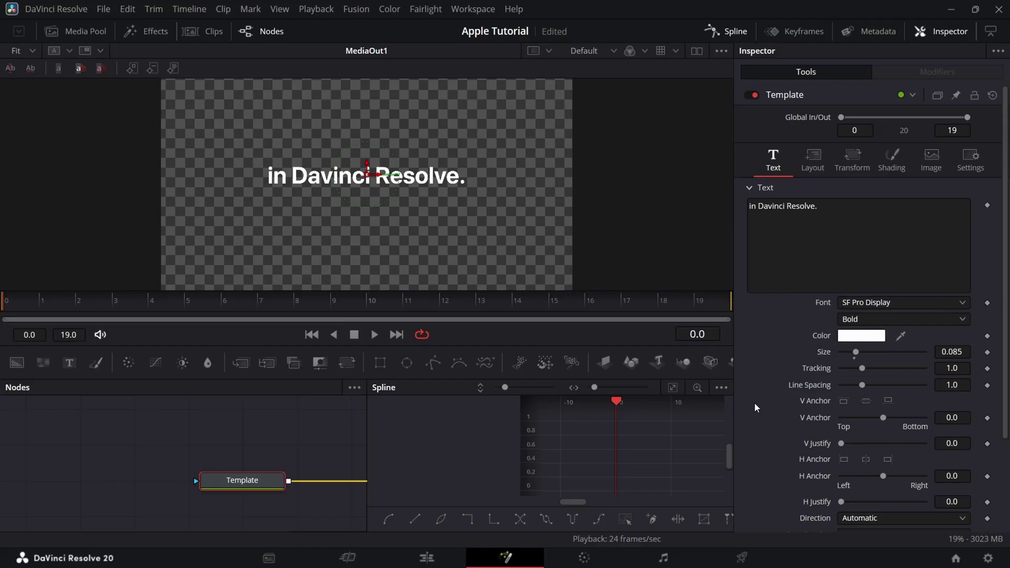
{"action": "left_click", "coordinate": [718, 32]}
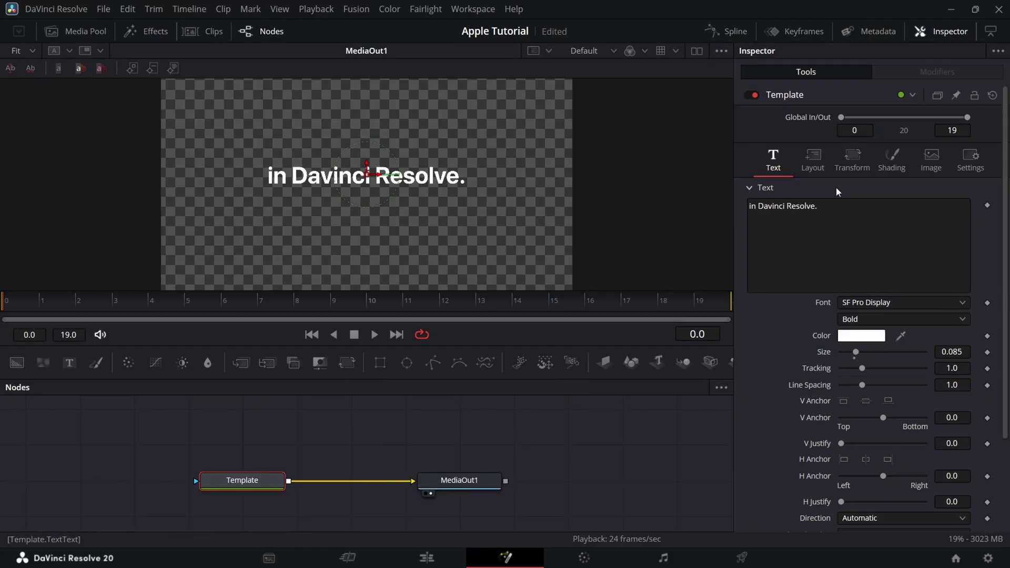
{"action": "right_click", "coordinate": [824, 241]}
{"action": "left_click", "coordinate": [878, 339]}
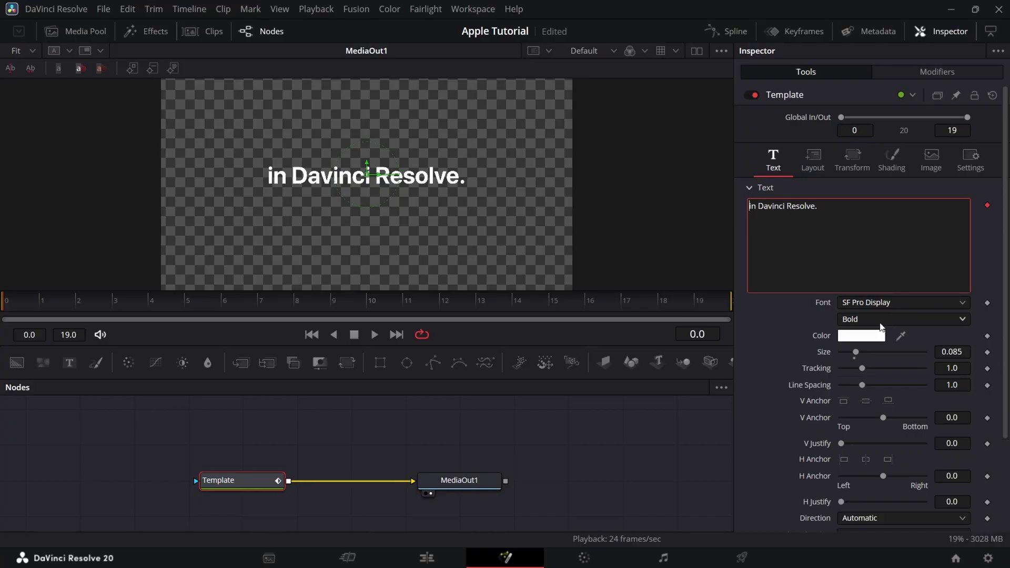
{"action": "left_click", "coordinate": [913, 71]}
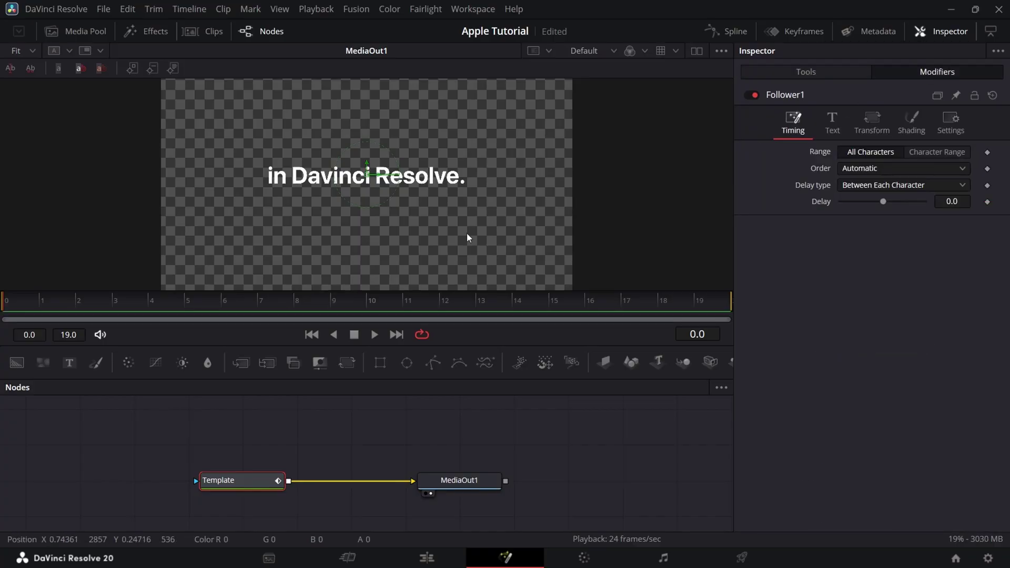
Keyframe the Follower's character offset at 0.0 on frame 6 and slightly raised in Y on frame 0, and preview the motion
{"action": "left_click", "coordinate": [221, 304]}
{"action": "left_click", "coordinate": [872, 122]}
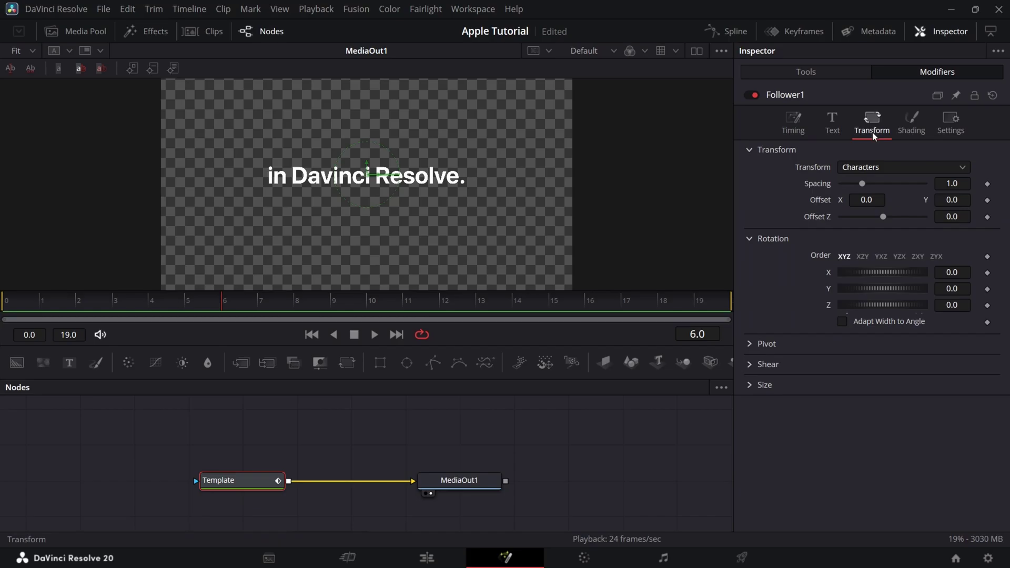
{"action": "left_click", "coordinate": [987, 201]}
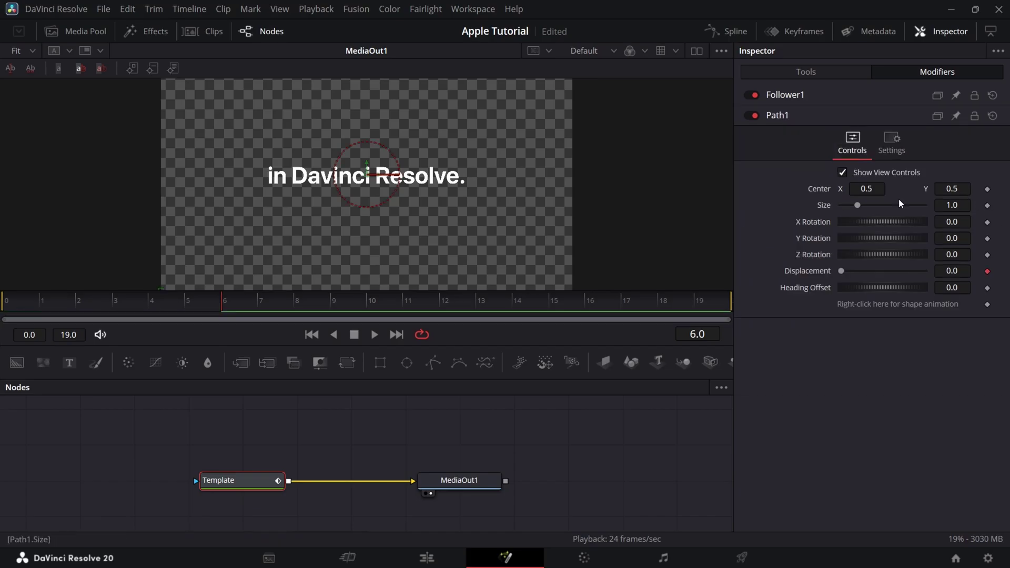
{"action": "left_click", "coordinate": [818, 95]}
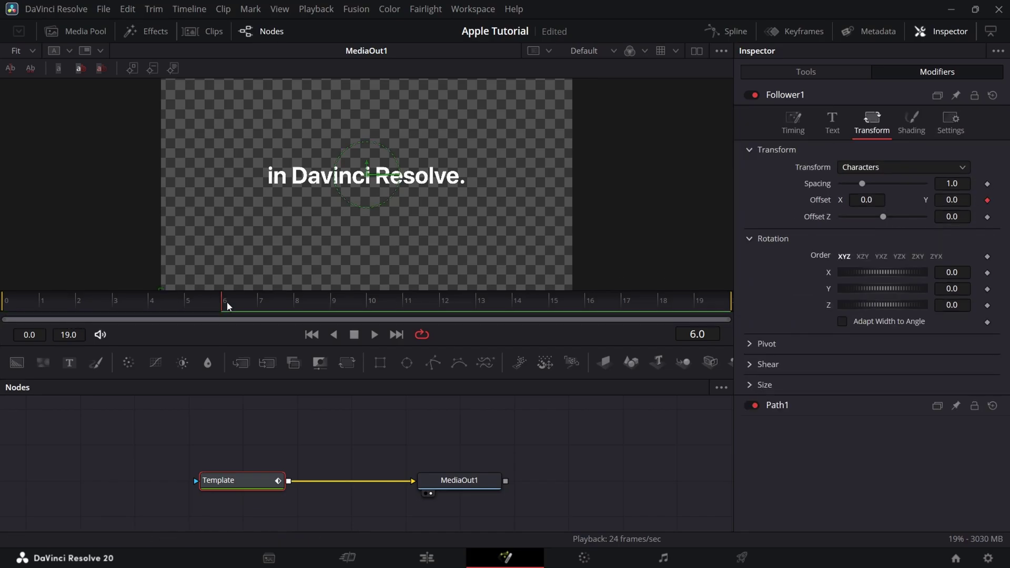
{"action": "left_click_drag", "start_coordinate": [223, 303], "coordinate": [5, 315]}
{"action": "left_click", "coordinate": [987, 200]}
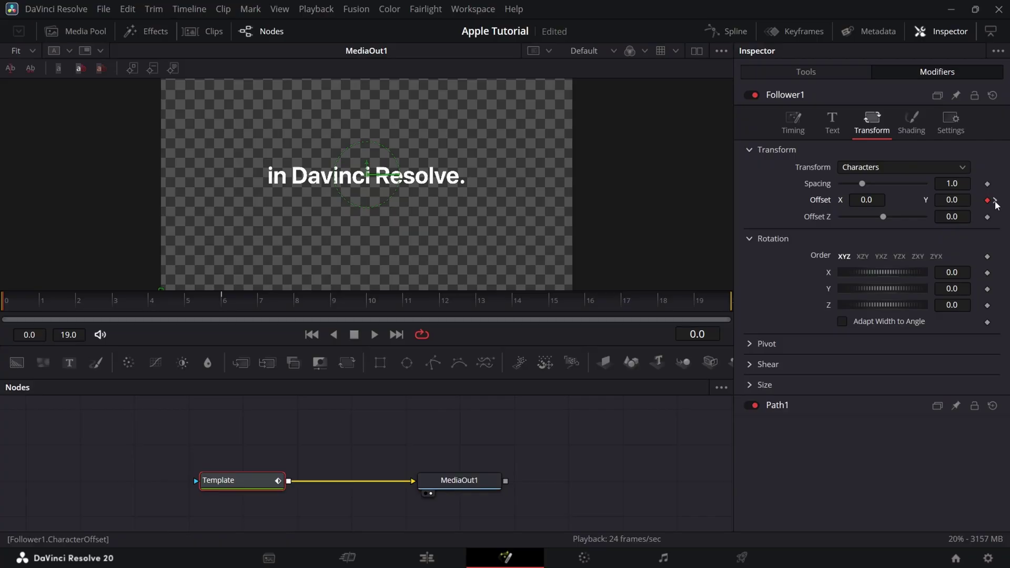
{"action": "left_click", "coordinate": [981, 200]}
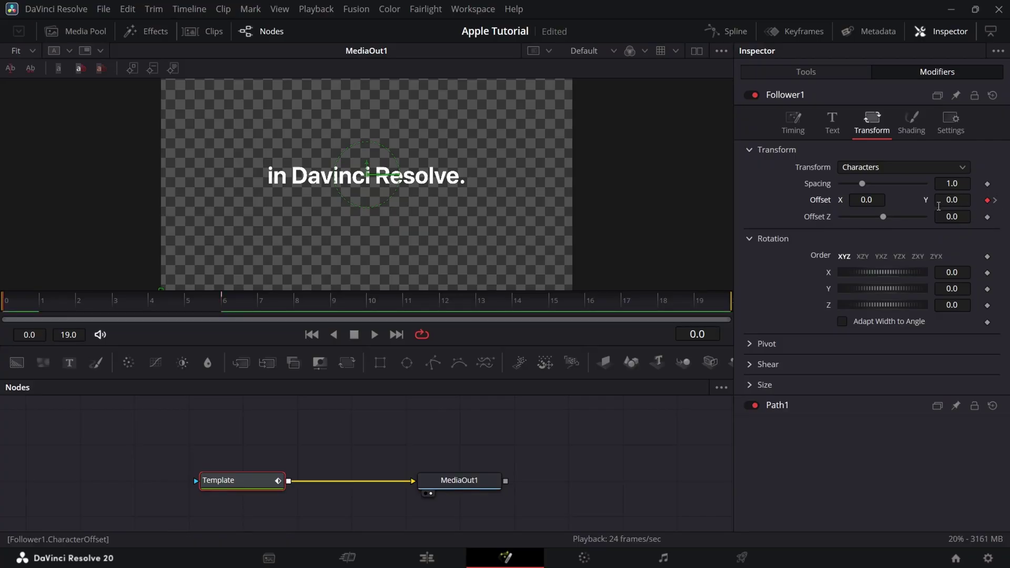
{"action": "mouse_move", "coordinate": [951, 200]}
{"action": "left_mouse_down"}
{"action": "mouse_move", "coordinate": [962, 200]}
{"action": "mouse_move", "coordinate": [952, 200]}
{"action": "left_mouse_up"}
{"action": "key", "text": "space"}
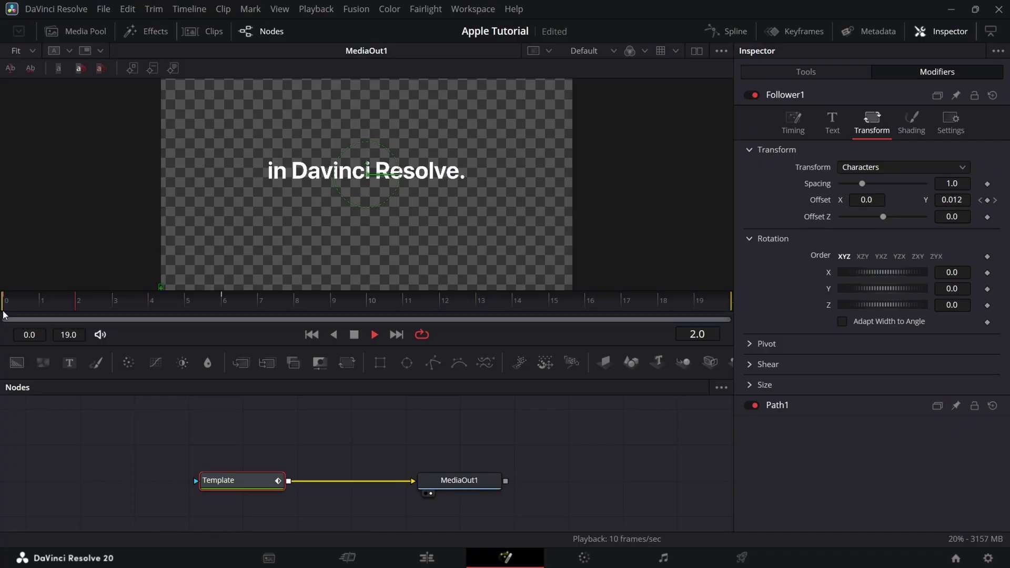
{"action": "key", "text": "space"}
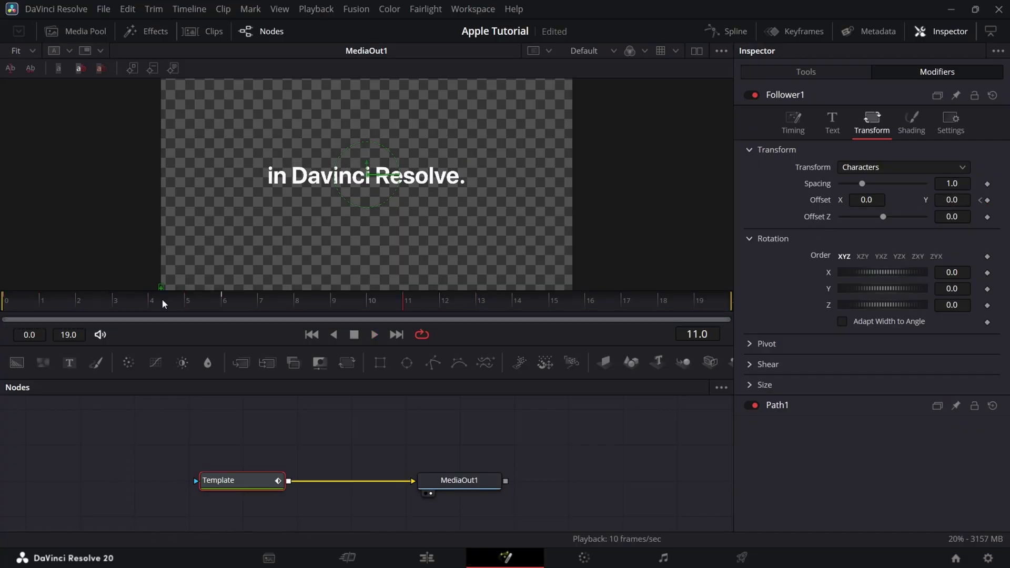
Set the Follower's delay between characters to 0.13 and play back the title animation
{"action": "left_click", "coordinate": [792, 120]}
{"action": "left_click_drag", "start_coordinate": [957, 203], "coordinate": [964, 203]}
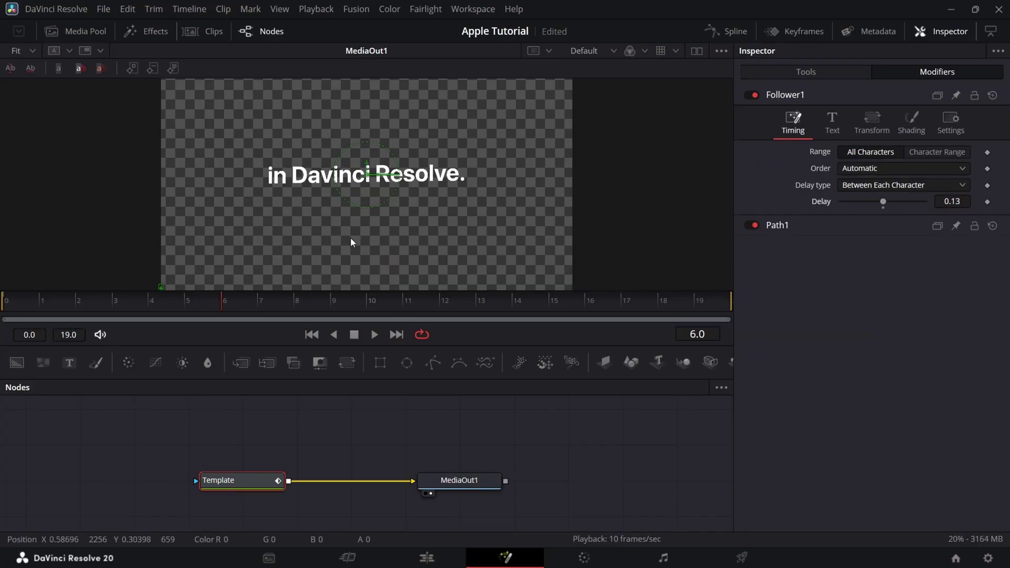
{"action": "left_click_drag", "start_coordinate": [223, 297], "coordinate": [42, 305]}
{"action": "key", "text": "space"}
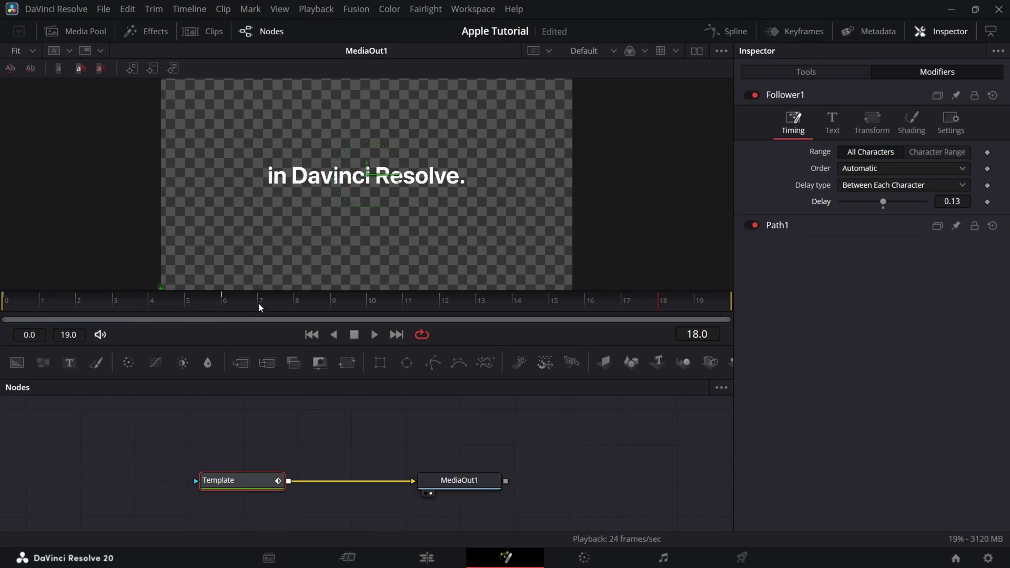
{"action": "key", "text": "space"}
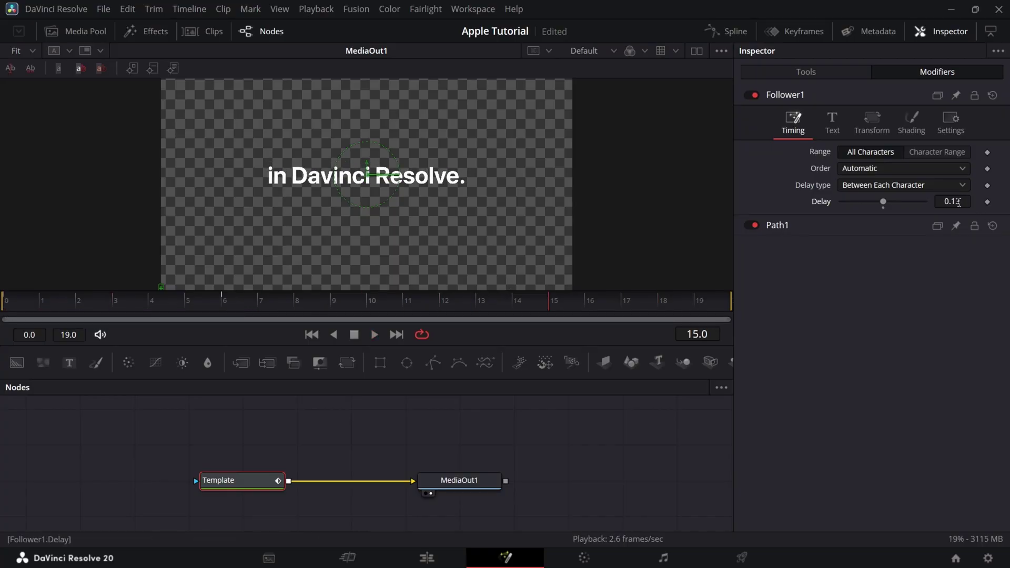
Set the Follower's delay between characters to 0.48 and preview the staggered motion
{"action": "left_click_drag", "start_coordinate": [959, 203], "coordinate": [977, 203]}
{"action": "left_click_drag", "start_coordinate": [560, 297], "coordinate": [203, 324]}
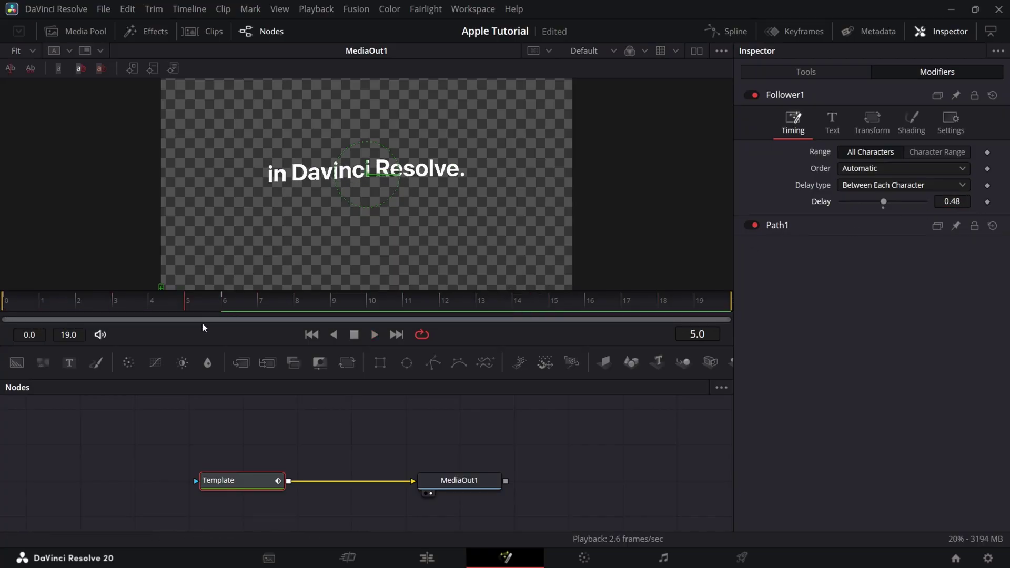
{"action": "key", "text": "space"}
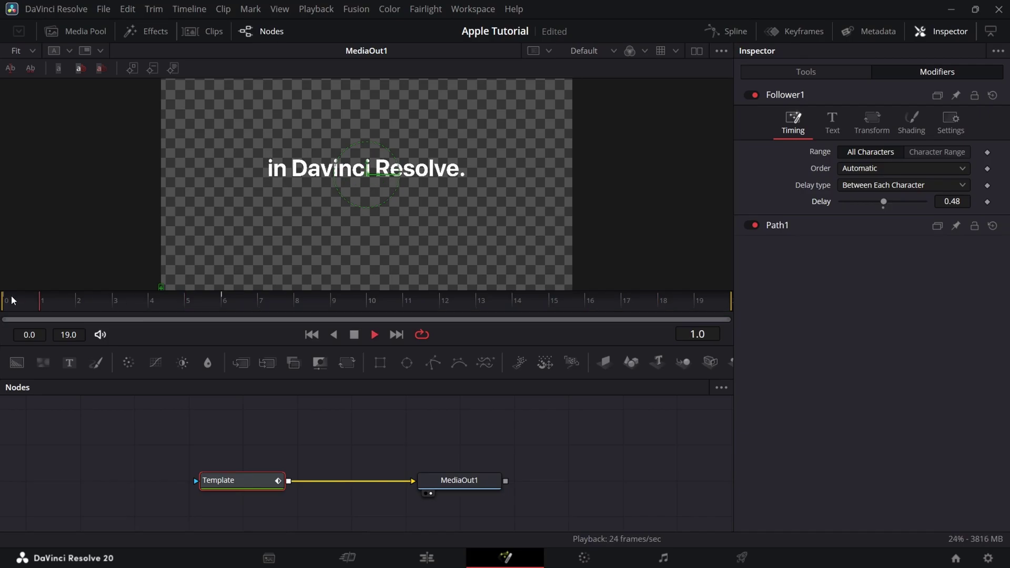
{"action": "key", "text": "space"}
Try the Inside Out order for the Follower's character animation and play it back
{"action": "left_click", "coordinate": [861, 169]}
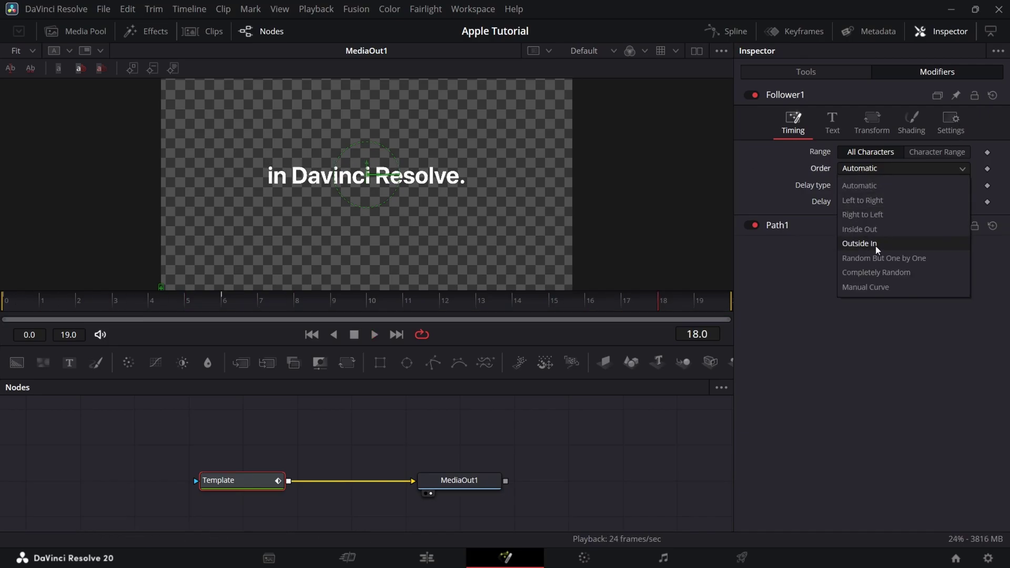
{"action": "left_click", "coordinate": [875, 226]}
{"action": "key", "text": "space"}
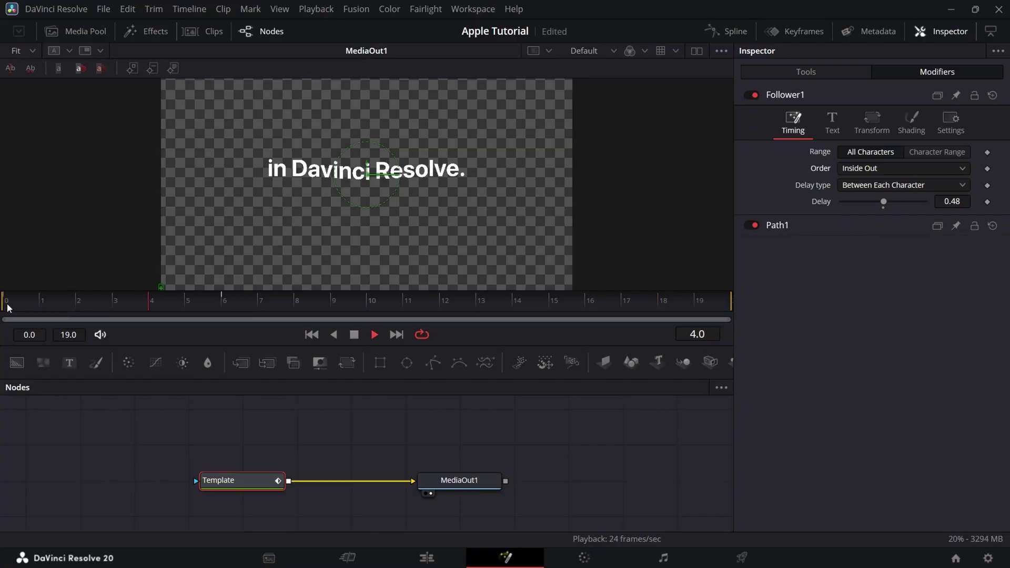
Try the Left to Right order for the Follower's character animation and play it back from frame 0
{"action": "left_click", "coordinate": [902, 168]}
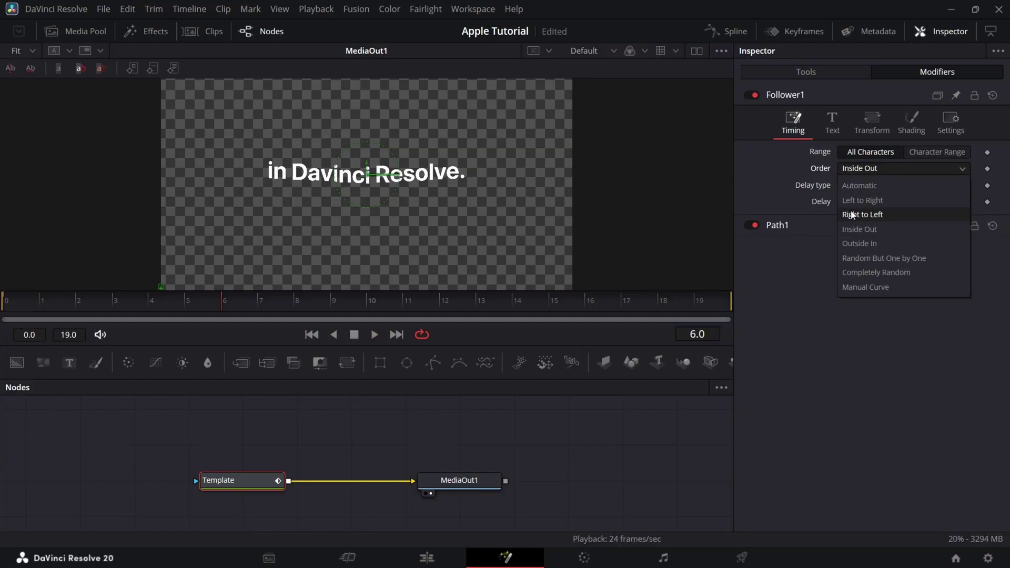
{"action": "left_click", "coordinate": [862, 229]}
{"action": "left_click", "coordinate": [902, 168]}
{"action": "left_click", "coordinate": [863, 185]}
{"action": "left_click", "coordinate": [2, 302]}
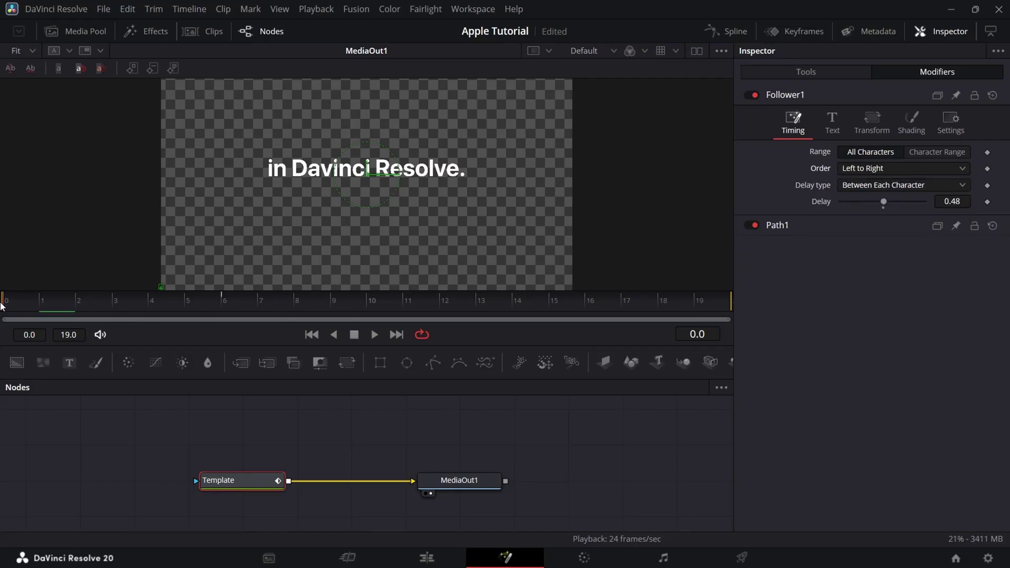
{"action": "key", "text": "space"}
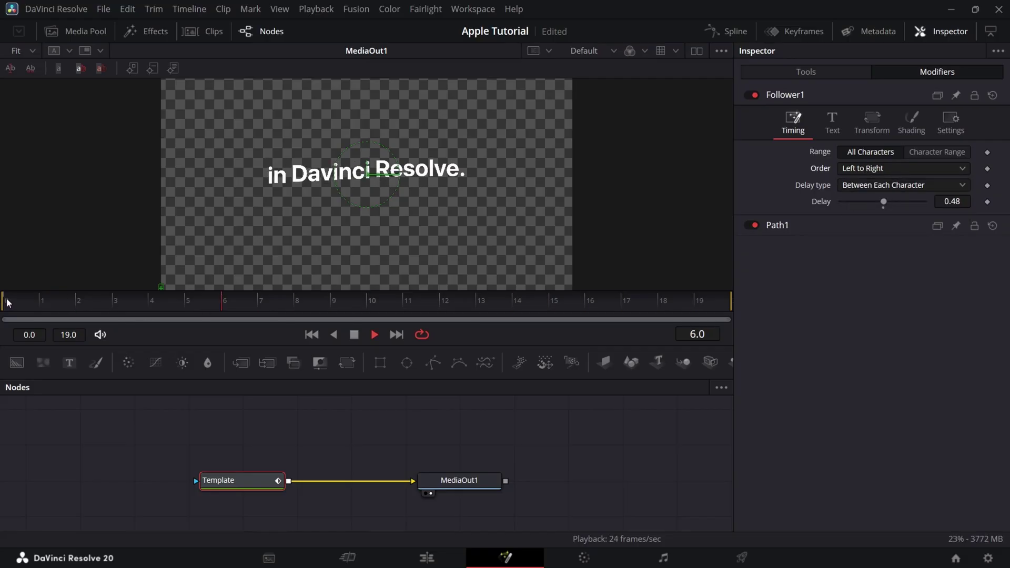
Set the Follower's character order to Outside In and preview the animation from the first frame
{"action": "left_click", "coordinate": [907, 167]}
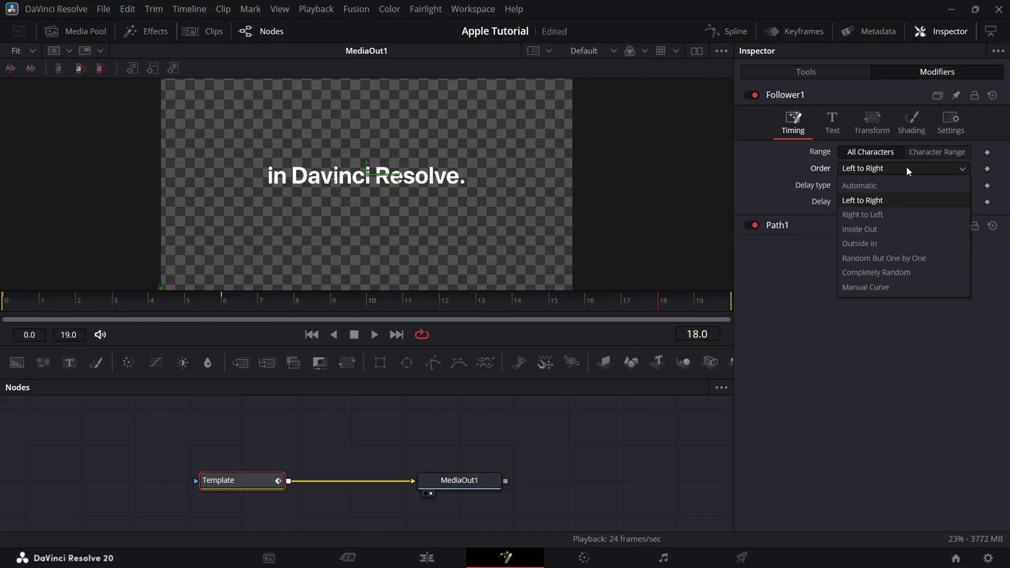
{"action": "left_click", "coordinate": [882, 248]}
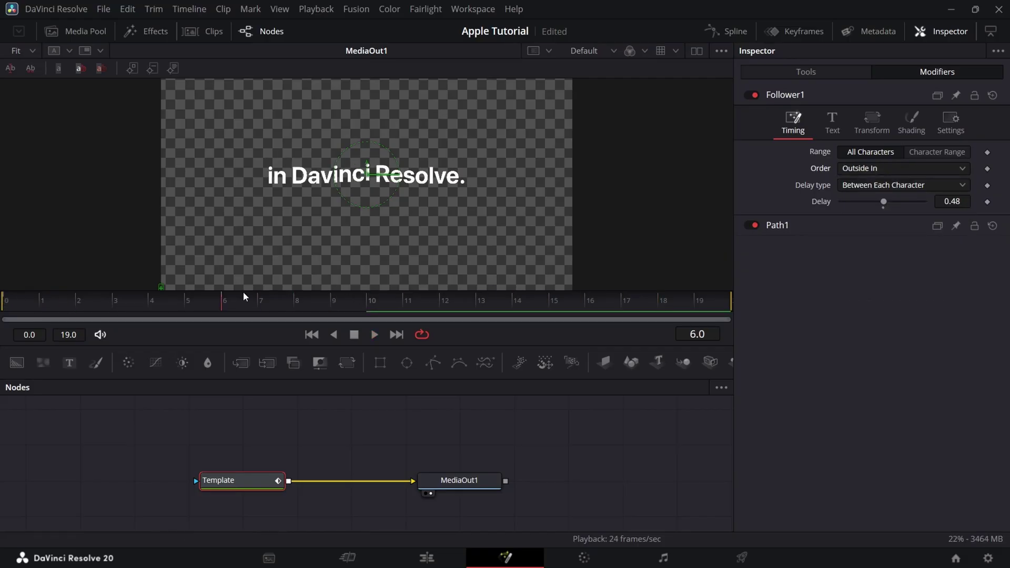
{"action": "left_click", "coordinate": [7, 302]}
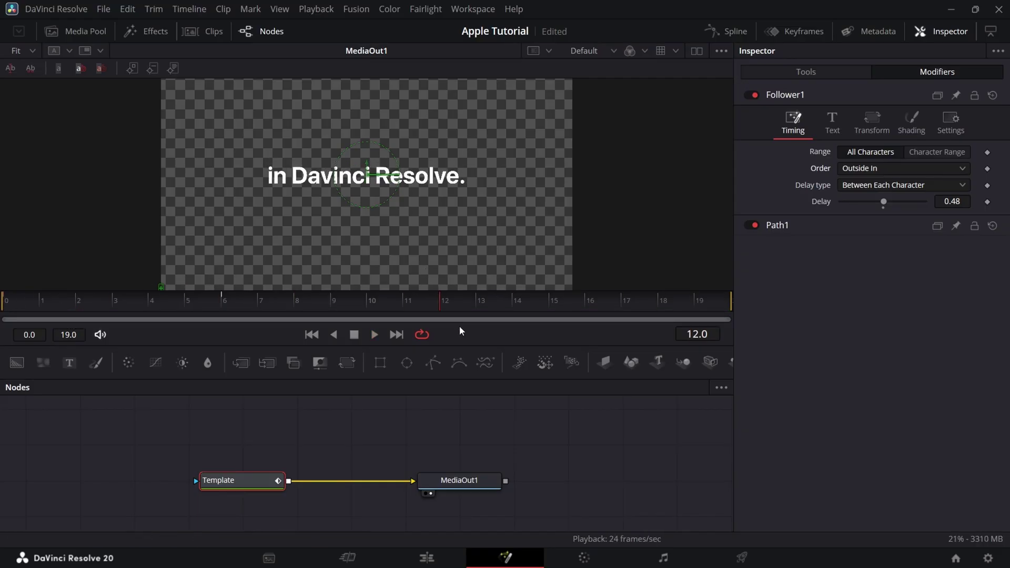
Return to the edit timeline and play back the "in Davinci Resolve." title from its start
{"action": "left_click", "coordinate": [430, 557]}
{"action": "left_click", "coordinate": [694, 424]}
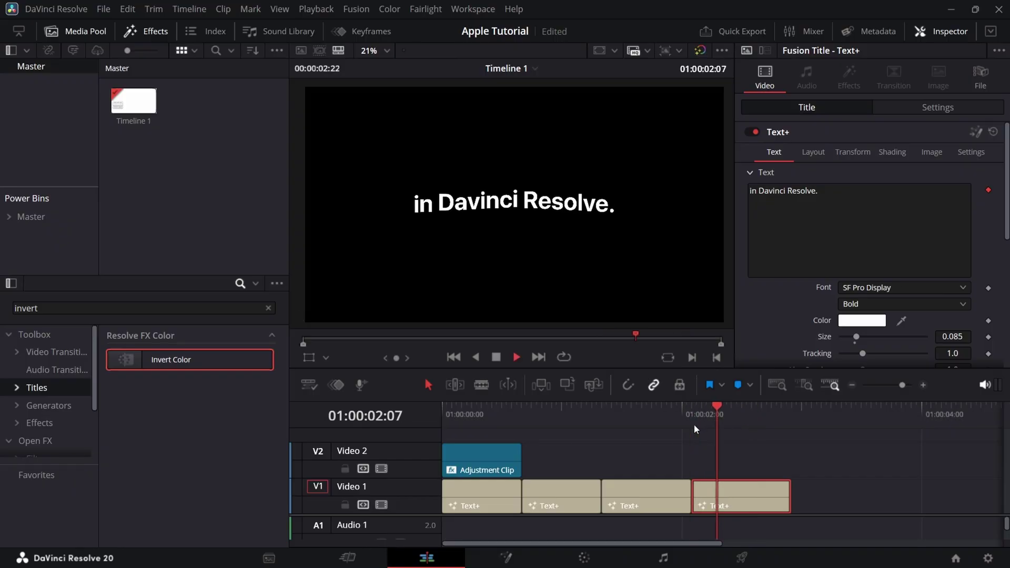
{"action": "left_click", "coordinate": [693, 424]}
{"action": "left_click", "coordinate": [693, 424]}
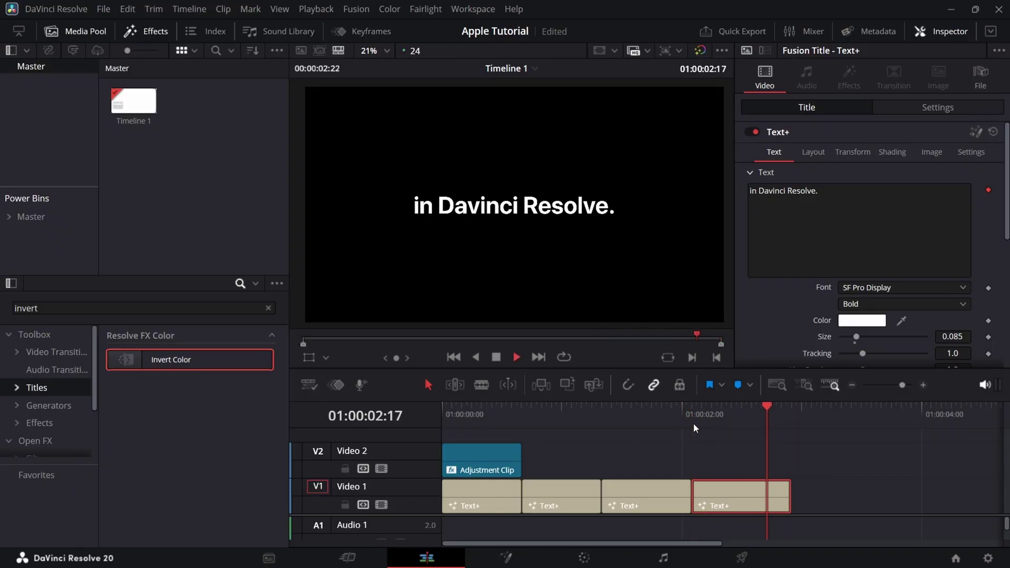
Reopen the "in Davinci Resolve." title in Fusion, smooth both Follower Displacement keyframes in the Spline editor, and preview the motion
{"action": "right_click", "coordinate": [721, 488]}
{"action": "left_click", "coordinate": [763, 410]}
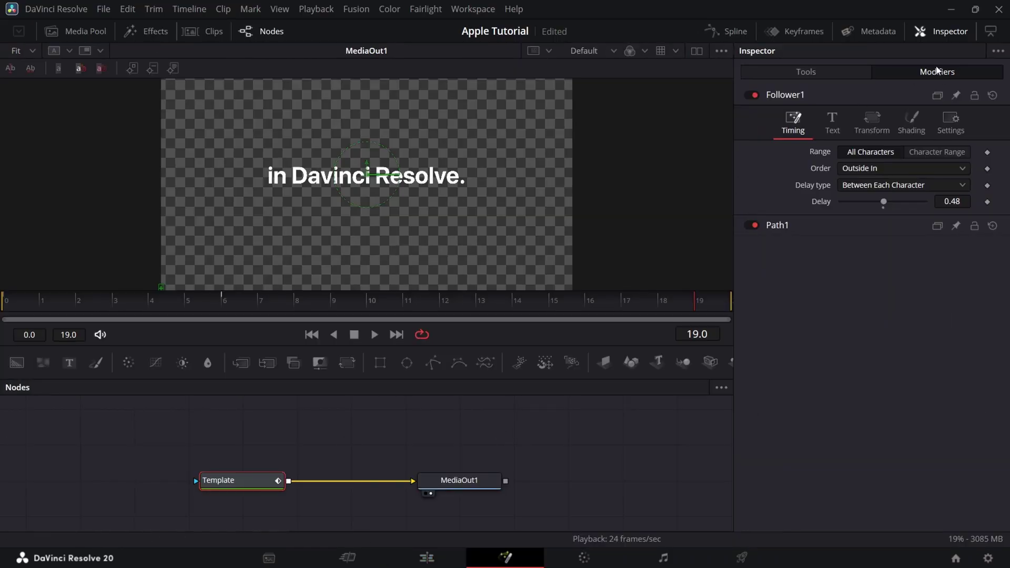
{"action": "left_click", "coordinate": [718, 34]}
{"action": "left_click", "coordinate": [388, 421]}
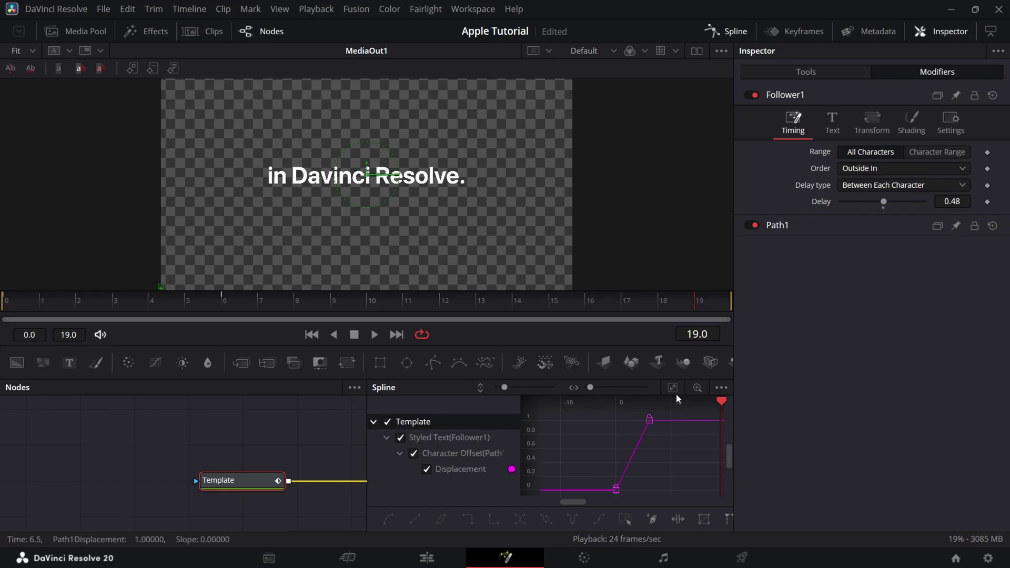
{"action": "left_click_drag", "start_coordinate": [672, 414], "coordinate": [618, 491]}
{"action": "key", "text": "s"}
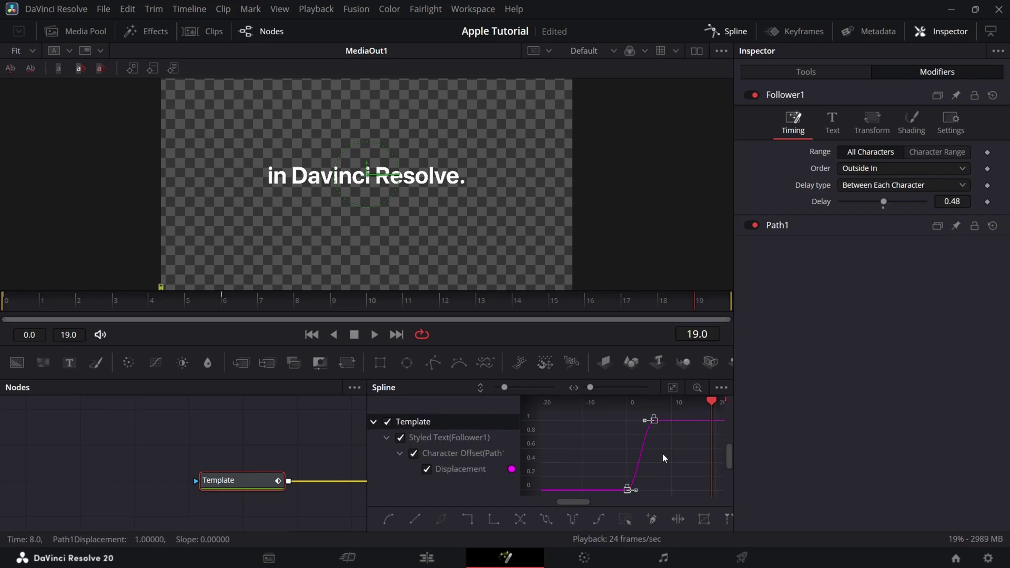
{"action": "left_click_drag", "start_coordinate": [711, 408], "coordinate": [624, 432]}
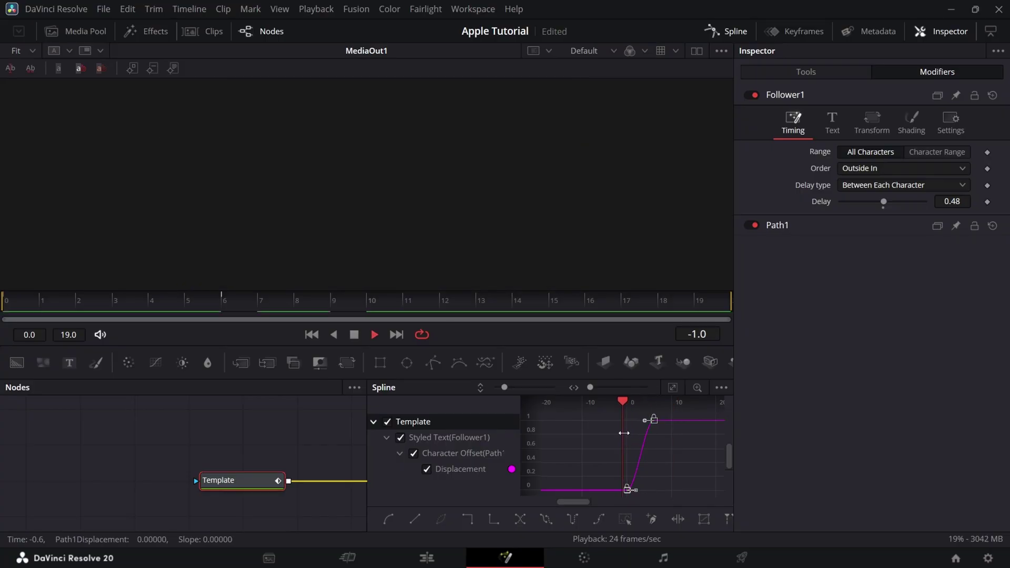
{"action": "key", "text": "space"}
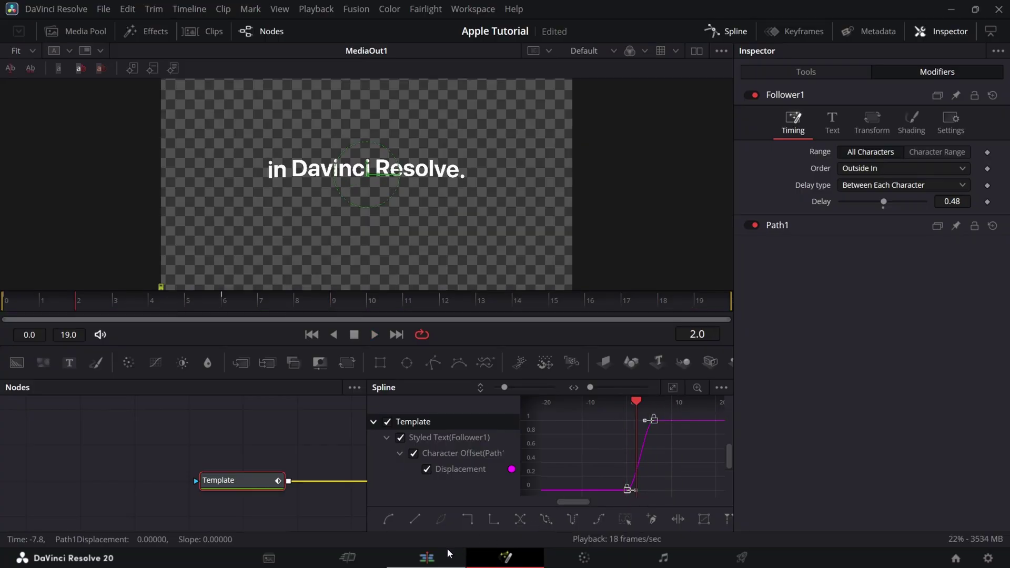
Play back the last title and then the whole text sequence on the edit timeline
{"action": "left_click", "coordinate": [445, 553]}
{"action": "left_click_drag", "start_coordinate": [688, 411], "coordinate": [692, 411]}
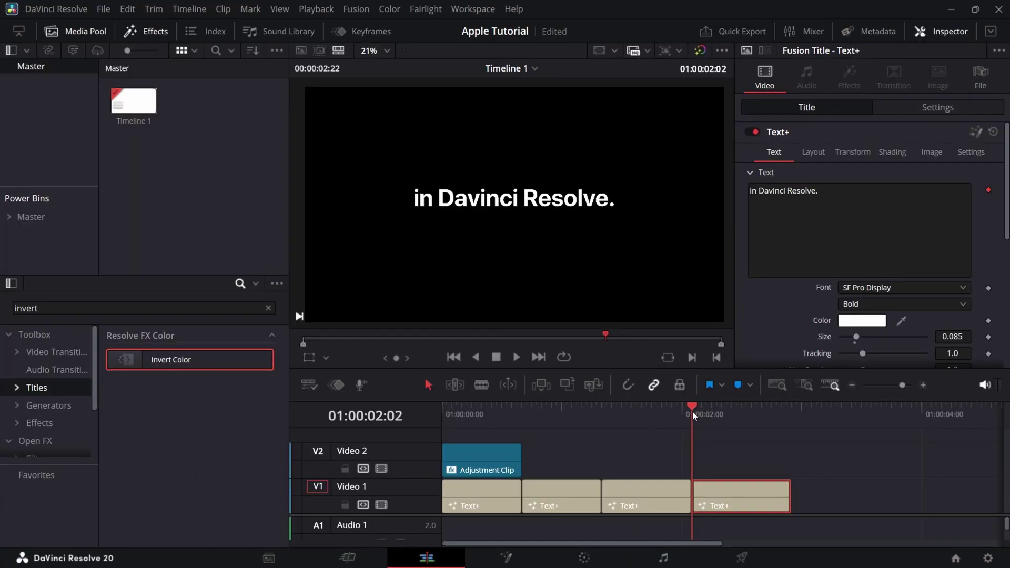
{"action": "key", "text": "space"}
{"action": "left_click_drag", "start_coordinate": [787, 412], "coordinate": [406, 417]}
{"action": "key", "text": "space"}
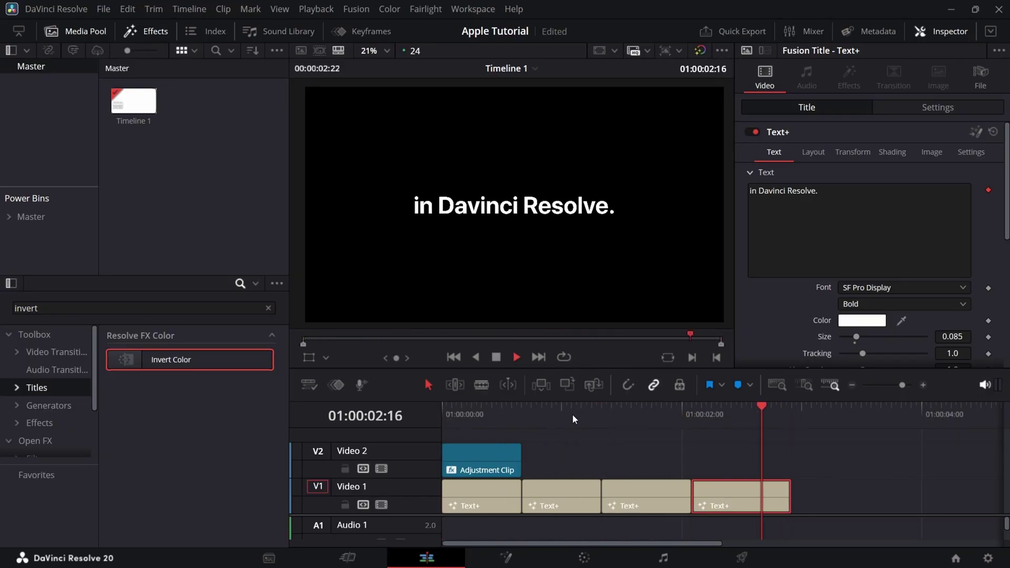
{"action": "key", "text": "space"}
Reopen the last title in Fusion, spread its nodes apart, and insert a Merge node between Template and MediaOut1
{"action": "left_click_drag", "start_coordinate": [782, 411], "coordinate": [755, 414]}
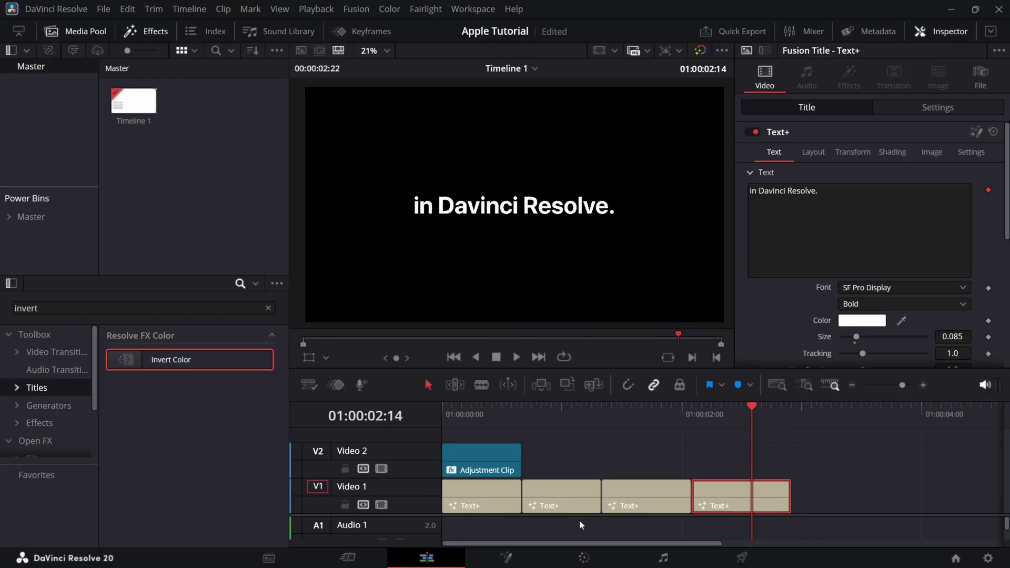
{"action": "right_click", "coordinate": [735, 498]}
{"action": "left_click", "coordinate": [785, 408]}
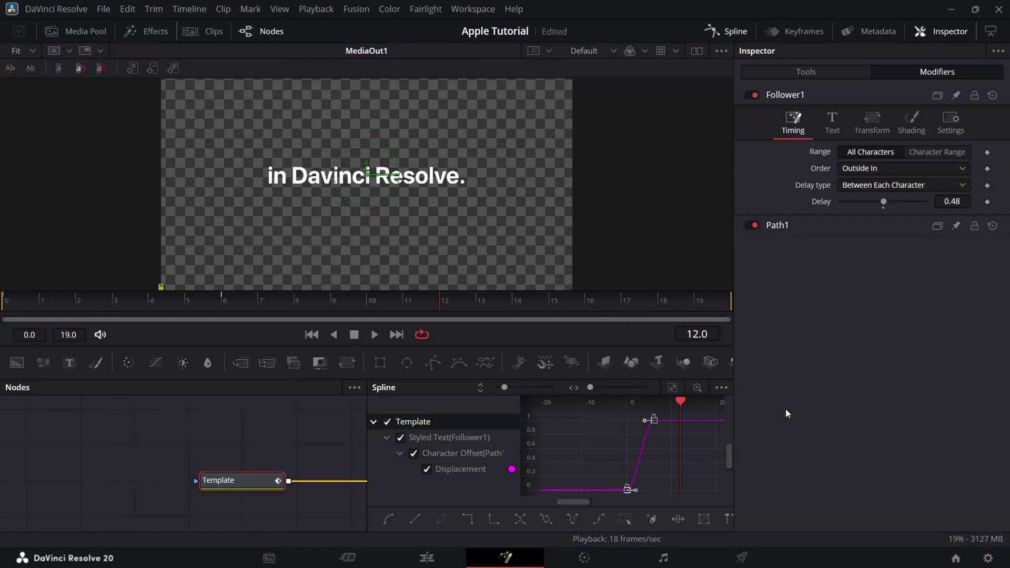
{"action": "left_click", "coordinate": [739, 34]}
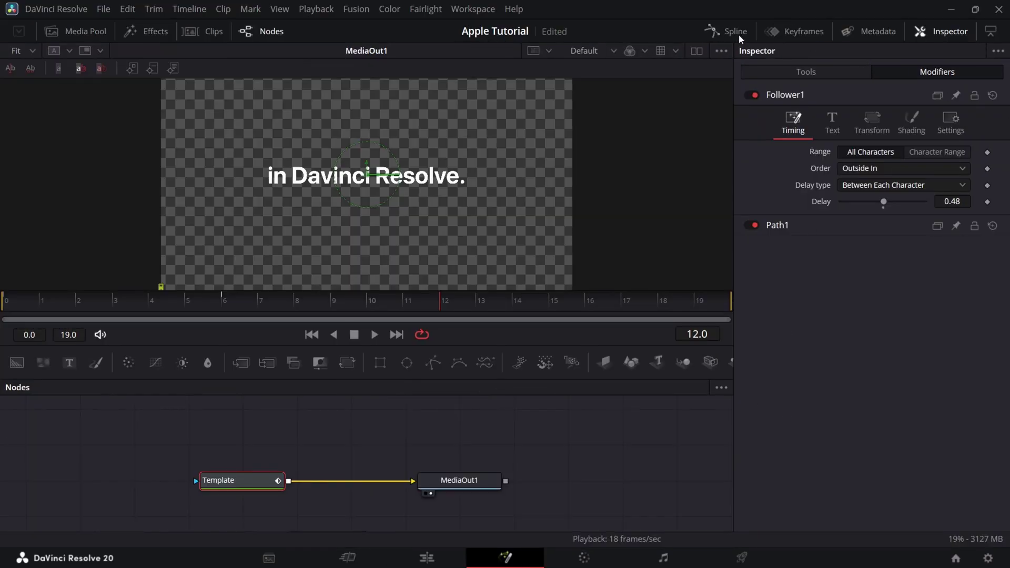
{"action": "left_click_drag", "start_coordinate": [476, 480], "coordinate": [659, 483]}
{"action": "left_click_drag", "start_coordinate": [258, 481], "coordinate": [224, 488]}
{"action": "left_click", "coordinate": [642, 483]}
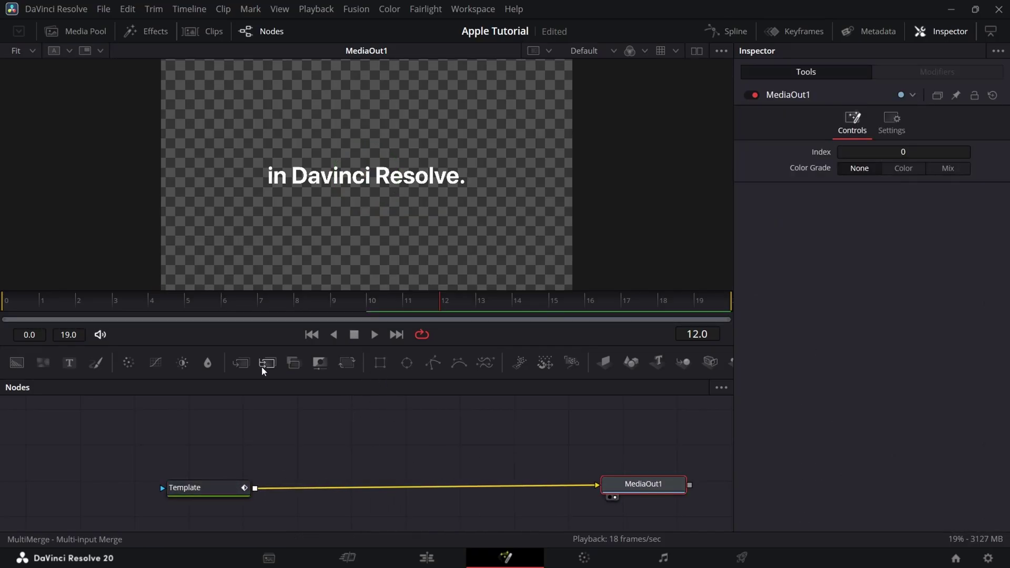
{"action": "left_click_drag", "start_coordinate": [242, 363], "coordinate": [406, 495]}
{"action": "left_click", "coordinate": [432, 429]}
{"action": "scroll", "coordinate": [432, 428], "scroll_direction": "up", "scroll_amount": 1}
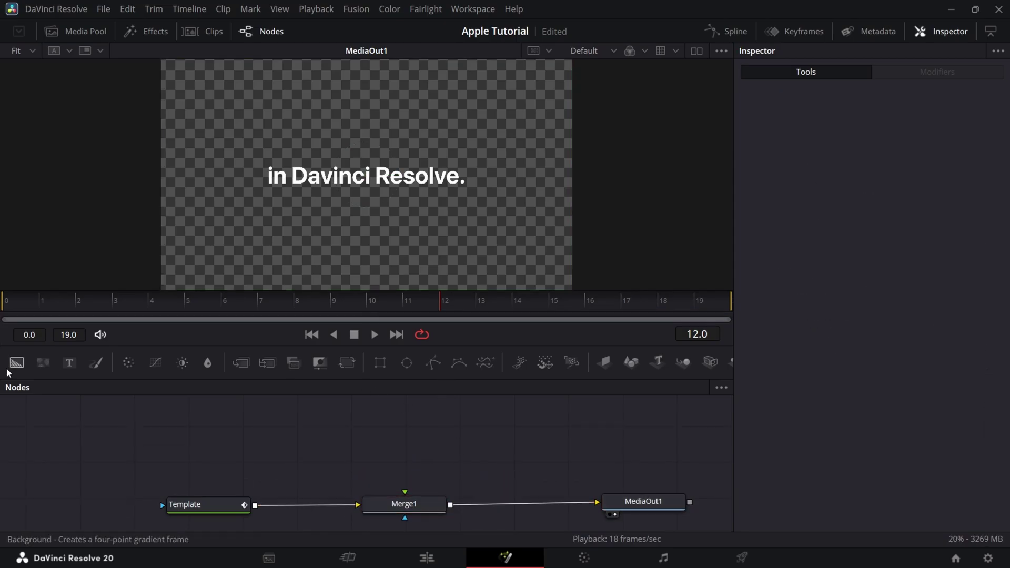
Connect a green Background node to the Merge's foreground, masked by a Polygon node
{"action": "left_click_drag", "start_coordinate": [14, 364], "coordinate": [406, 492]}
{"action": "left_click", "coordinate": [426, 364]}
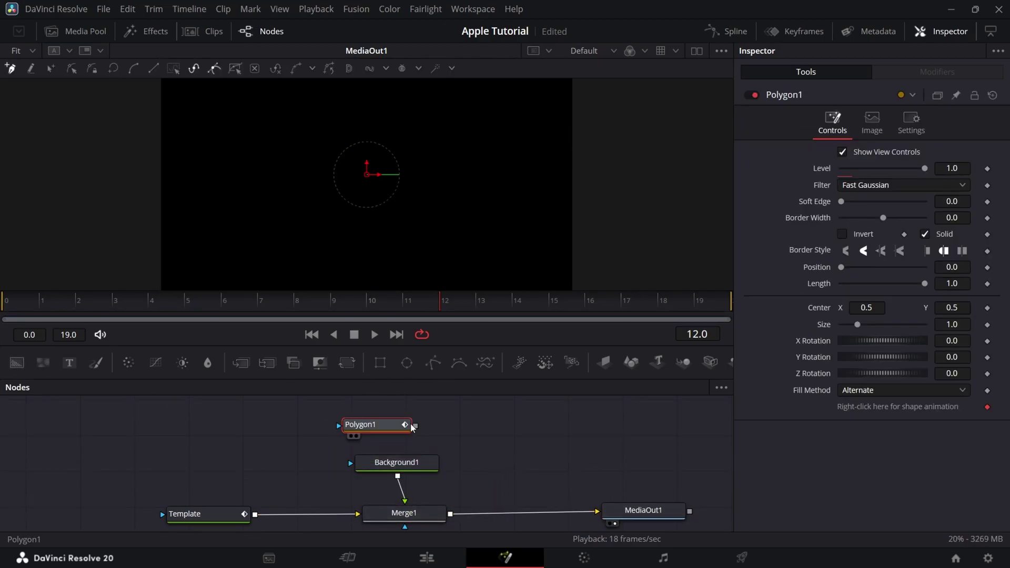
{"action": "left_click", "coordinate": [412, 462]}
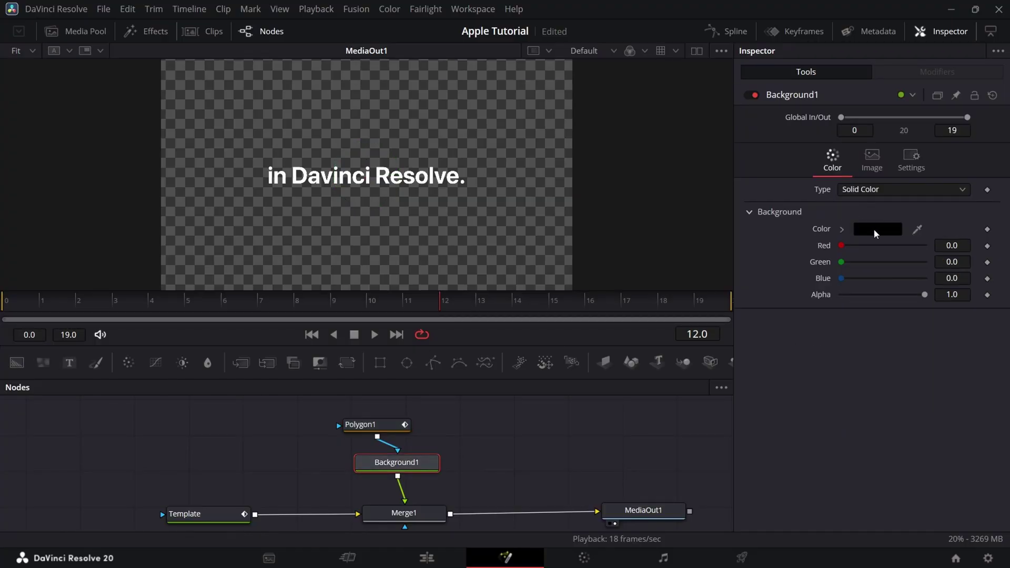
{"action": "left_click", "coordinate": [877, 229]}
{"action": "left_click", "coordinate": [421, 200]}
{"action": "left_click", "coordinate": [635, 415]}
Draw an open polygon underline beneath "Resolve." with a Border Width of 0.016 and a Soft Edge of 0.0
{"action": "left_click", "coordinate": [378, 427]}
{"action": "scroll", "coordinate": [377, 427], "scroll_direction": "up", "scroll_amount": 1}
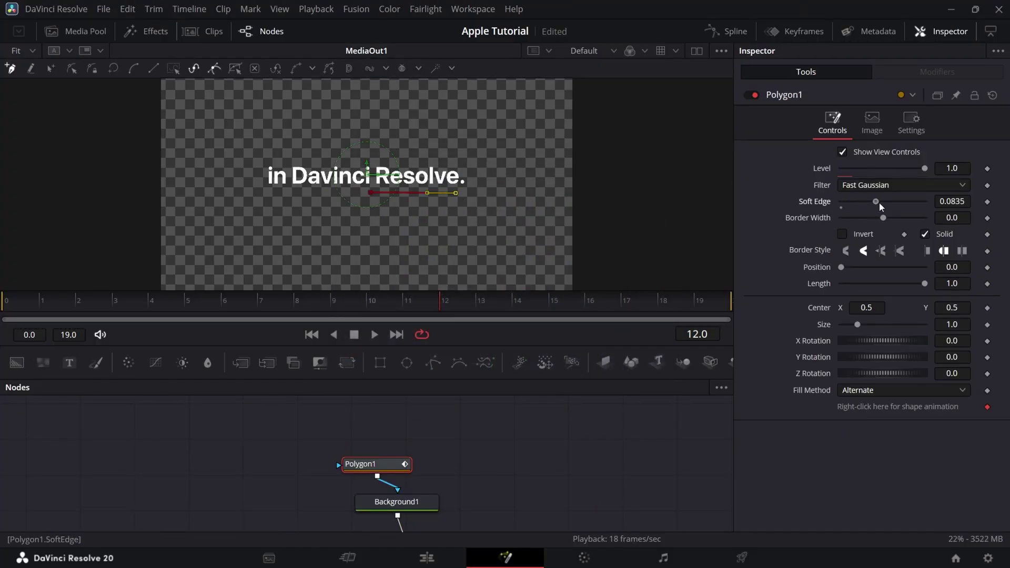
{"action": "mouse_move", "coordinate": [865, 224]}
{"action": "left_mouse_down"}
{"action": "mouse_move", "coordinate": [905, 224]}
{"action": "mouse_move", "coordinate": [882, 219]}
{"action": "left_mouse_up"}
{"action": "left_click", "coordinate": [841, 207]}
{"action": "scroll", "coordinate": [559, 196], "scroll_direction": "up", "scroll_amount": 3}
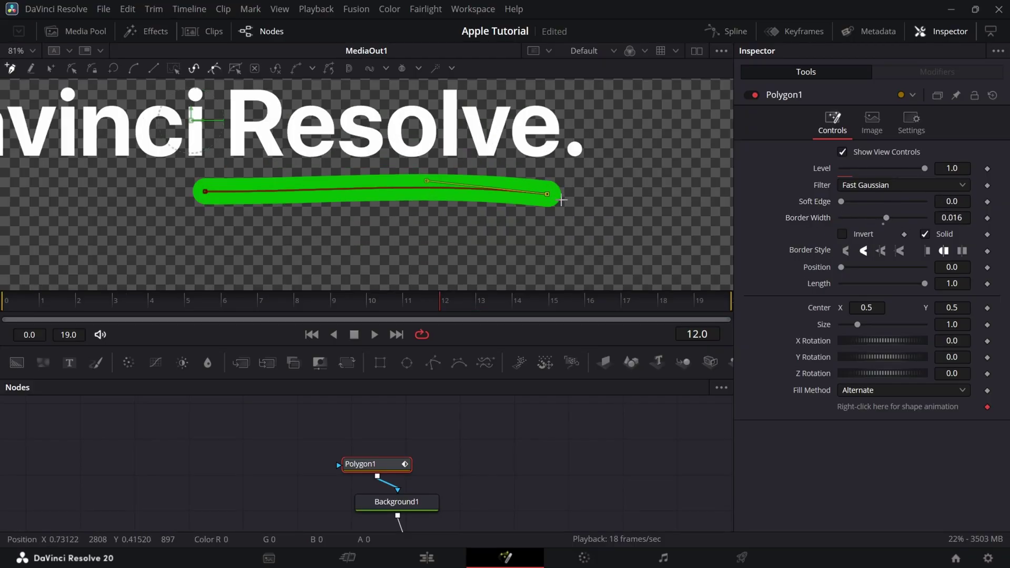
Reshape the green underline into a gentle upward curve and extend its end slightly past the period
{"action": "left_click_drag", "start_coordinate": [547, 195], "coordinate": [569, 189]}
{"action": "left_click_drag", "start_coordinate": [448, 176], "coordinate": [440, 214]}
{"action": "left_click_drag", "start_coordinate": [309, 200], "coordinate": [638, 171]}
{"action": "key", "text": "ctrl+z"}
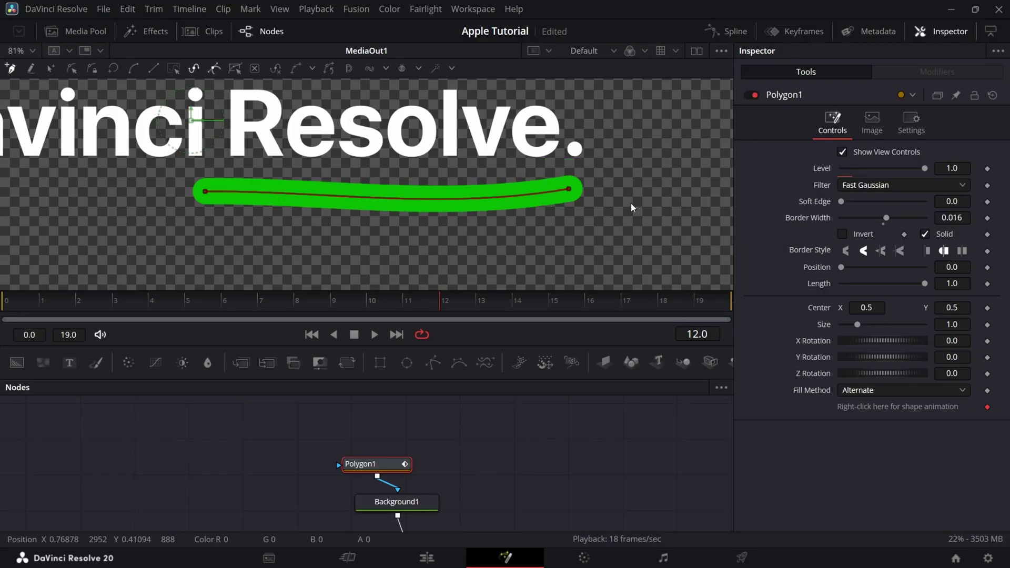
{"action": "left_click_drag", "start_coordinate": [569, 189], "coordinate": [596, 173]}
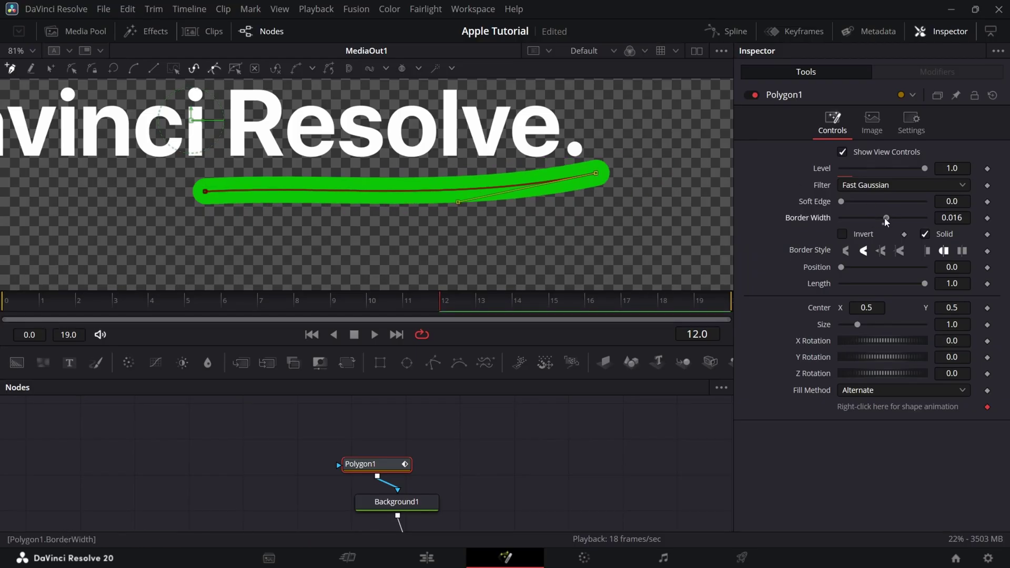
Set the underline's Border Width to 0.01 and Soft Edge to 0.0017, and play the composition from the first frame
{"action": "left_click_drag", "start_coordinate": [887, 219], "coordinate": [884, 220]}
{"action": "left_click_drag", "start_coordinate": [842, 202], "coordinate": [844, 203]}
{"action": "left_click_drag", "start_coordinate": [884, 218], "coordinate": [886, 218]}
{"action": "left_click_drag", "start_coordinate": [945, 207], "coordinate": [926, 207]}
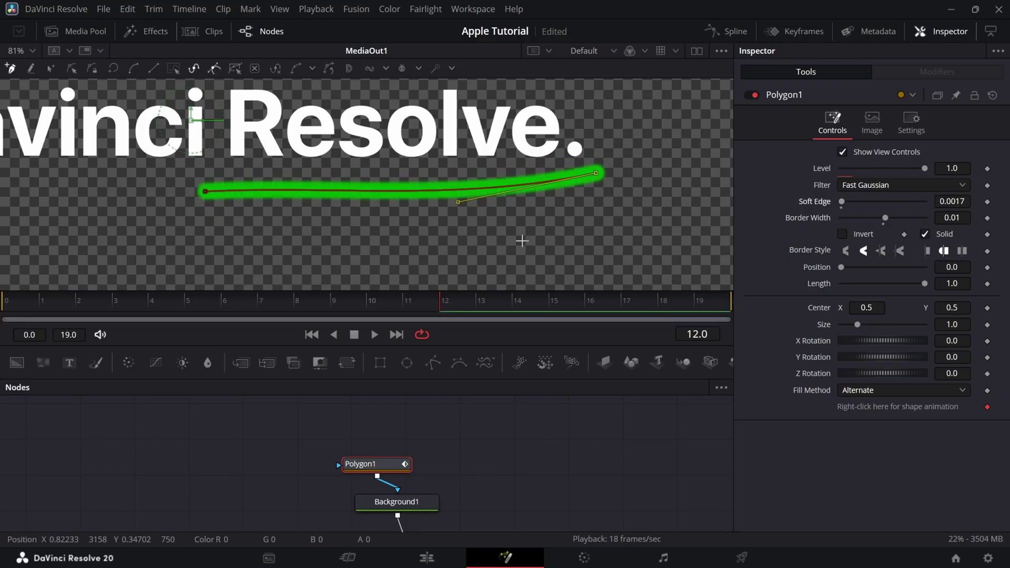
{"action": "scroll", "coordinate": [474, 213], "scroll_direction": "down", "scroll_amount": 5}
{"action": "left_click", "coordinate": [445, 421]}
{"action": "left_click", "coordinate": [5, 301]}
{"action": "key", "text": "space"}
At frame 11, move the polygon's center to X 0.506781, Y 0.510032 and fine-tune the underline's end point
{"action": "left_click", "coordinate": [457, 304]}
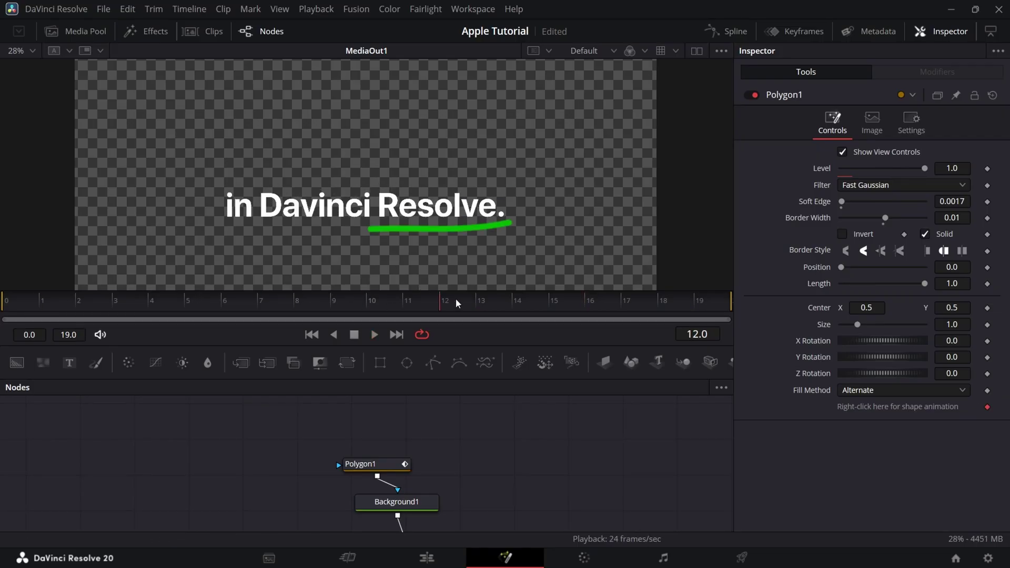
{"action": "left_click", "coordinate": [403, 302]}
{"action": "left_click", "coordinate": [357, 468]}
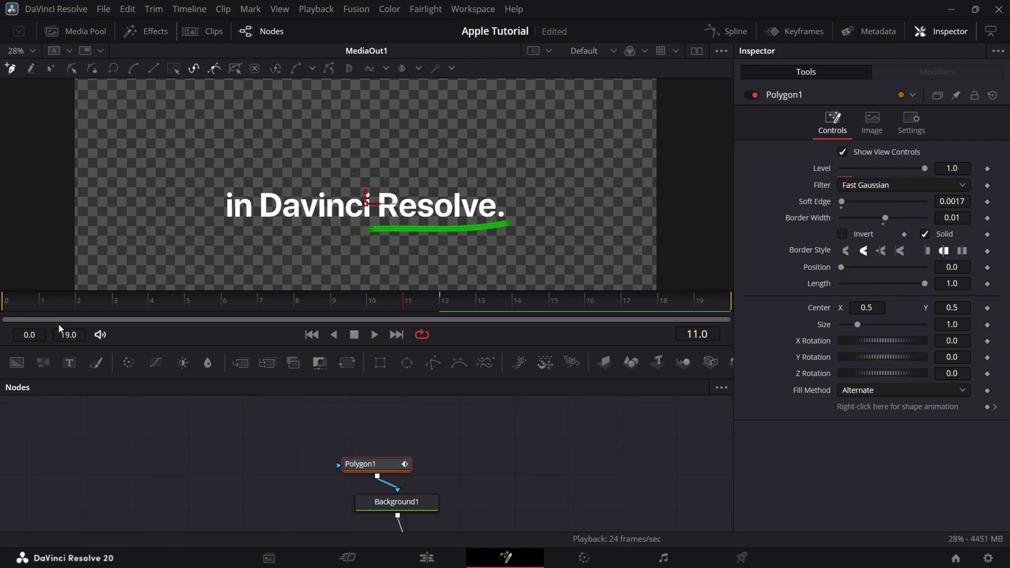
{"action": "left_click_drag", "start_coordinate": [369, 209], "coordinate": [377, 205]}
{"action": "left_click_drag", "start_coordinate": [513, 219], "coordinate": [513, 222]}
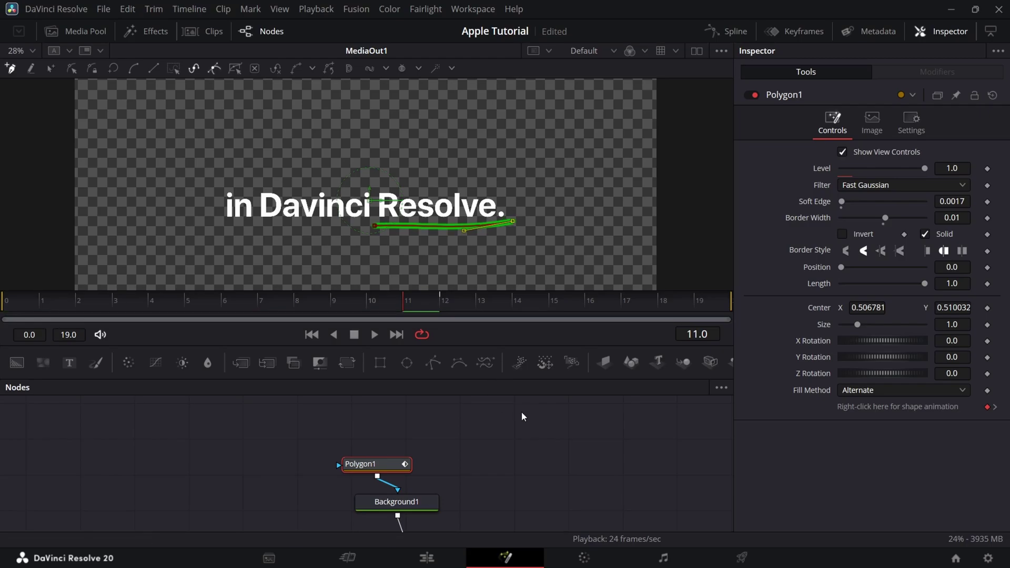
Remove the polygon's shape keyframe at frame 12 and add a shape keyframe at frame 16
{"action": "left_click_drag", "start_coordinate": [388, 320], "coordinate": [435, 312]}
{"action": "left_click", "coordinate": [434, 312]}
{"action": "left_click", "coordinate": [987, 408]}
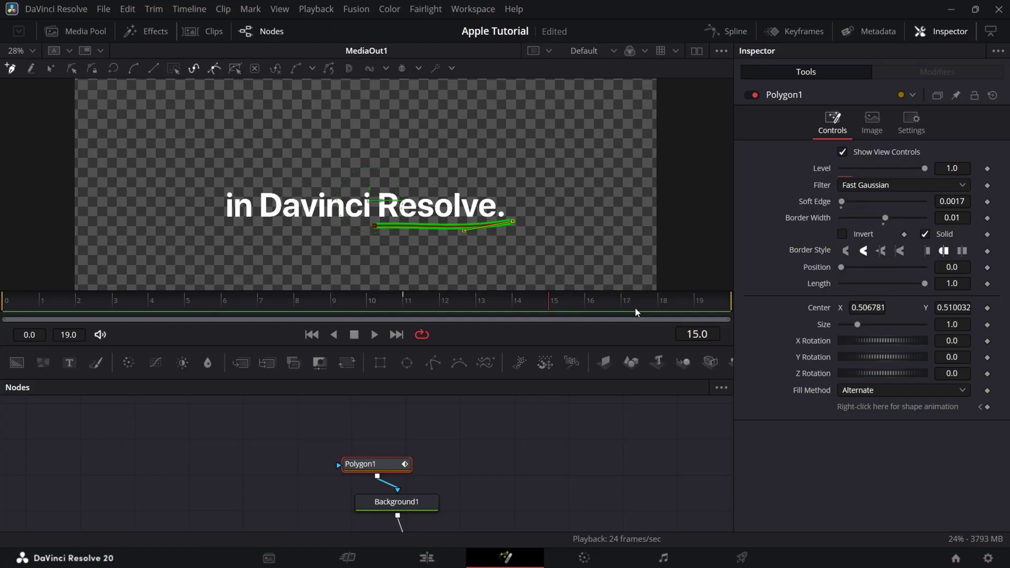
{"action": "left_click", "coordinate": [987, 407]}
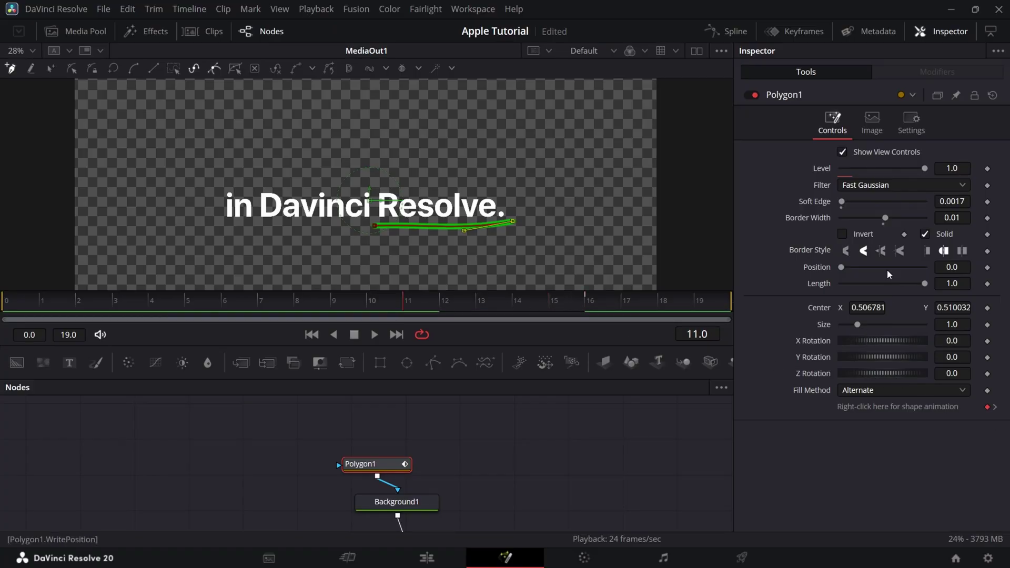
Set the polygon's Length to 0.0 and keyframe its Level from 0.0 at frame 10 to 1.0 at frame 11
{"action": "left_click_drag", "start_coordinate": [929, 285], "coordinate": [796, 286]}
{"action": "scroll", "coordinate": [367, 226], "scroll_direction": "up", "scroll_amount": 6}
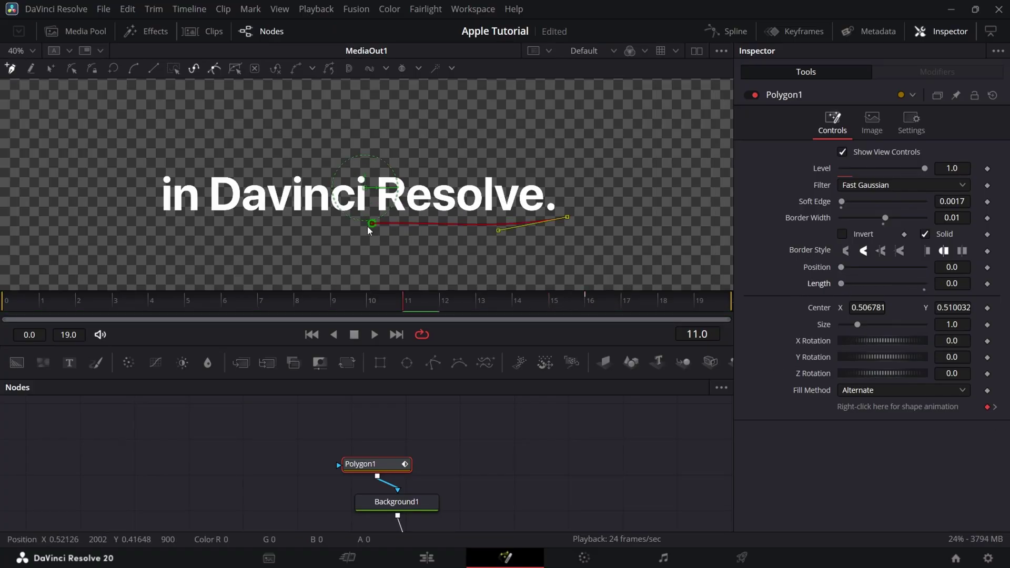
{"action": "scroll", "coordinate": [393, 234], "scroll_direction": "down", "scroll_amount": 5}
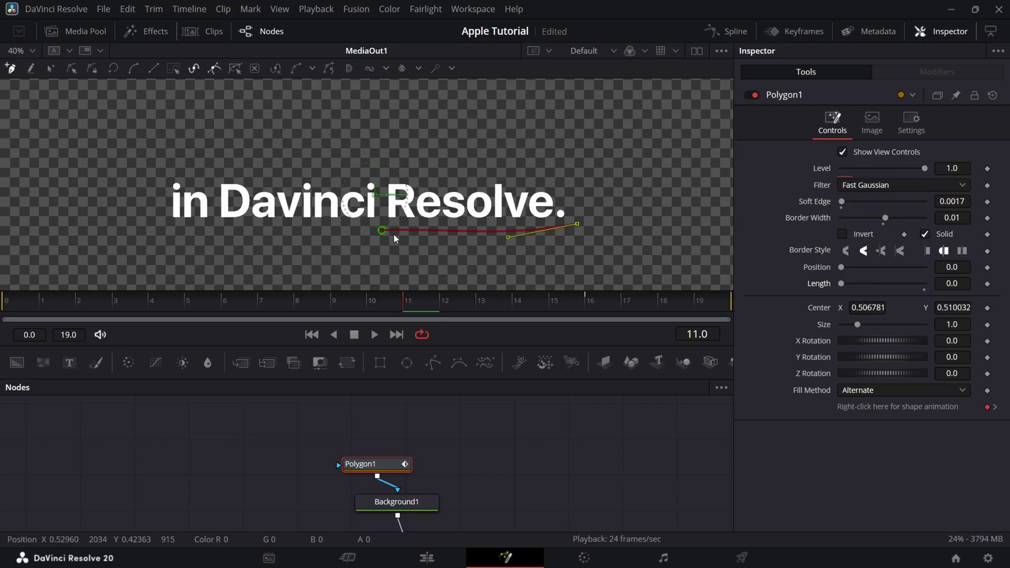
{"action": "key", "text": "Left"}
{"action": "key", "text": "Right"}
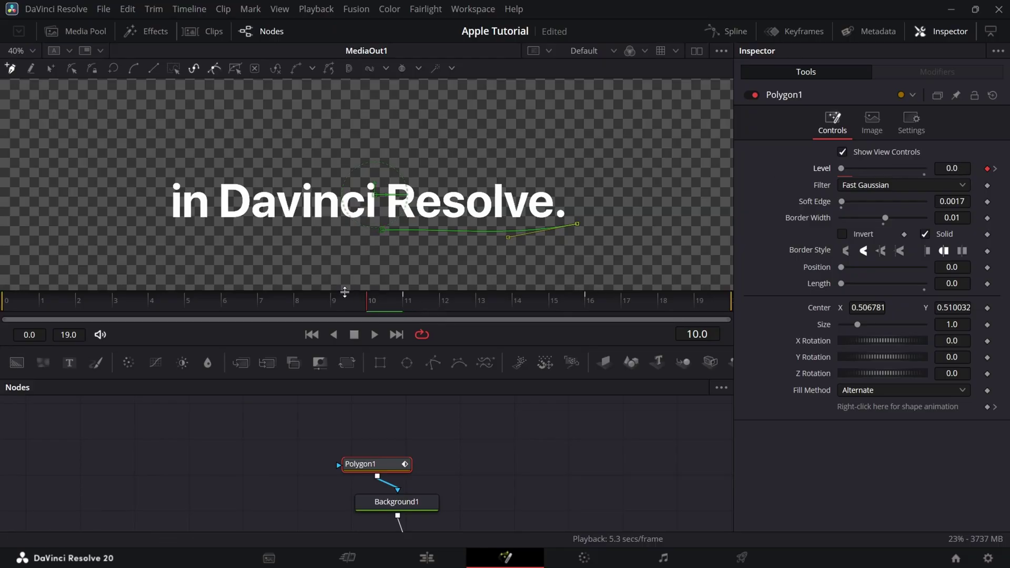
{"action": "key", "text": "space"}
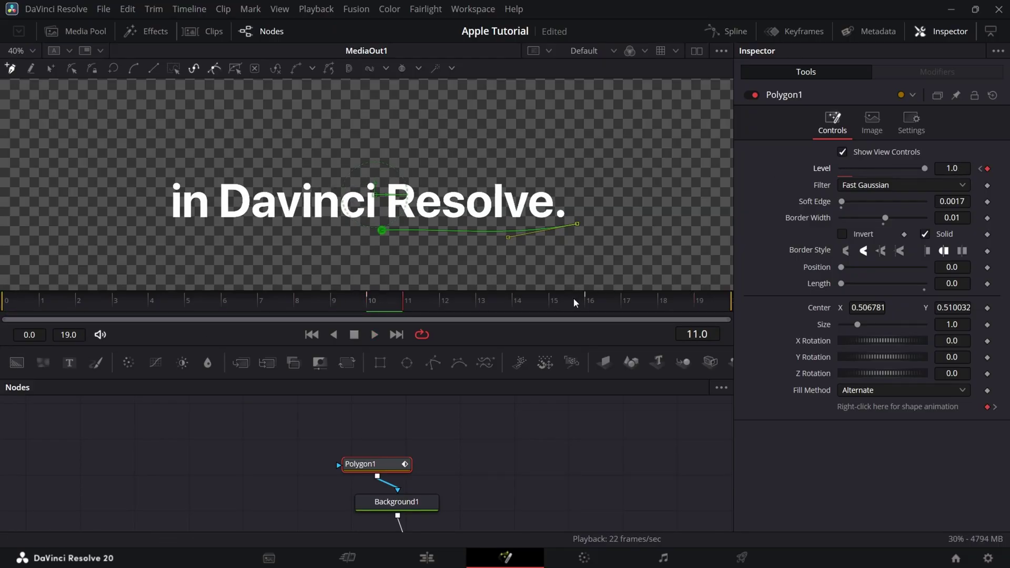
Set the polygon's Length to 1.0 and play back the composition from frame 0
{"action": "left_click_drag", "start_coordinate": [847, 284], "coordinate": [925, 284]}
{"action": "left_click_drag", "start_coordinate": [407, 301], "coordinate": [2, 264]}
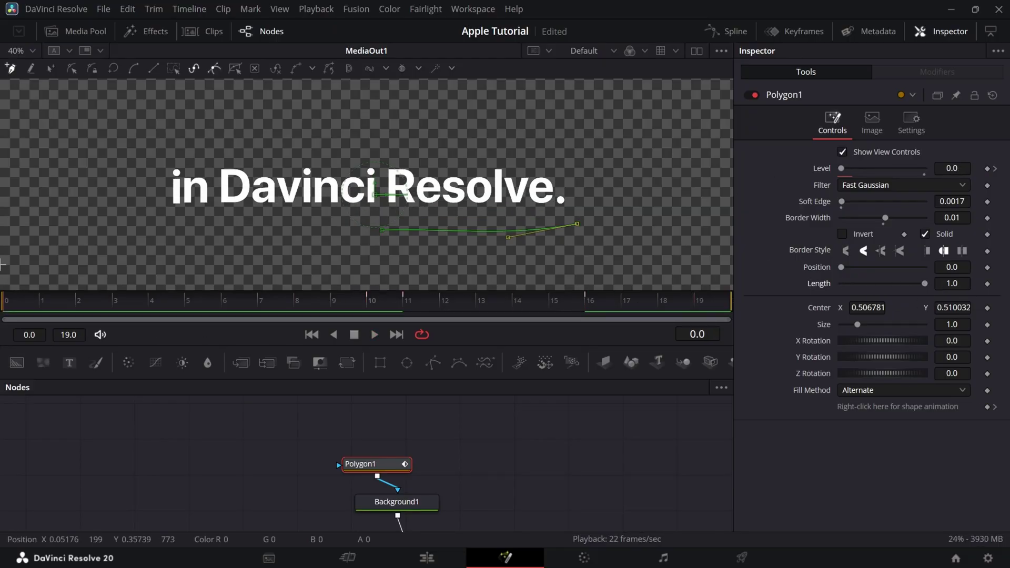
{"action": "key", "text": "space"}
{"action": "key", "text": "space"}
Keyframe the polygon's Length from 0.0 at frame 11 to 1.0 at frame 16 and preview the underline drawing on
{"action": "mouse_move", "coordinate": [405, 307]}
{"action": "left_mouse_down"}
{"action": "mouse_move", "coordinate": [386, 312]}
{"action": "mouse_move", "coordinate": [407, 310]}
{"action": "left_mouse_up"}
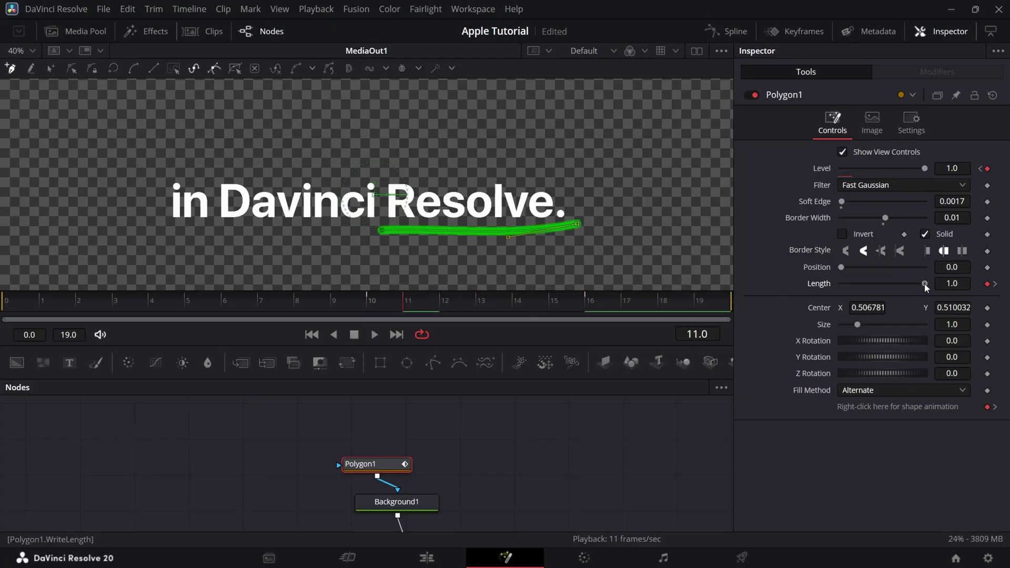
{"action": "left_click_drag", "start_coordinate": [925, 284], "coordinate": [586, 277]}
{"action": "key", "text": "space"}
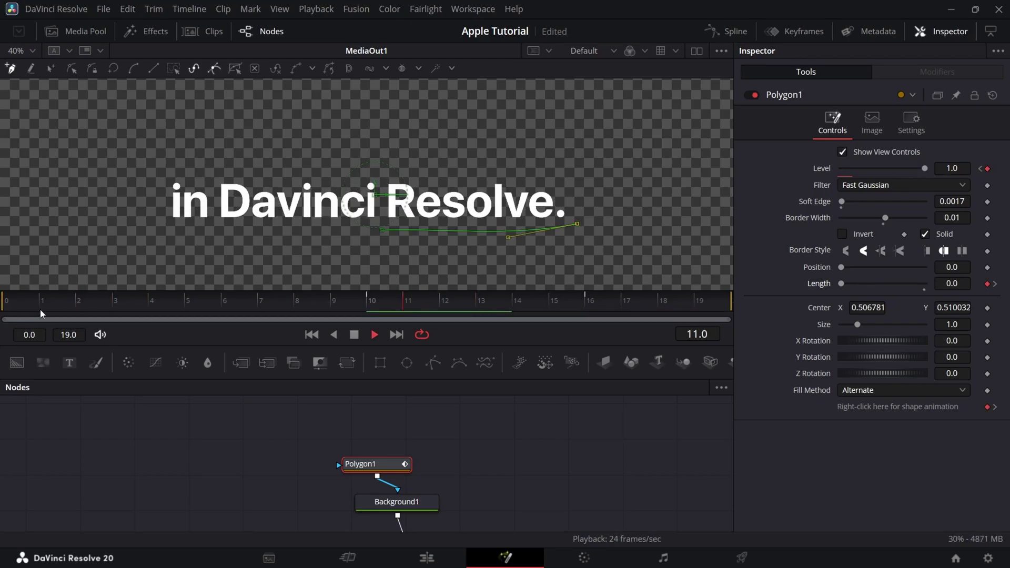
{"action": "key", "text": "space"}
Show only the polygon's curves in the Spline editor and exclude its Level curve from editing
{"action": "left_click", "coordinate": [726, 31]}
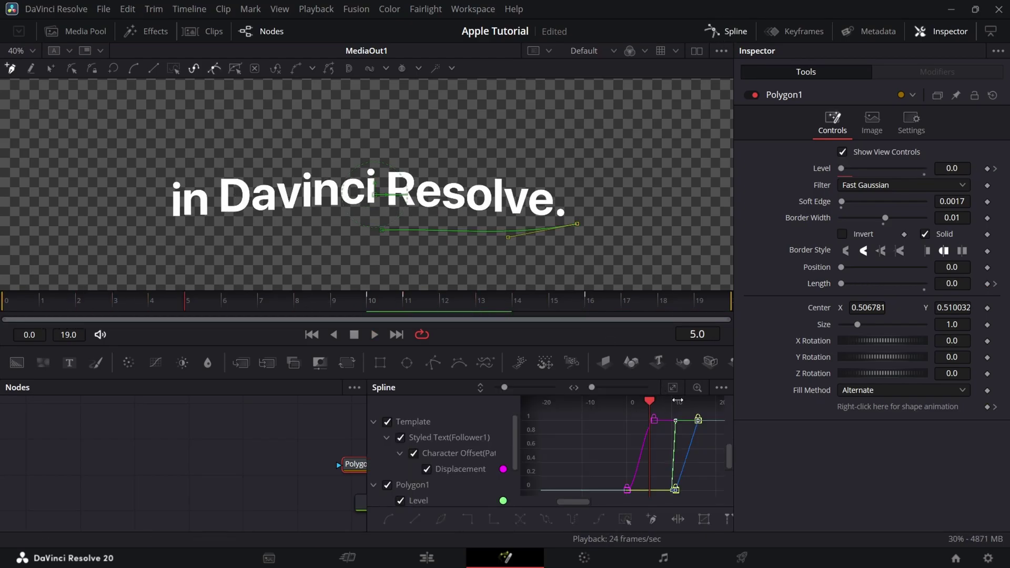
{"action": "left_click", "coordinate": [721, 387]}
{"action": "left_click", "coordinate": [695, 399]}
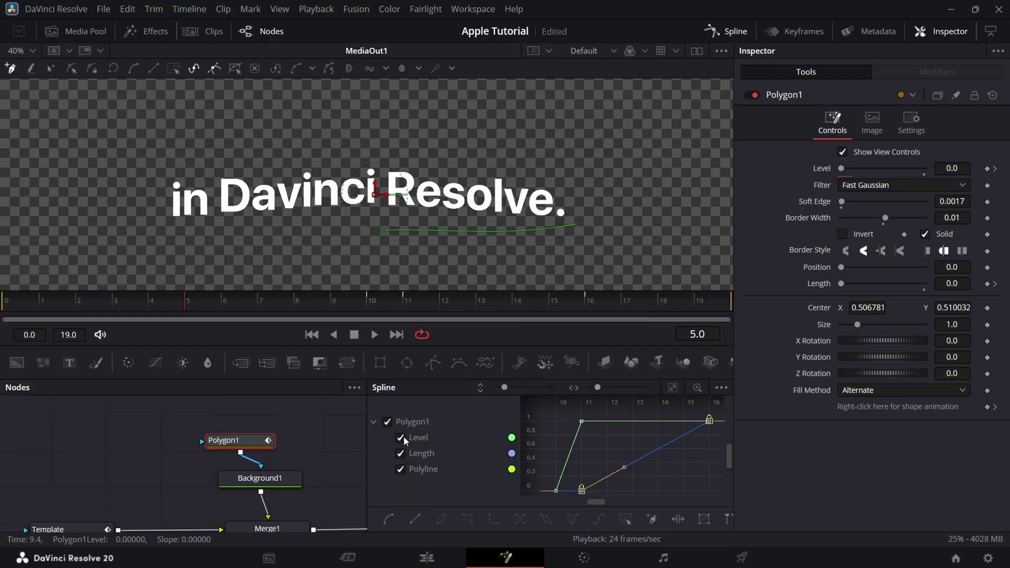
{"action": "left_click", "coordinate": [402, 437]}
Smooth the polygon's Length keyframes and preview the underline animation from frame 11
{"action": "left_click_drag", "start_coordinate": [722, 414], "coordinate": [578, 499]}
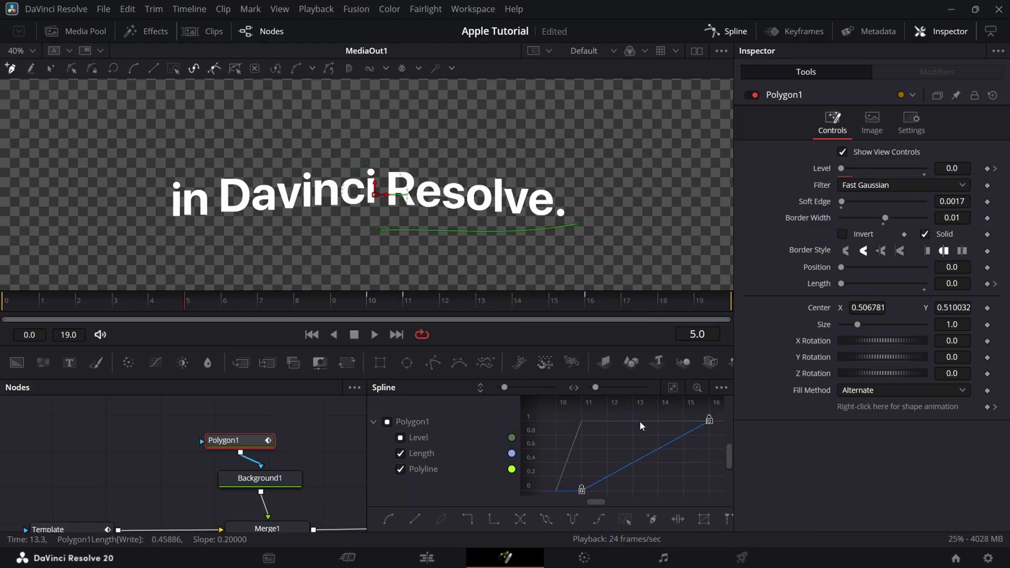
{"action": "key", "text": "s"}
{"action": "left_click", "coordinate": [409, 303]}
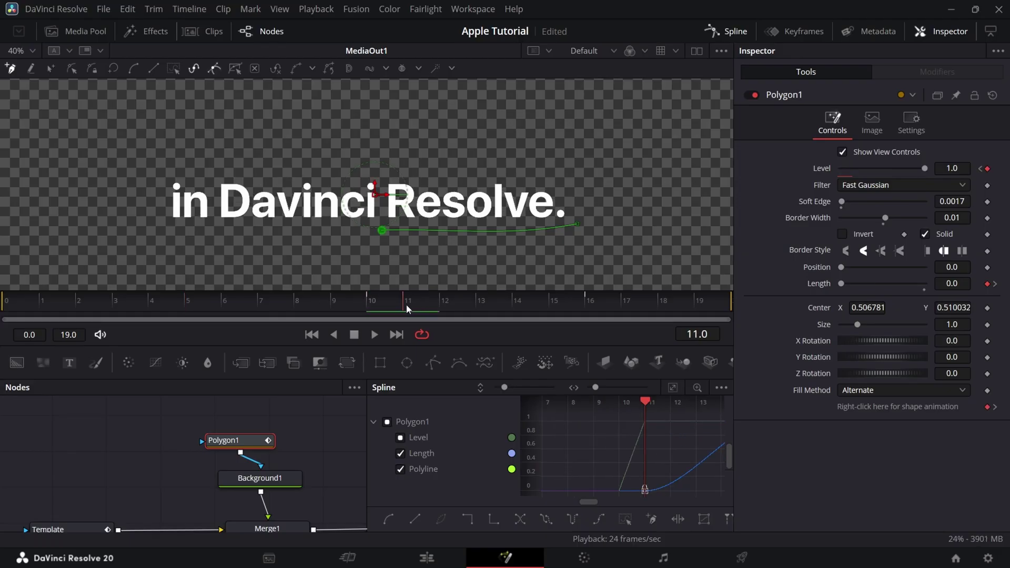
{"action": "key", "text": "space"}
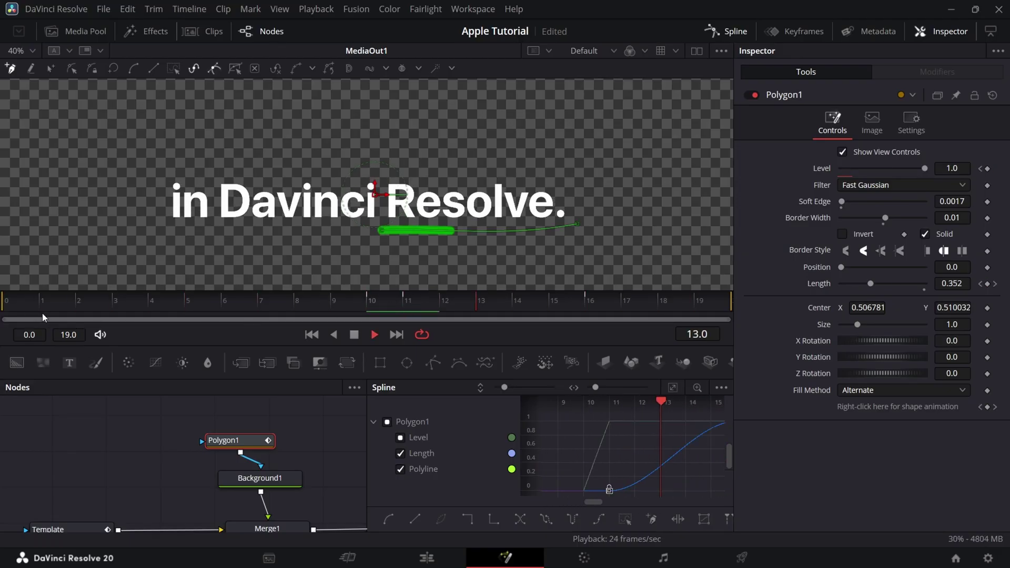